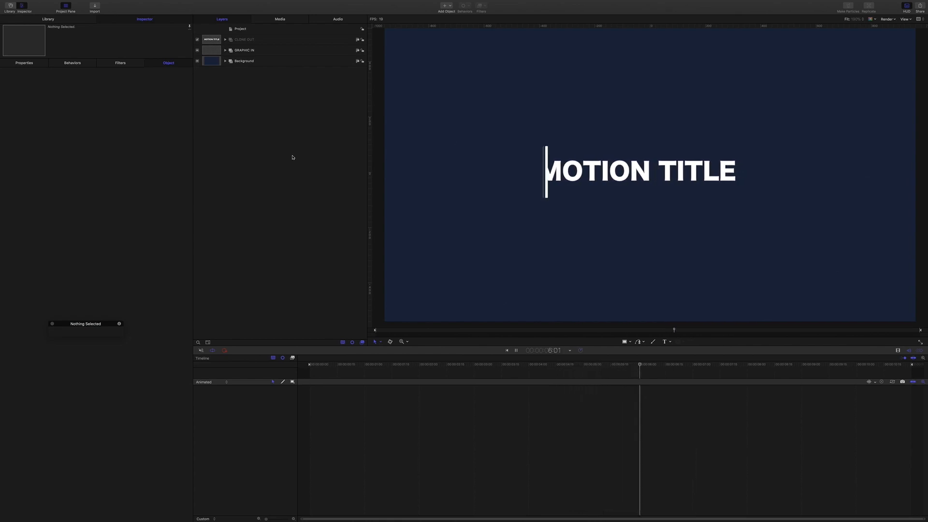
# Step: Examine the layer structure of the finished GRAPHIC IN group and its MASKS subgroup
pyautogui.click(225, 50)
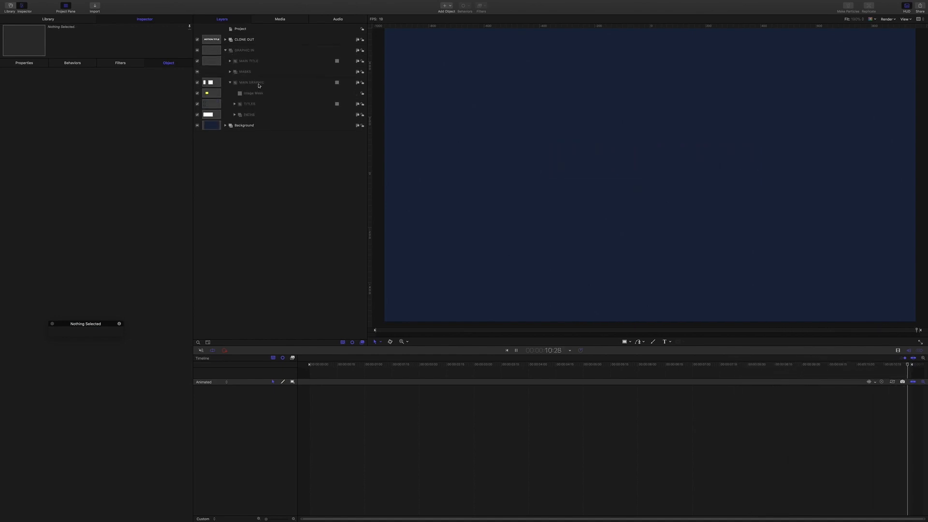
pyautogui.click(230, 71)
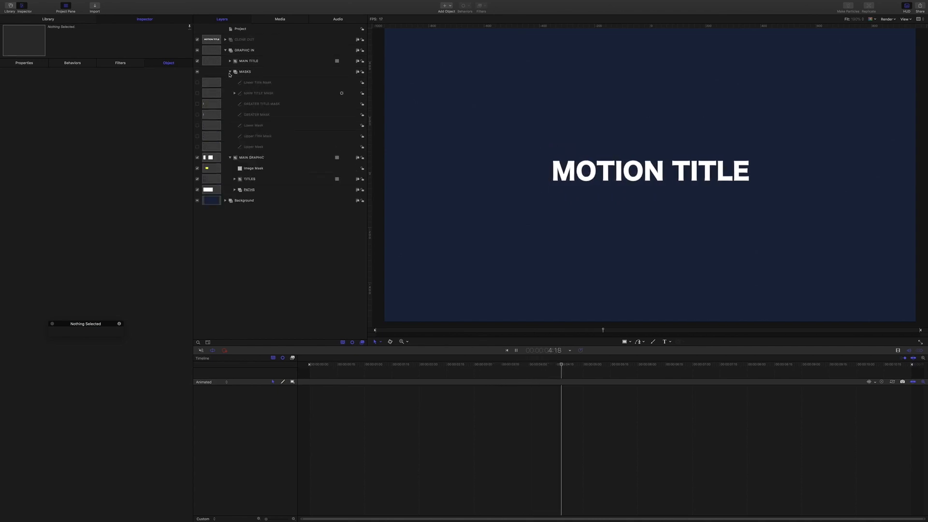
pyautogui.click(230, 72)
pyautogui.click(225, 50)
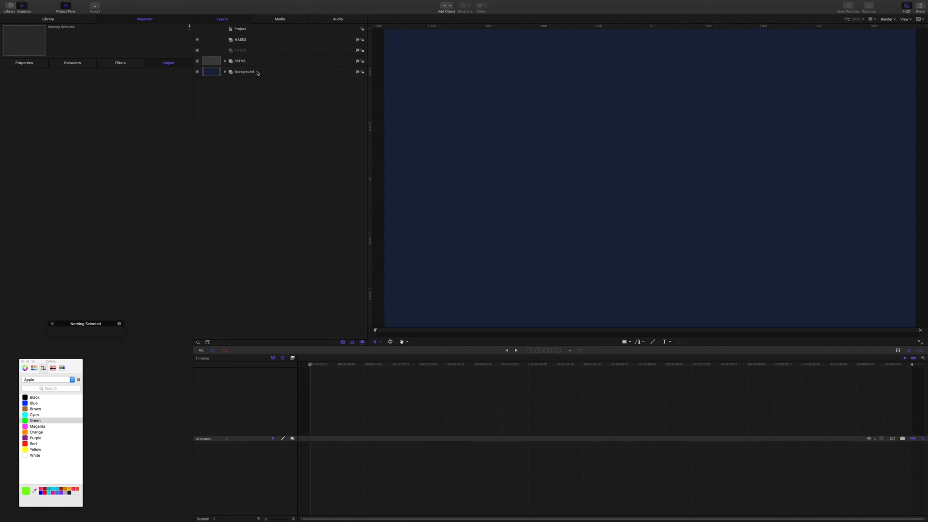
# Step: Expand the PATHS group, scrub through its animation, and examine the offset curves of Upper Path and Lower Path
pyautogui.click(239, 61)
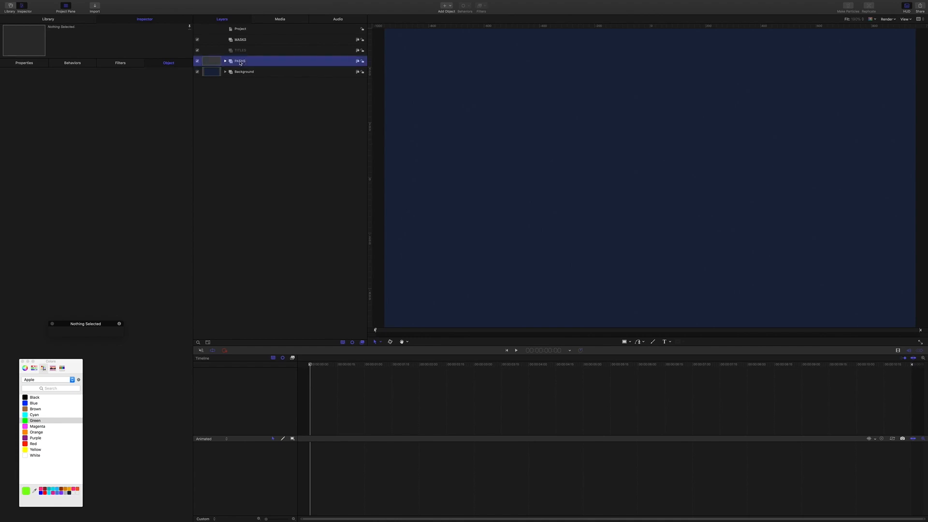
pyautogui.click(226, 61)
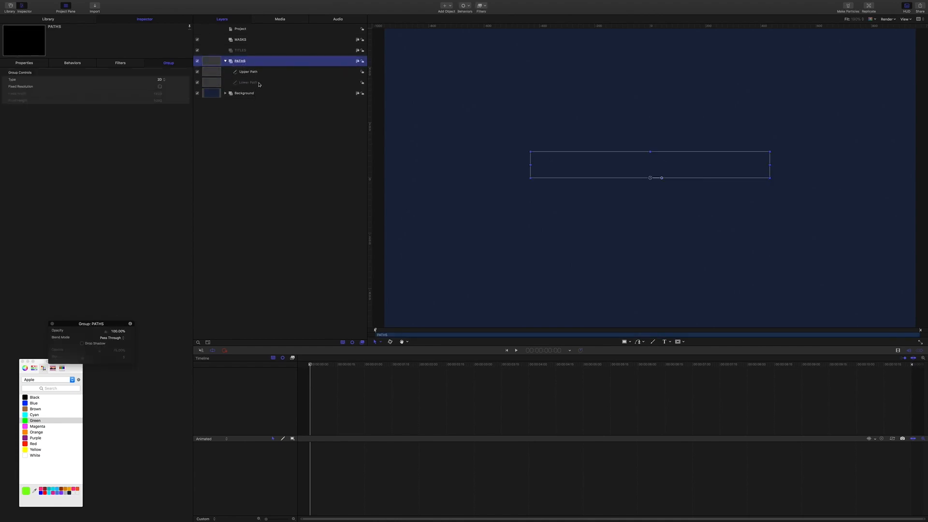
pyautogui.moveTo(310, 366); pyautogui.dragTo(376, 366)
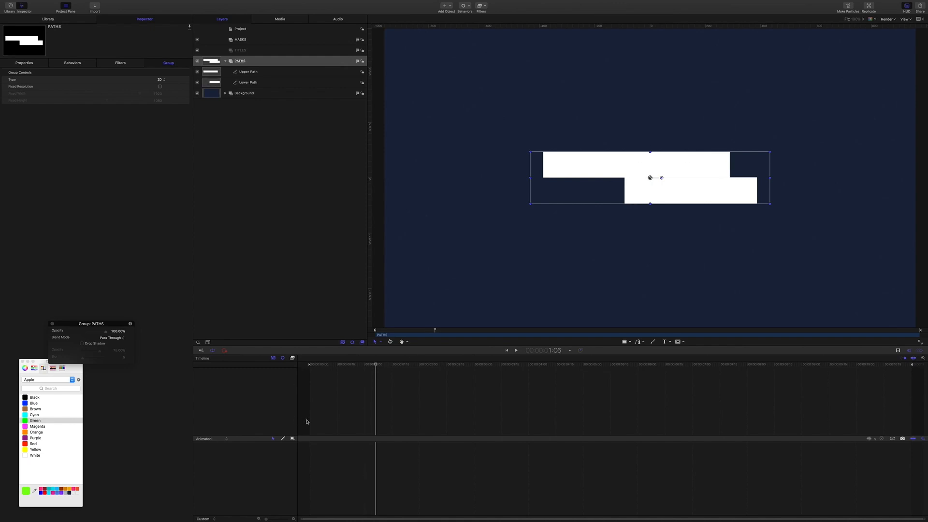
pyautogui.moveTo(376, 364); pyautogui.dragTo(428, 373)
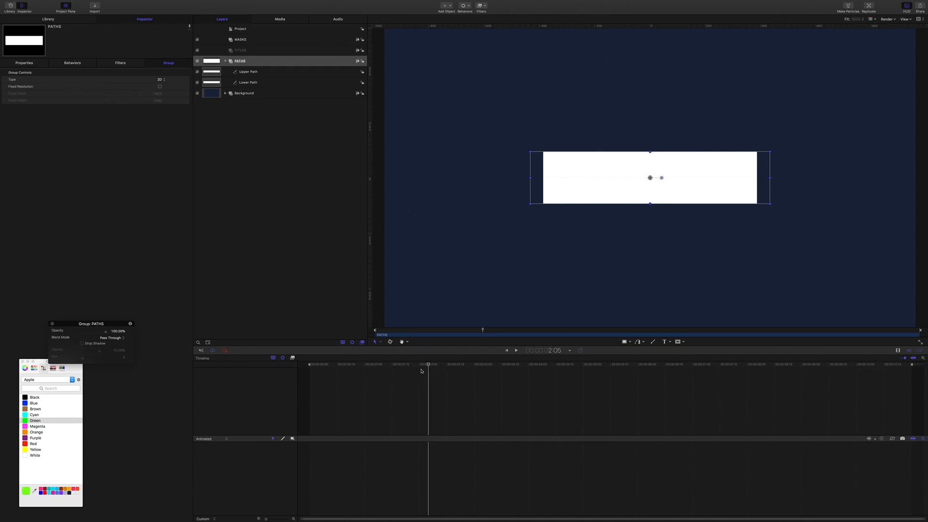
pyautogui.hscroll(1, 414, 293)
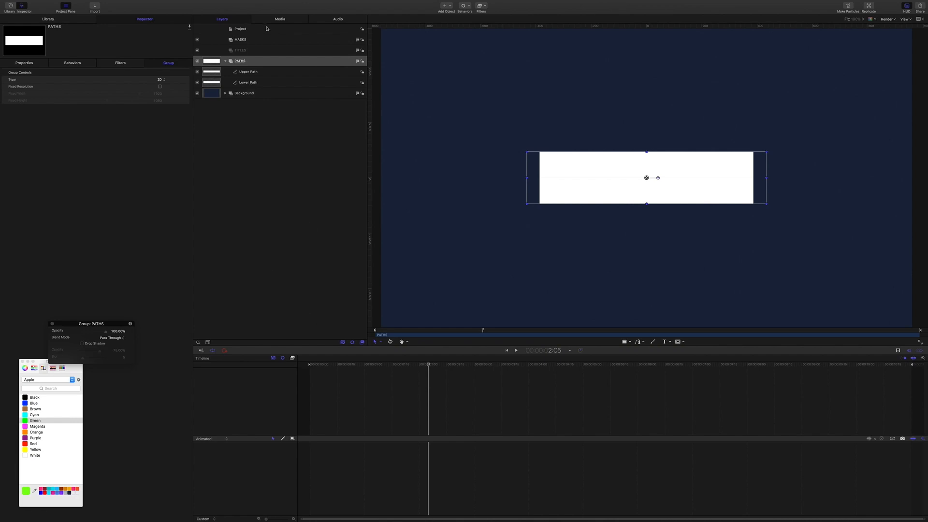
pyautogui.click(252, 84)
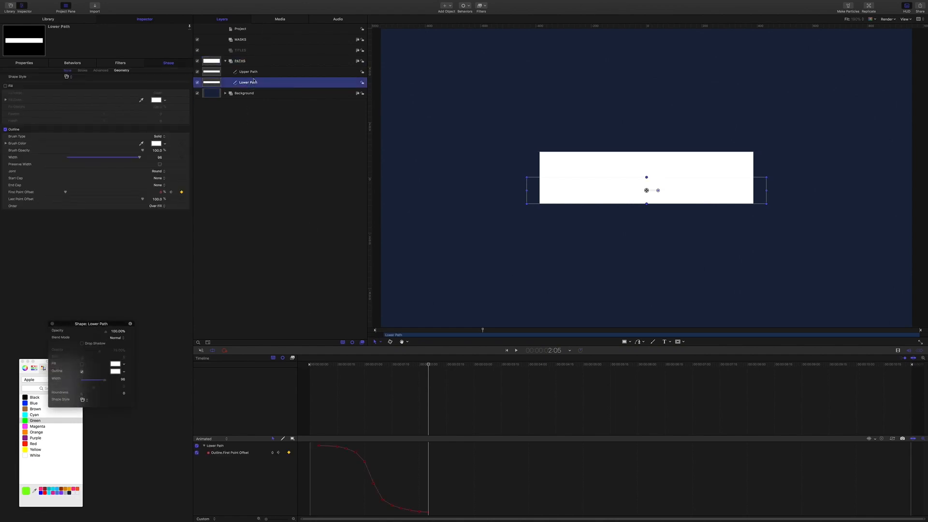
pyautogui.keyDown('shift'); pyautogui.click(255, 73); pyautogui.keyUp('shift')
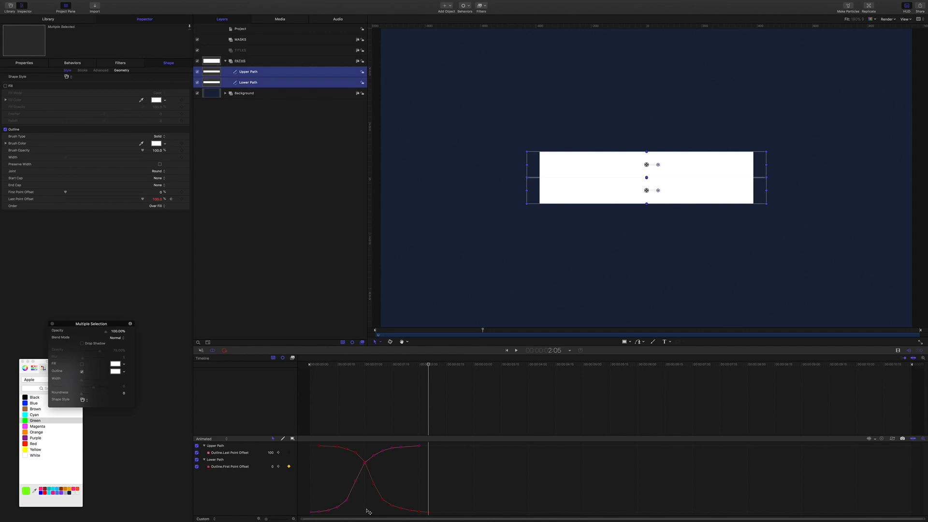
pyautogui.click(270, 175)
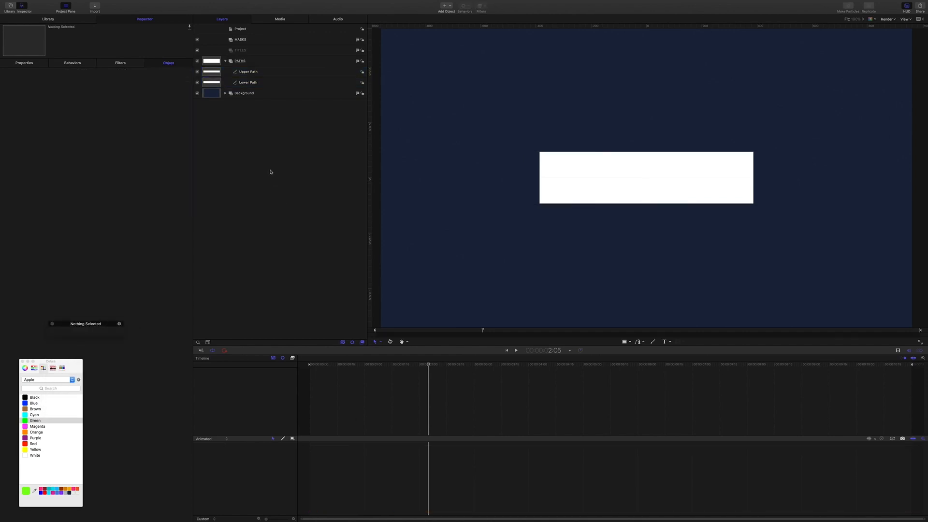
# Step: Deactivate the Lower Path layer and duplicate the Upper Path layer
pyautogui.click(258, 83)
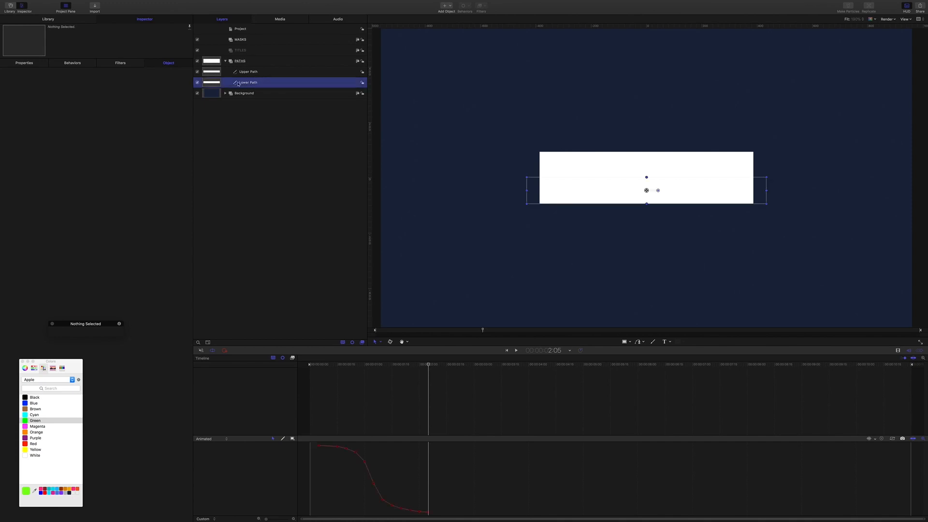
pyautogui.hotkey('ctrl', 't')
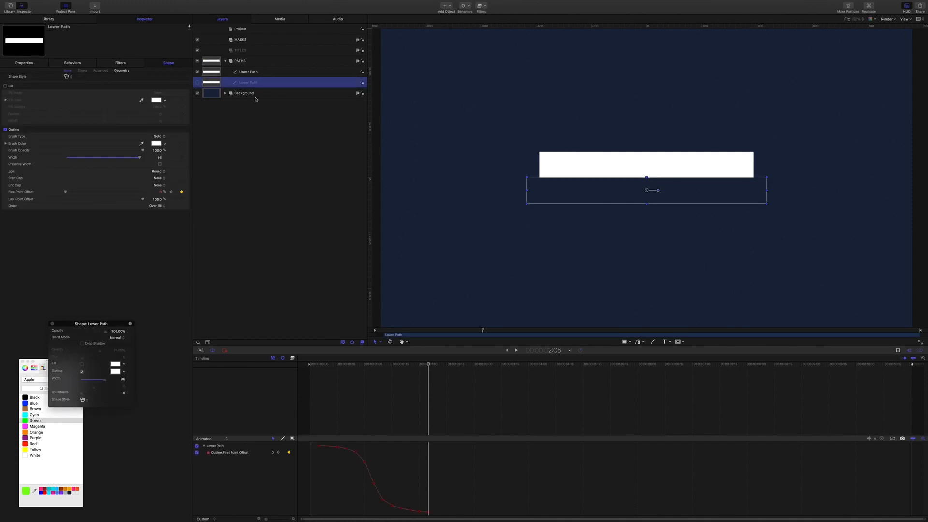
pyautogui.click(259, 73)
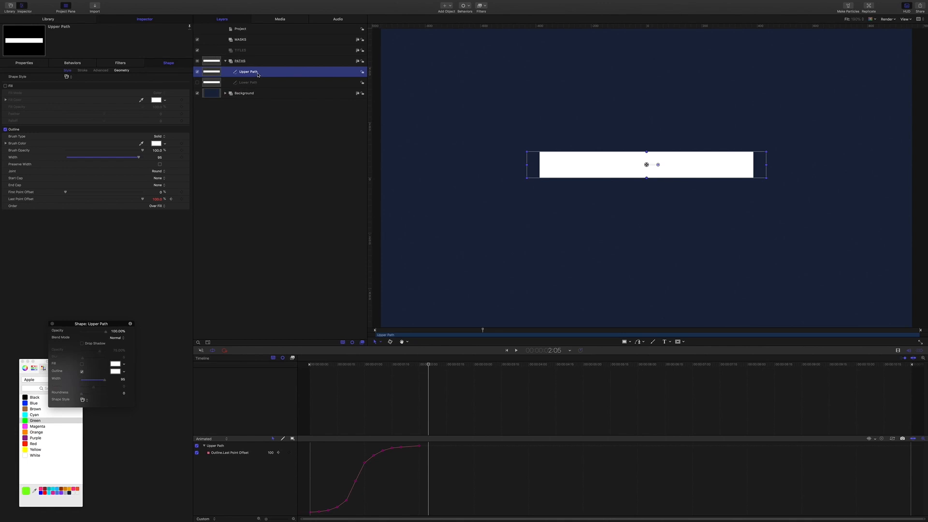
pyautogui.rightClick(259, 74)
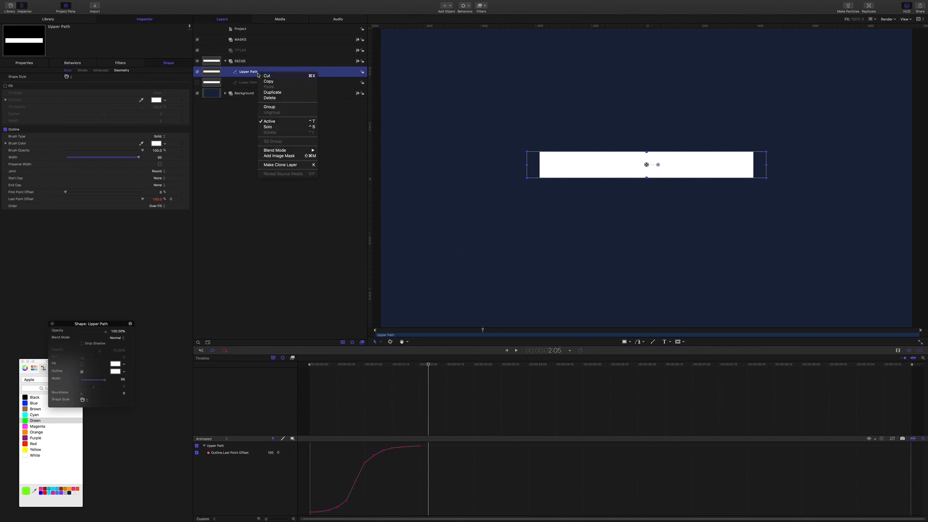
pyautogui.click(277, 93)
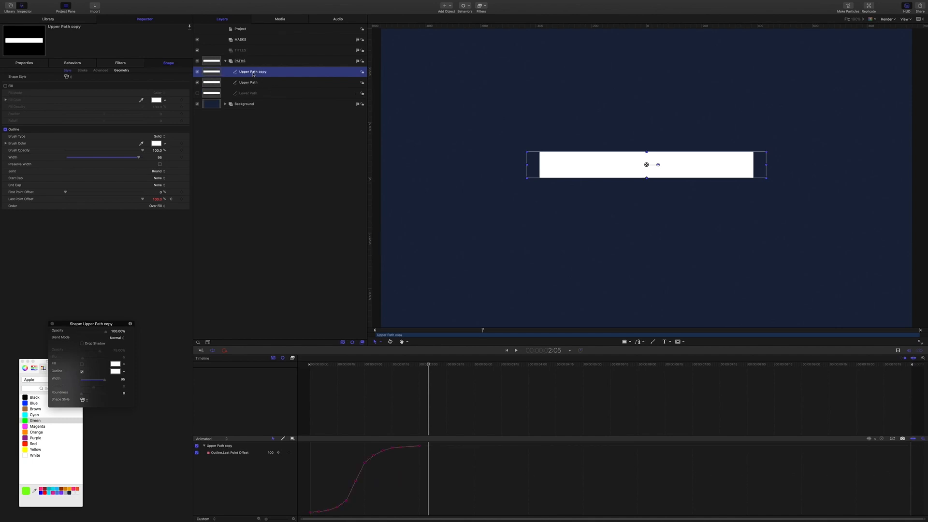
# Step: Move the duplicated path into the MASKS group and rename it Upper Mask
pyautogui.moveTo(253, 74); pyautogui.dragTo(279, 50)
pyautogui.doubleClick(258, 51)
pyautogui.write('Mask')
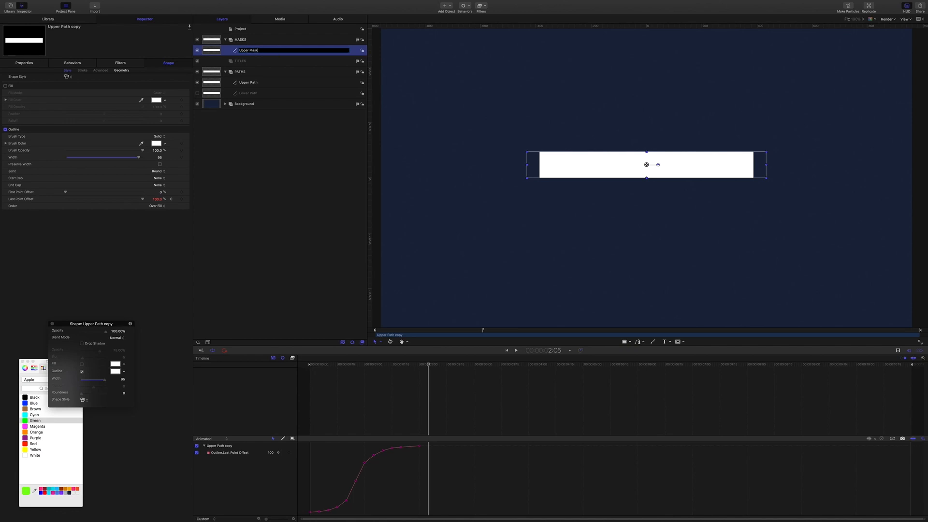
pyautogui.press('Return')
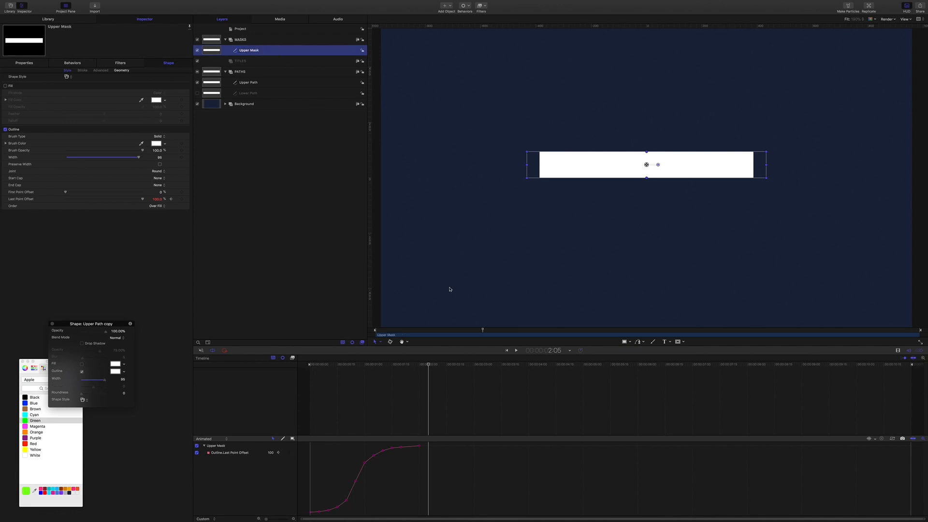
# Step: Set the Upper Mask's outline brush color to yellow, viewing the animation at frame 22
pyautogui.moveTo(410, 363)
pyautogui.mouseDown()
pyautogui.moveTo(269, 359)
pyautogui.moveTo(351, 362)
pyautogui.mouseUp()
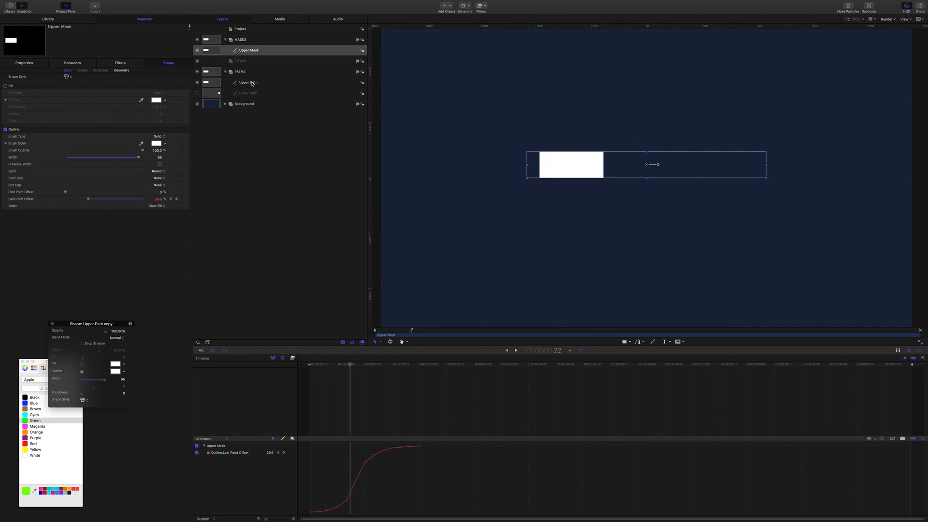
pyautogui.click(156, 144)
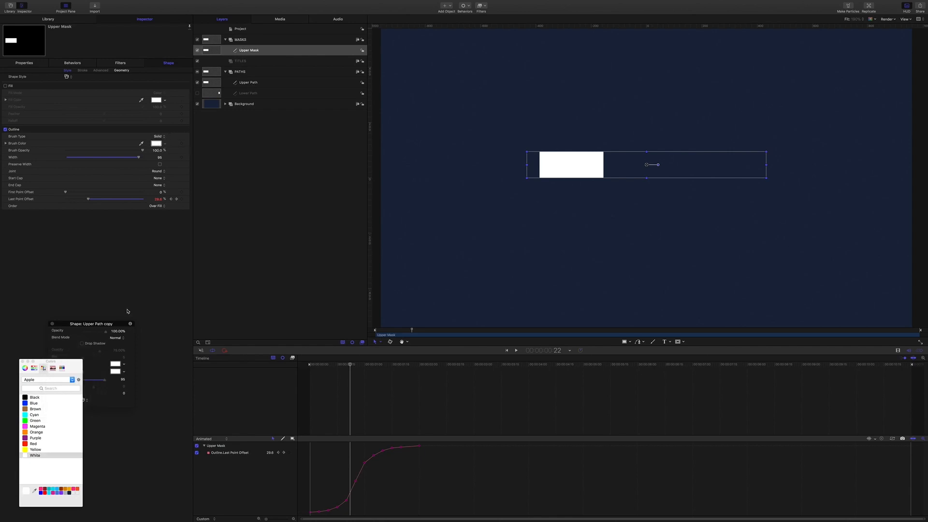
pyautogui.click(165, 144)
pyautogui.click(171, 153)
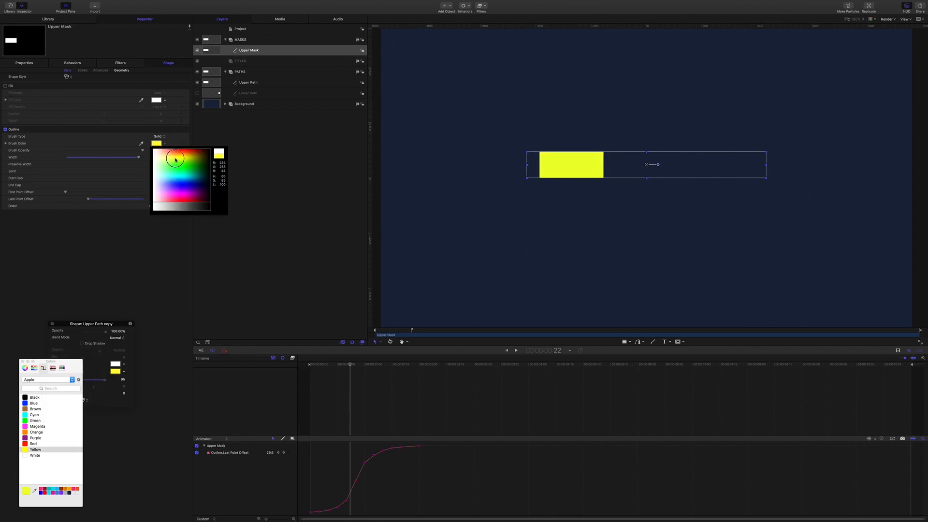
# Step: Shift the Upper Mask layer in time to start at frame 4 and scrub to check its delay behind Upper Path
pyautogui.moveTo(351, 365)
pyautogui.mouseDown()
pyautogui.moveTo(265, 358)
pyautogui.moveTo(317, 364)
pyautogui.mouseUp()
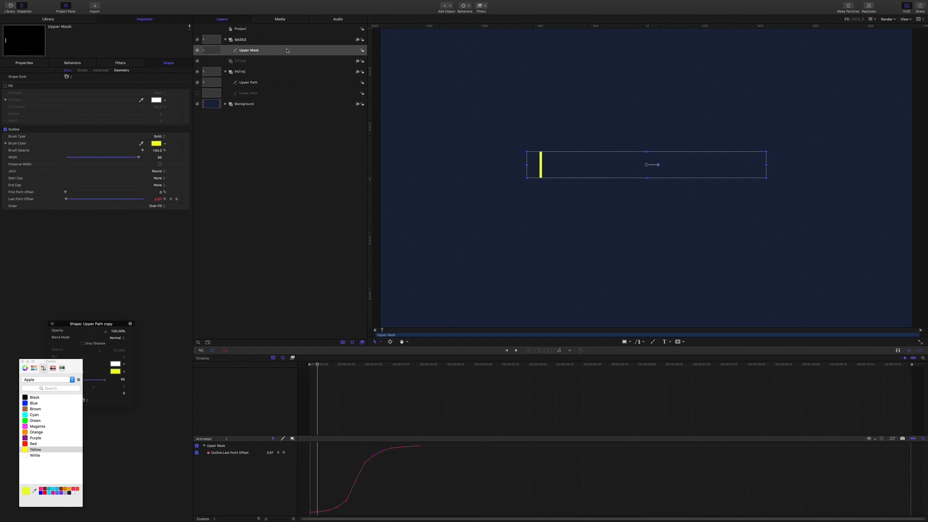
pyautogui.hotkey('shift', '[')
pyautogui.moveTo(317, 365); pyautogui.dragTo(345, 369)
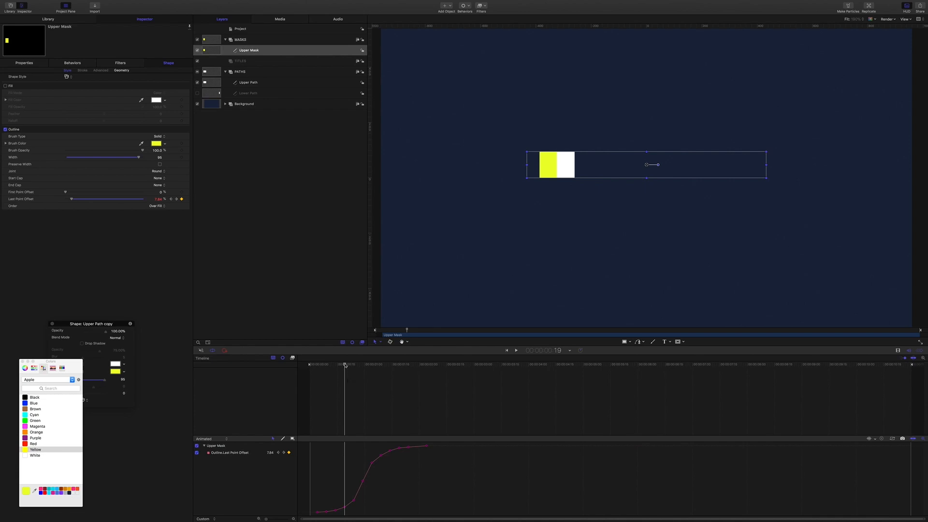
pyautogui.moveTo(345, 365); pyautogui.dragTo(341, 365)
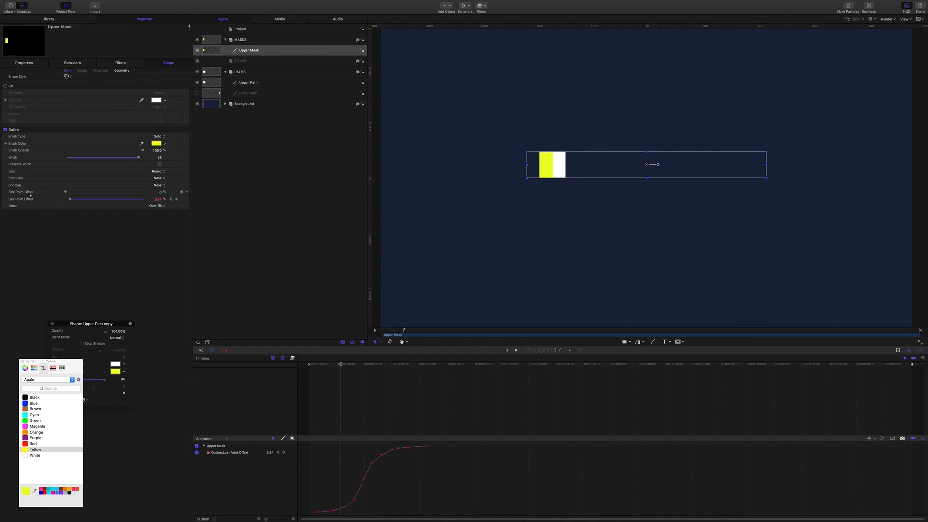
# Step: Place the playhead at frame 7 and copy all of the Upper Mask's Last Point Offset keyframes
pyautogui.moveTo(340, 366); pyautogui.dragTo(326, 367)
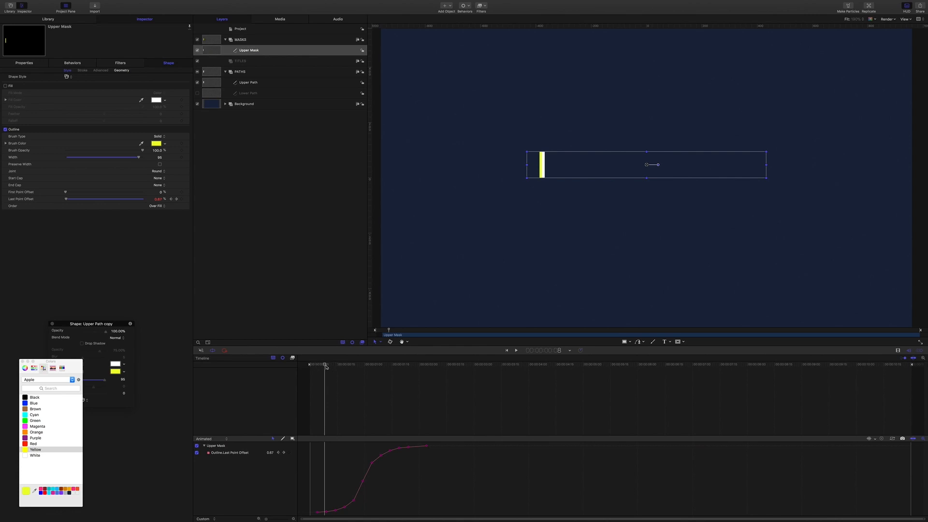
pyautogui.click(325, 366)
pyautogui.moveTo(325, 366); pyautogui.dragTo(322, 366)
pyautogui.moveTo(312, 446); pyautogui.dragTo(448, 518)
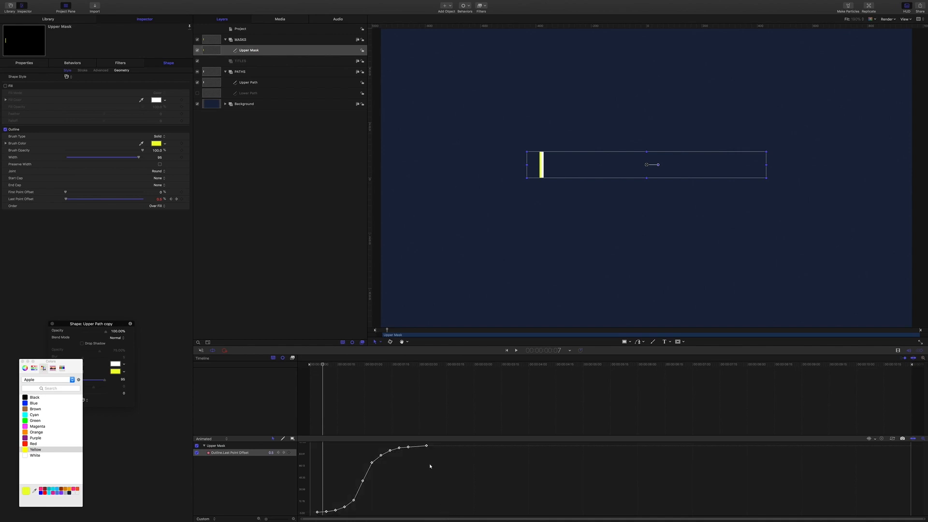
pyautogui.rightClick(427, 446)
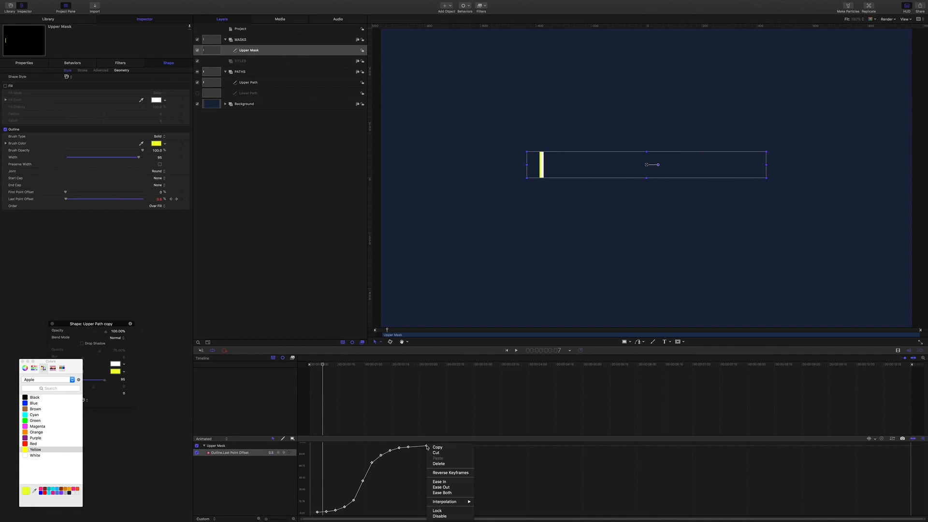
pyautogui.click(441, 447)
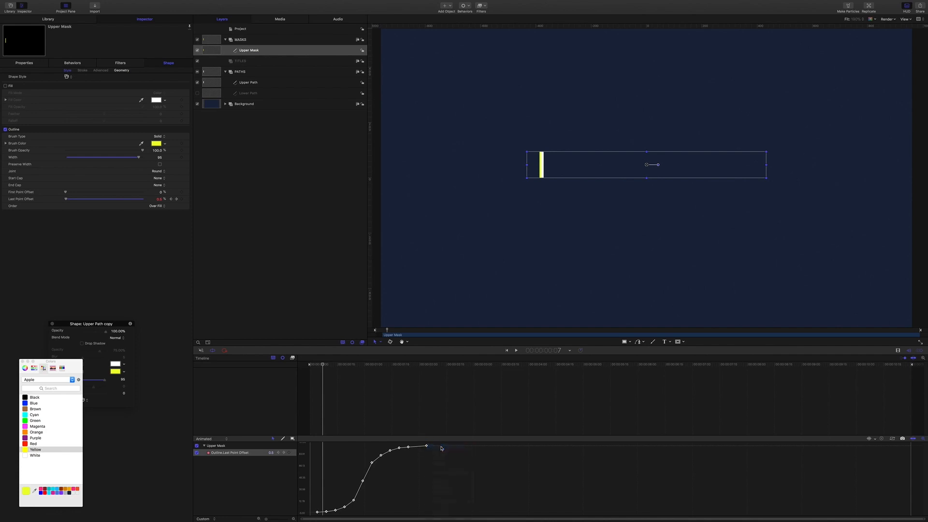
# Step: Show the Upper Mask's First Point Offset in the Keyframe Editor and paste the copied keyframes into it at frame 7
pyautogui.click(30, 193)
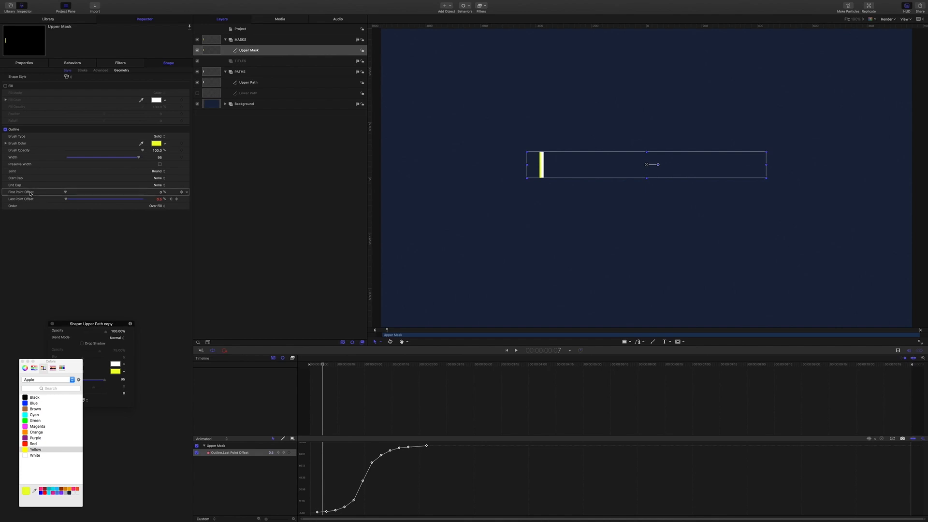
pyautogui.rightClick(29, 193)
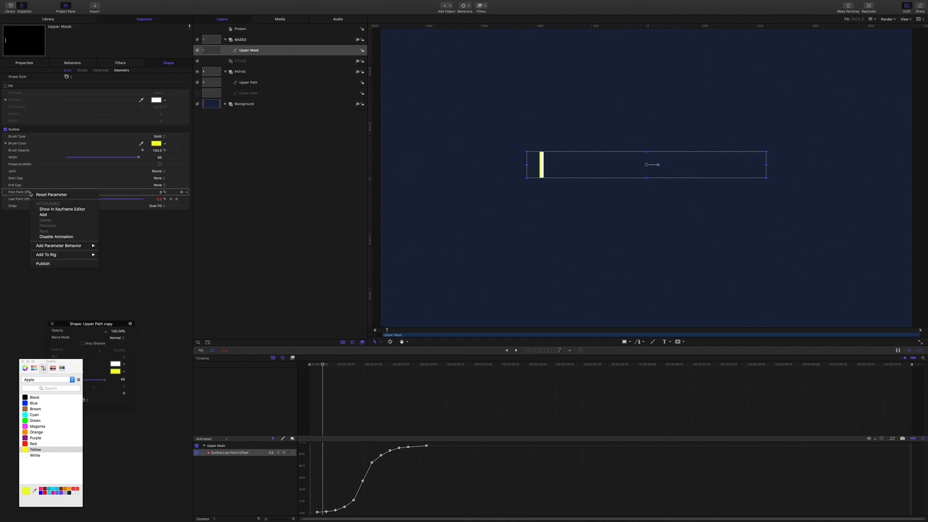
pyautogui.click(66, 210)
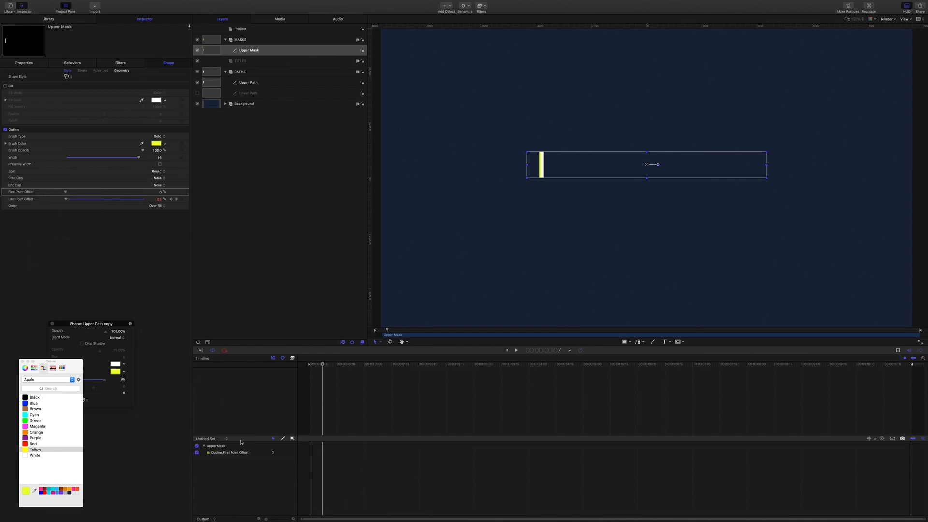
pyautogui.click(244, 454)
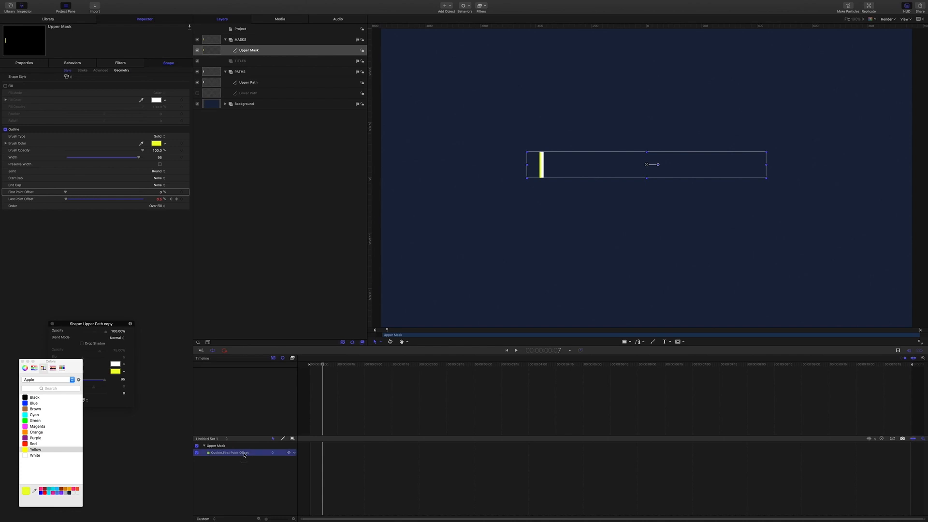
pyautogui.moveTo(290, 455)
pyautogui.click(289, 453)
# Step: Switch the Keyframe Editor to the Animated curve set and enlarge the editor to show both offset curves
pyautogui.click(227, 440)
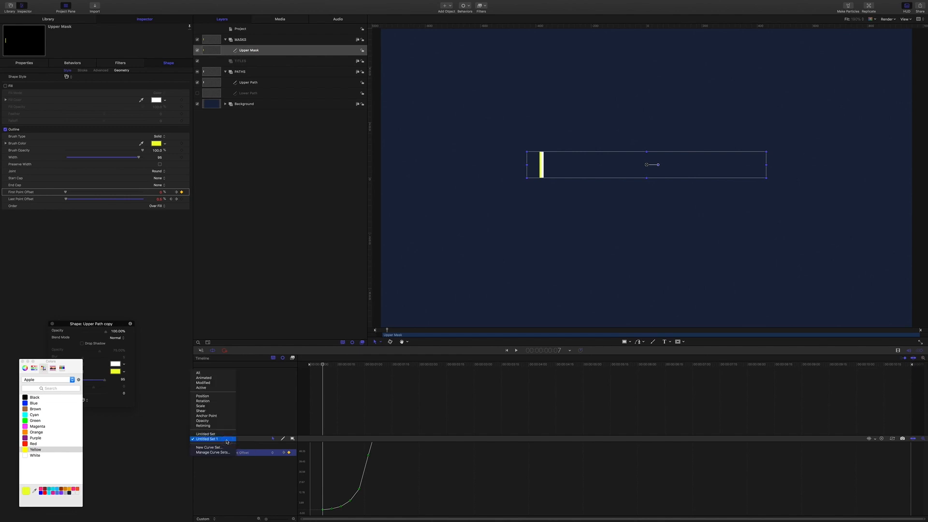
pyautogui.click(216, 379)
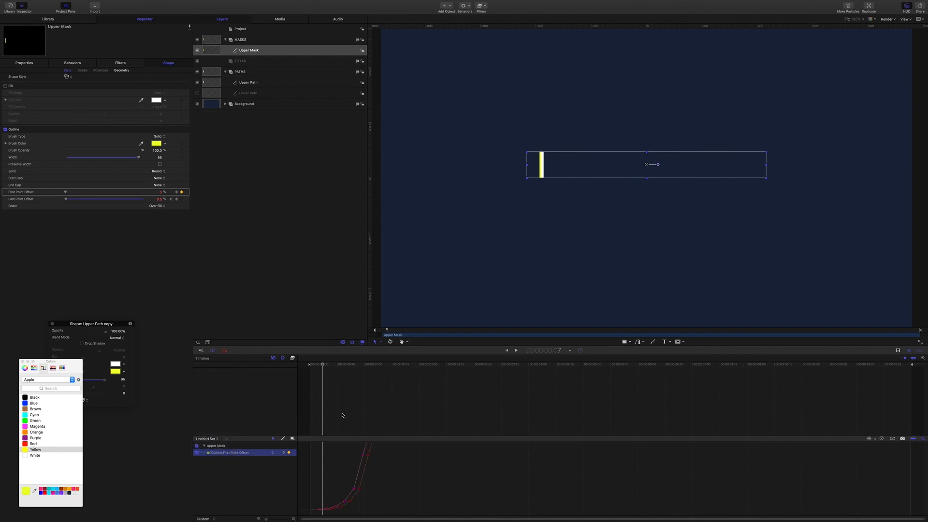
pyautogui.moveTo(383, 436); pyautogui.dragTo(390, 382)
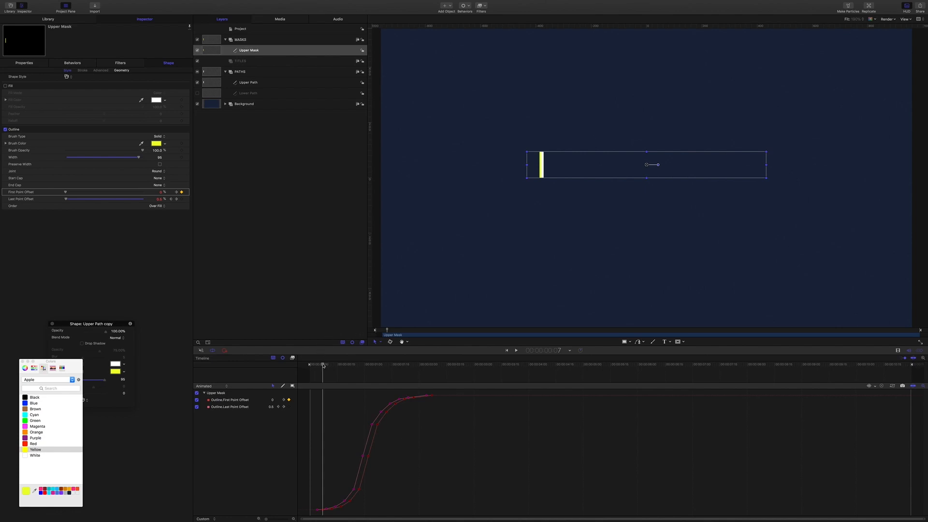
# Step: Add an image mask to the Upper Path layer and assign Upper Mask as its mask source
pyautogui.moveTo(324, 363)
pyautogui.mouseDown()
pyautogui.moveTo(402, 380)
pyautogui.moveTo(318, 373)
pyautogui.mouseUp()
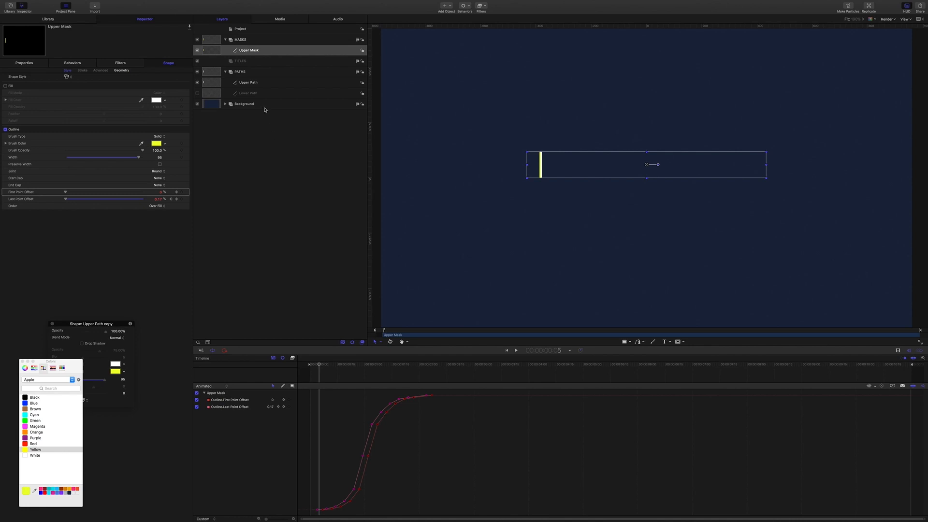
pyautogui.click(254, 83)
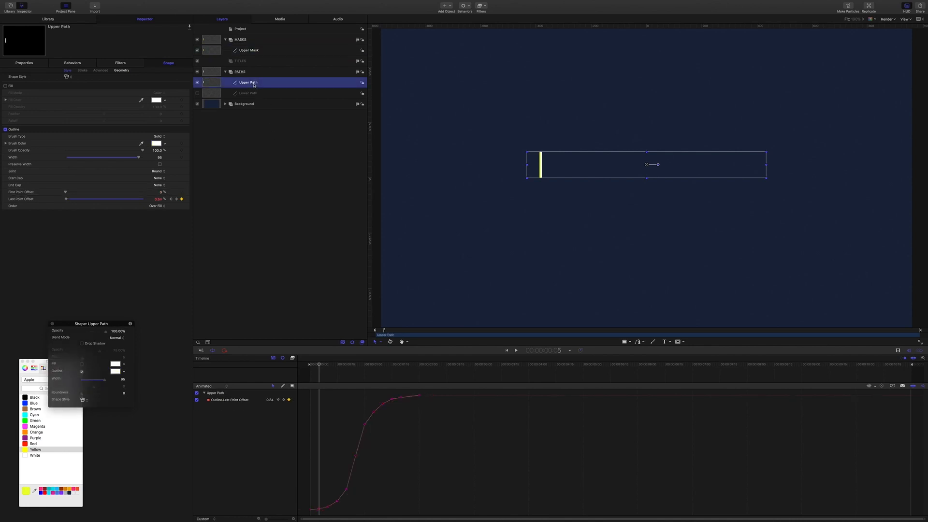
pyautogui.rightClick(254, 85)
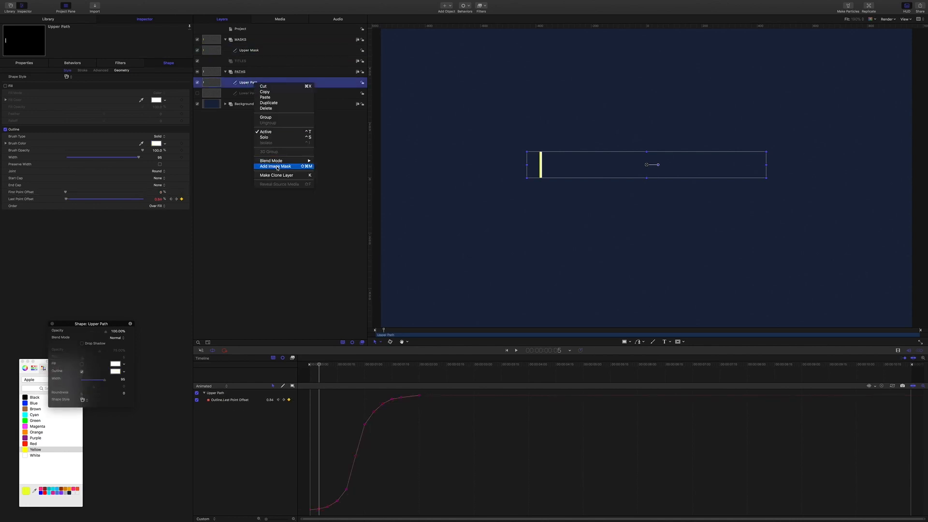
pyautogui.press('Return')
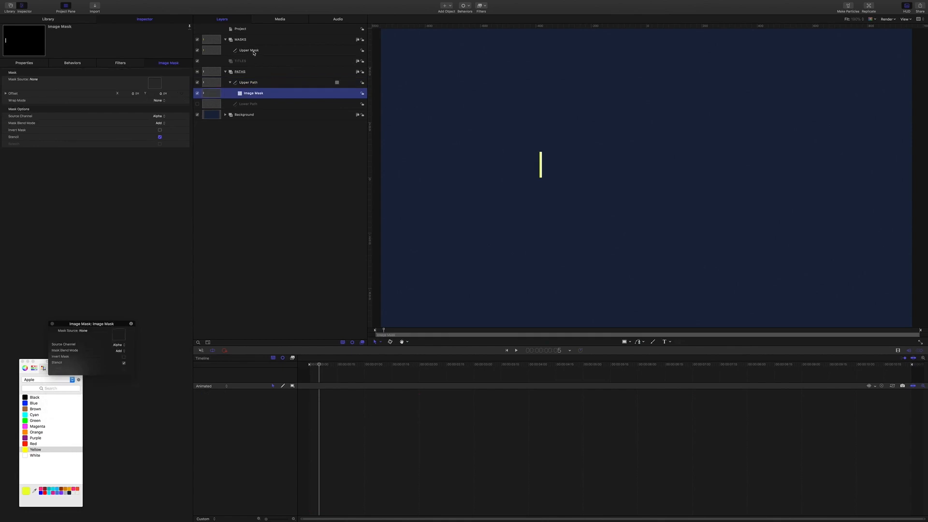
pyautogui.moveTo(238, 51); pyautogui.dragTo(157, 84)
# Step: Set the Upper Path image mask's blend mode to Subtract and play back the masked animation
pyautogui.click(162, 124)
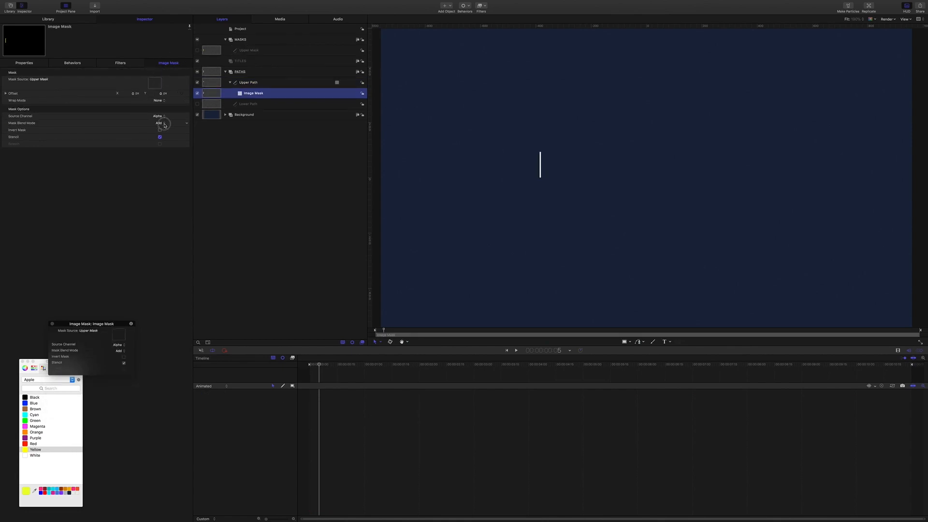
pyautogui.click(165, 130)
pyautogui.press('space')
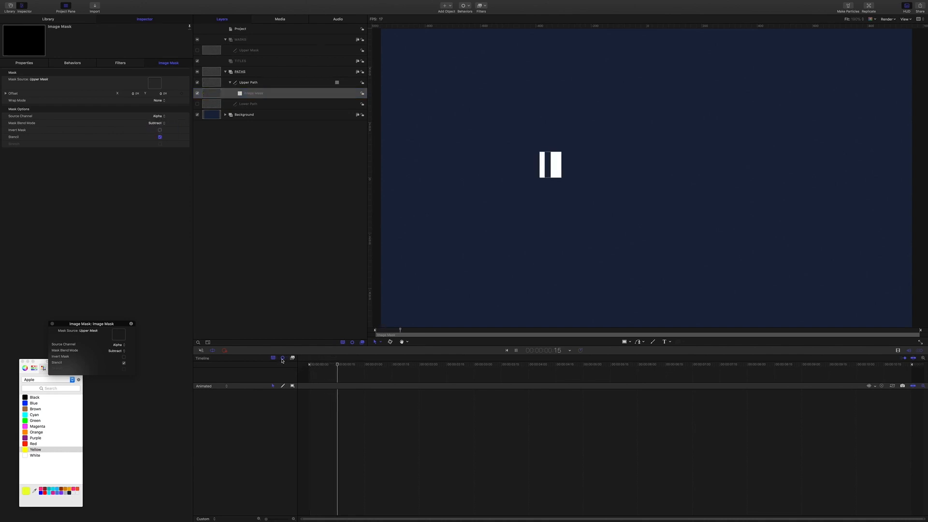
pyautogui.press('space')
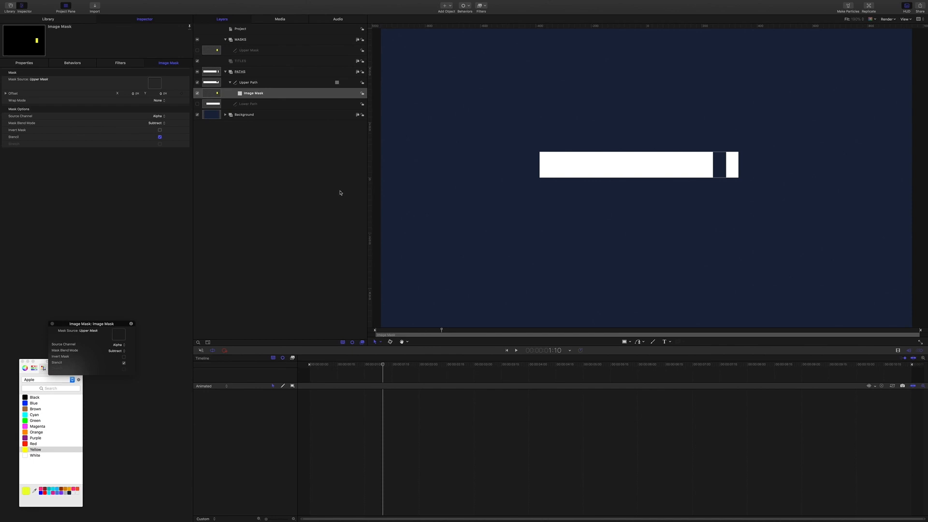
# Step: Stretch the Upper Mask shape slightly taller than the upper path on both edges and play the animation back to check it
pyautogui.click(249, 52)
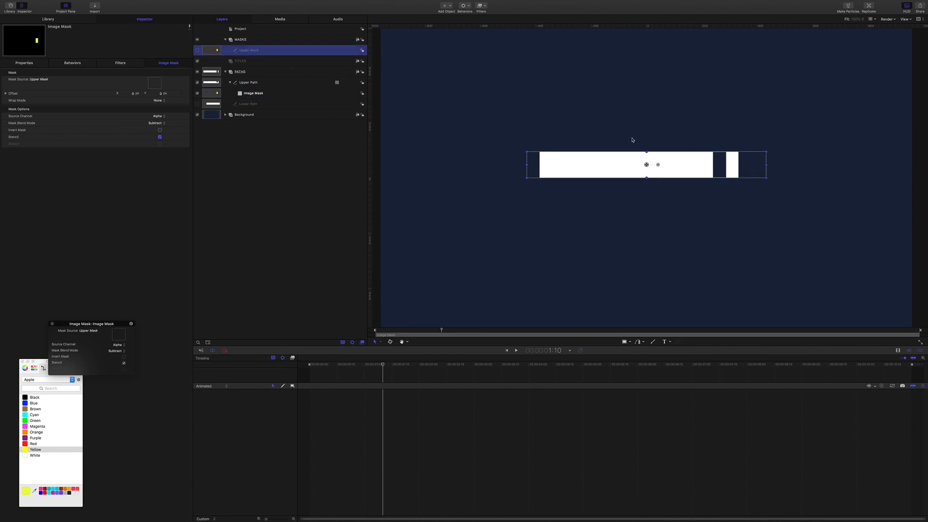
pyautogui.moveTo(647, 151); pyautogui.dragTo(648, 179)
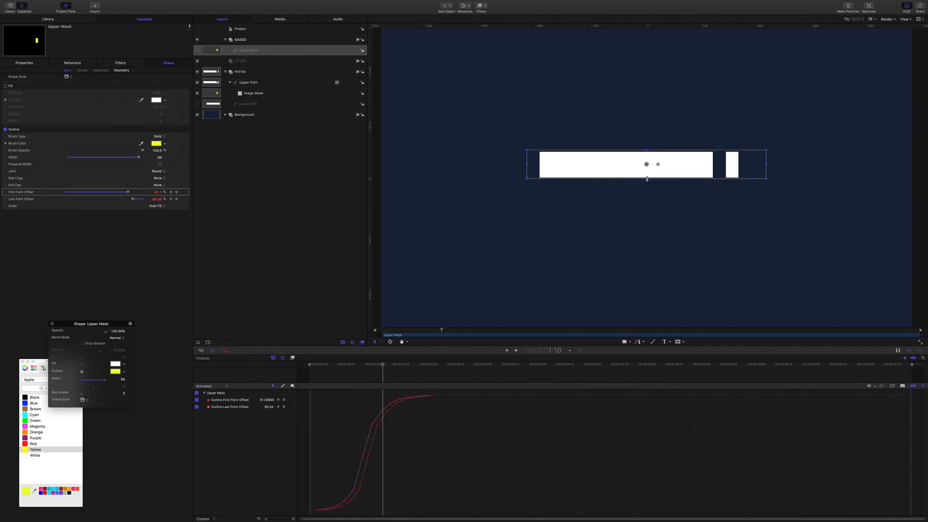
pyautogui.click(329, 226)
pyautogui.press('space')
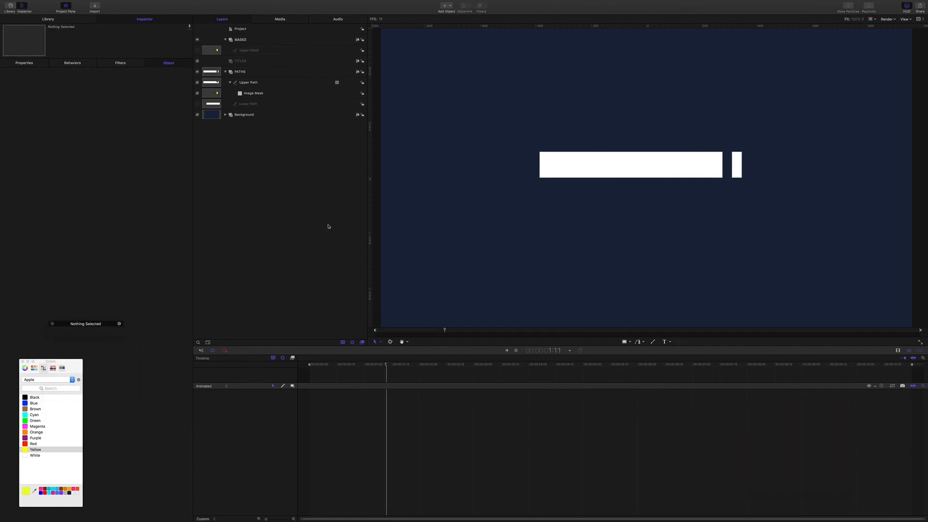
pyautogui.press('space')
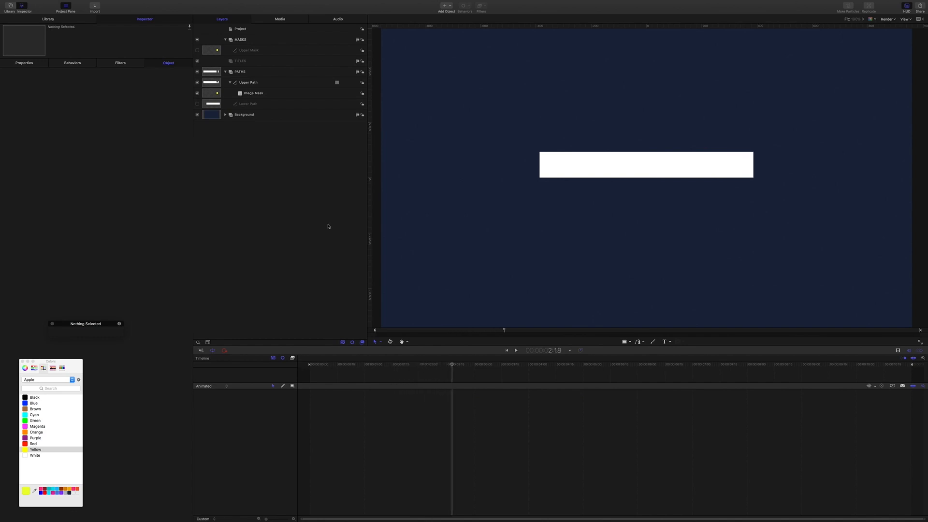
pyautogui.press('Home')
pyautogui.press('space')
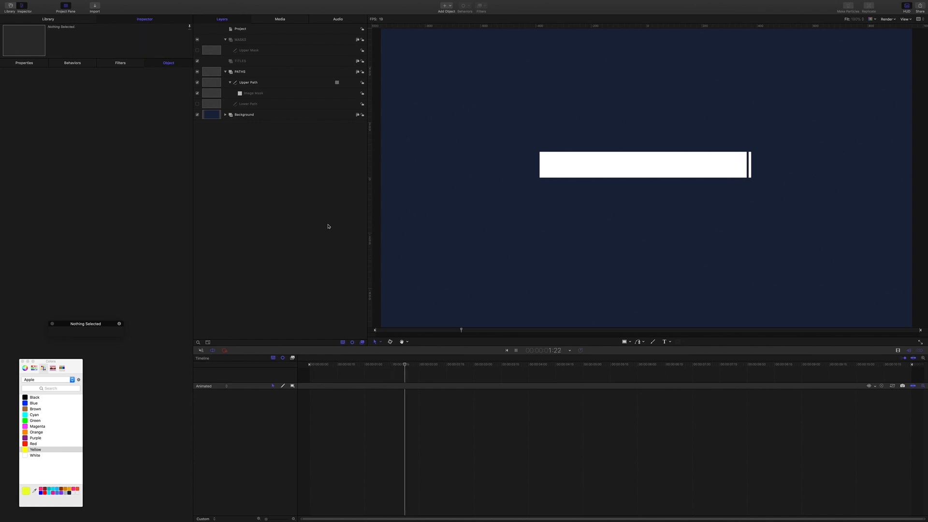
pyautogui.press('space')
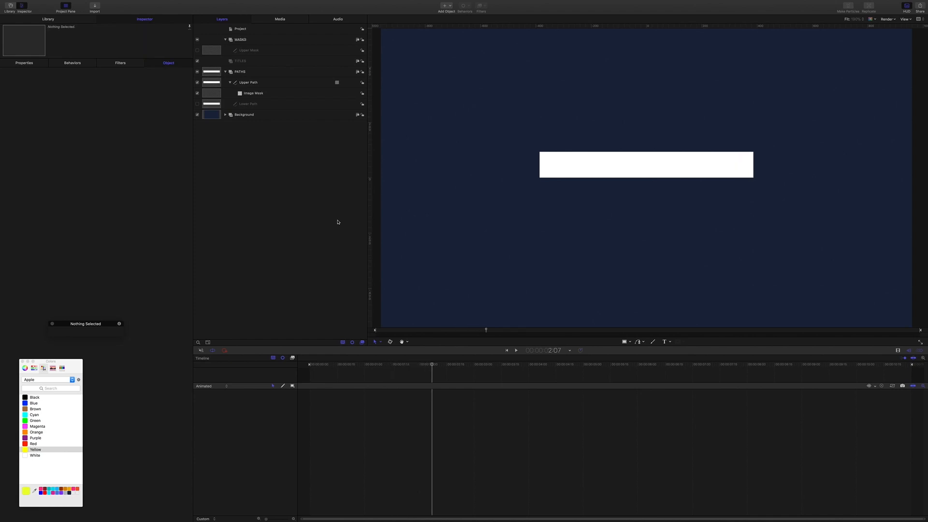
# Step: Turn the Lower Path layer's visibility back on and return the playhead to the start of the project
pyautogui.click(197, 104)
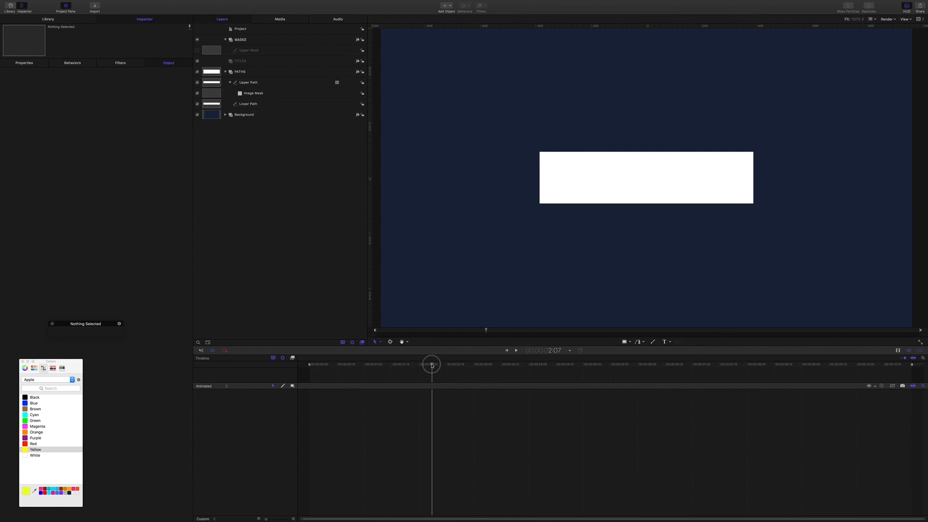
pyautogui.moveTo(432, 366); pyautogui.dragTo(308, 359)
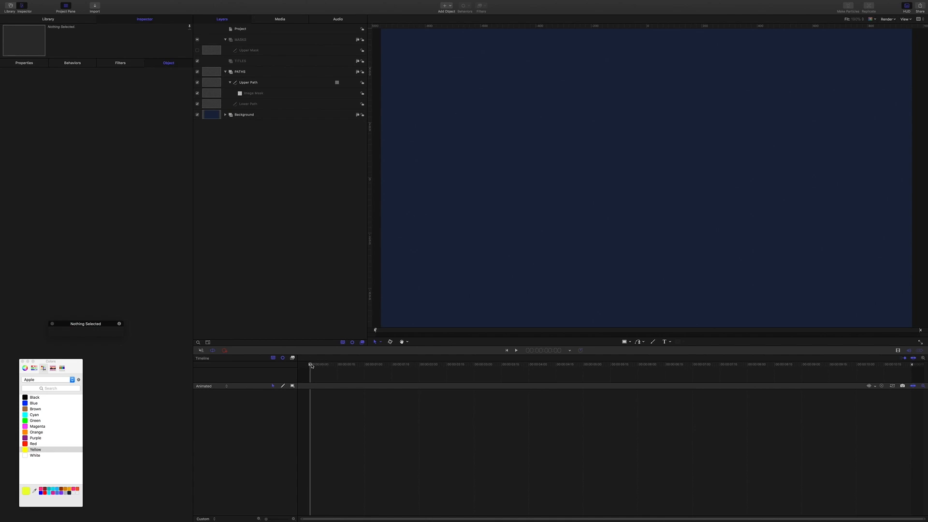
# Step: Put a duplicate of Lower Path into the MASKS group and rename it Lower Mask
pyautogui.click(252, 103)
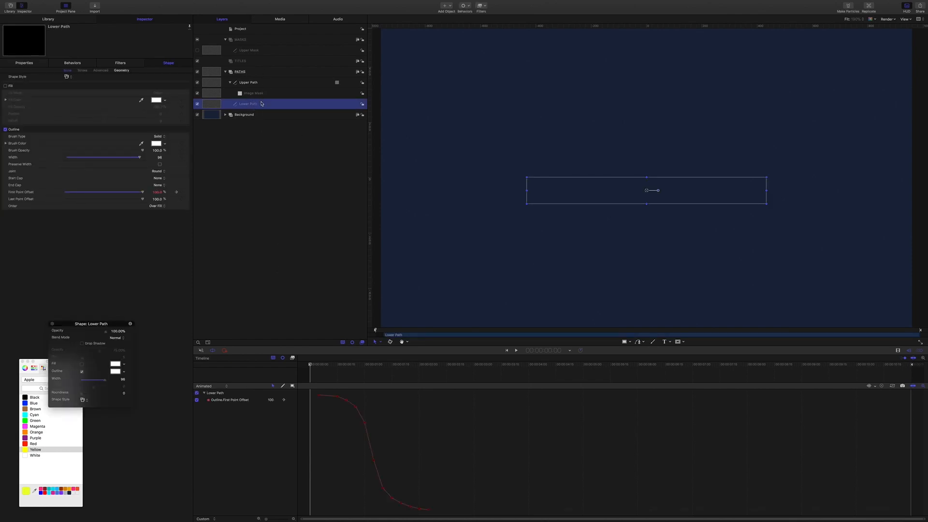
pyautogui.press('super+d')
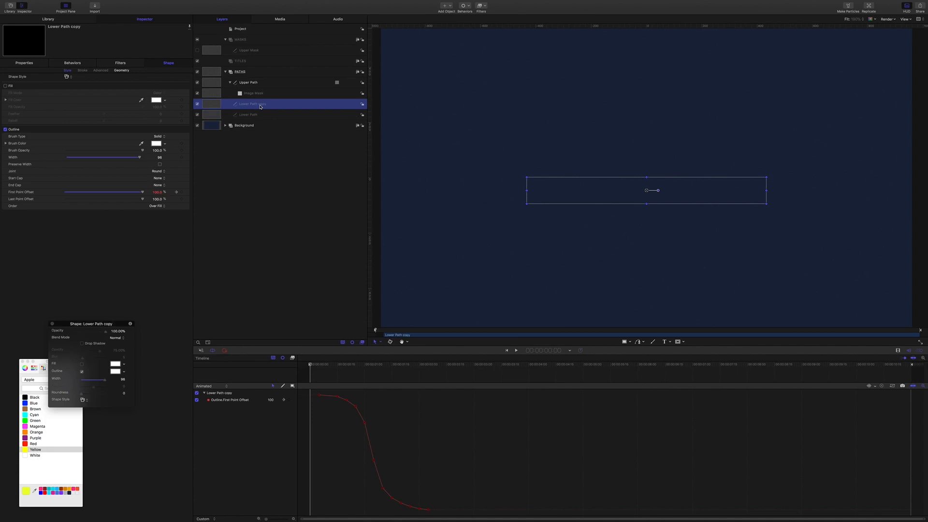
pyautogui.moveTo(260, 107); pyautogui.dragTo(251, 45)
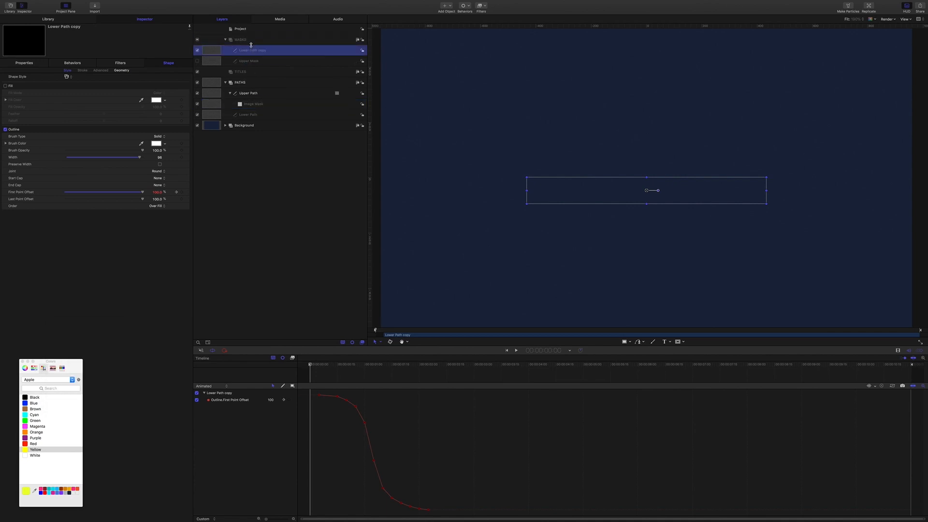
pyautogui.doubleClick(252, 50)
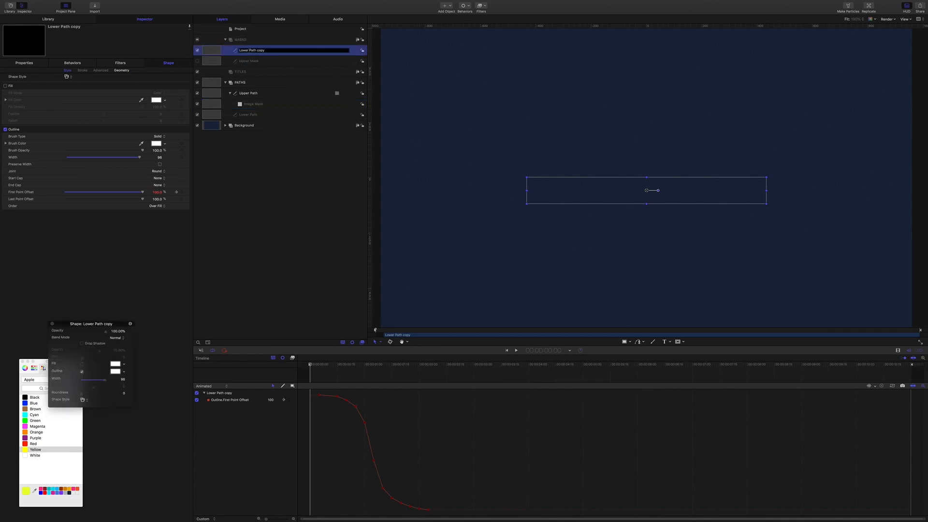
pyautogui.moveTo(249, 50); pyautogui.dragTo(299, 55)
pyautogui.press('BackSpace')
pyautogui.press('Return')
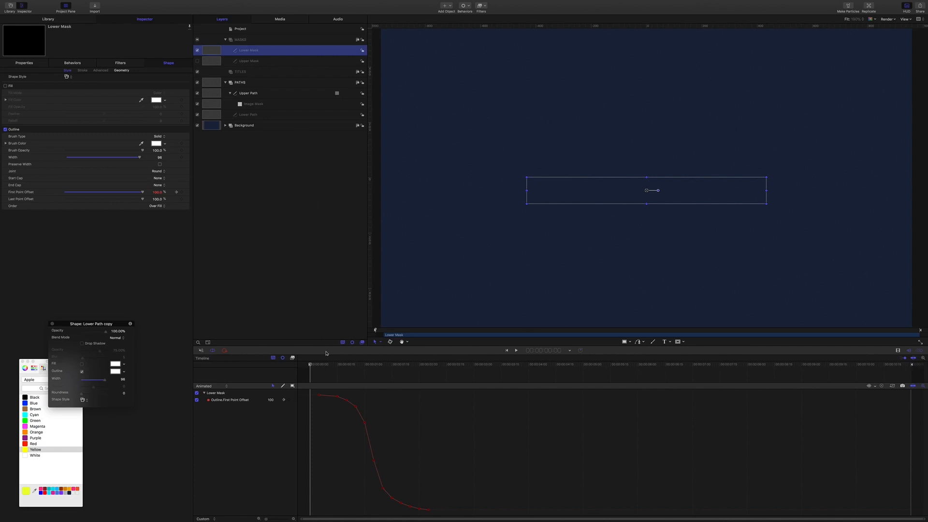
# Step: Shift the Lower Mask layer to start at about frame 8, set its outline color to yellow, and scrub to check the delay
pyautogui.moveTo(310, 366); pyautogui.dragTo(325, 368)
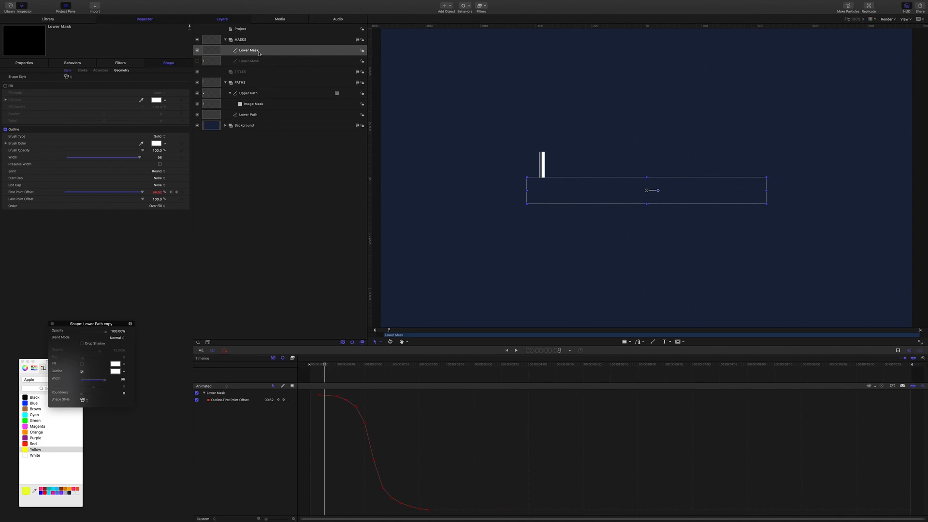
pyautogui.hotkey('shift', '[')
pyautogui.moveTo(156, 143); pyautogui.dragTo(176, 155)
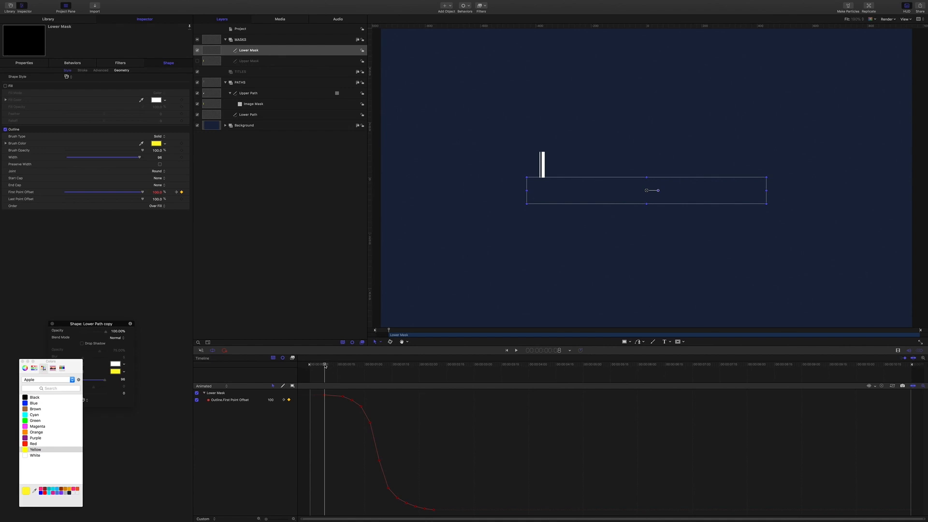
pyautogui.moveTo(325, 366); pyautogui.dragTo(366, 373)
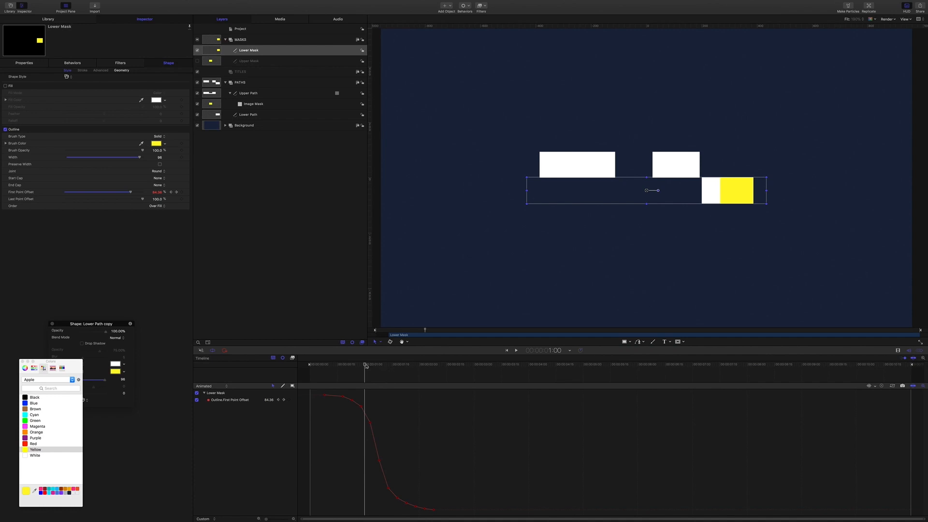
# Step: Place the playhead at frame 11 and copy all of the Lower Mask's First Point Offset keyframes
pyautogui.moveTo(365, 366); pyautogui.dragTo(330, 364)
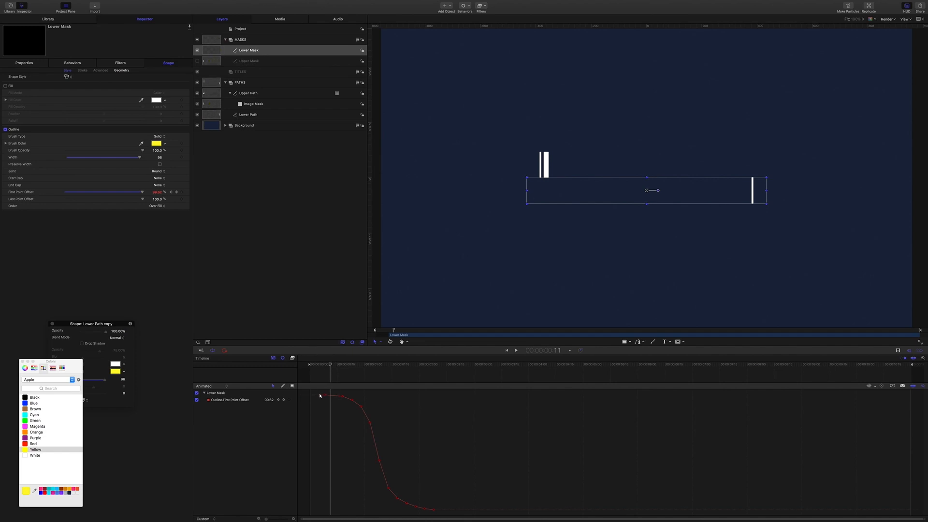
pyautogui.moveTo(320, 395); pyautogui.dragTo(453, 508)
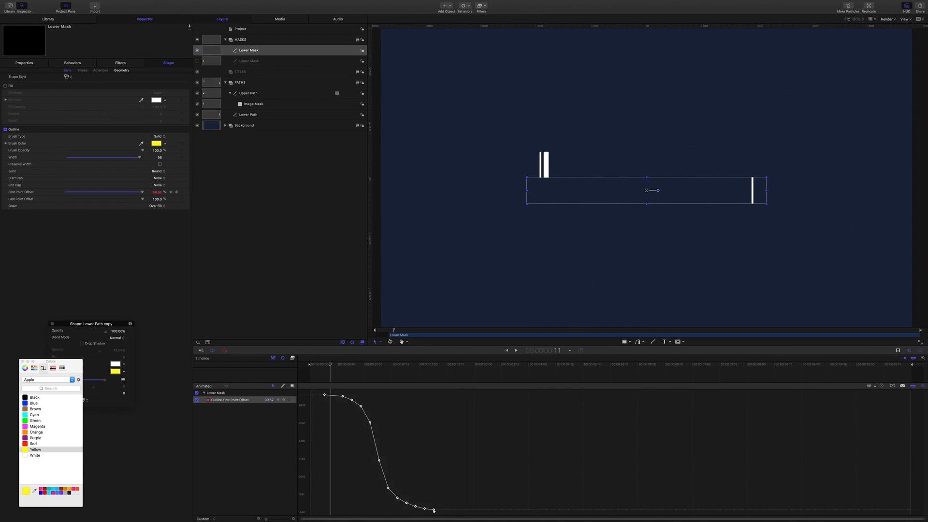
pyautogui.rightClick(434, 510)
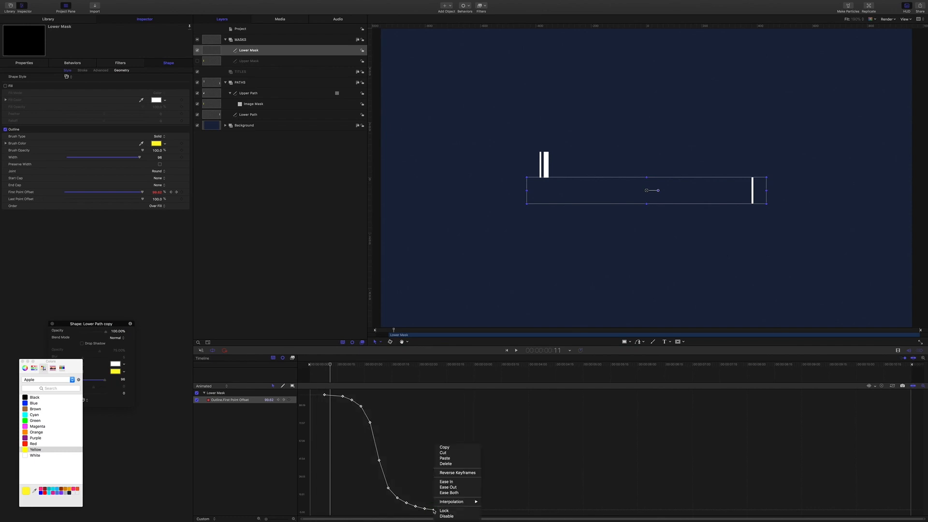
pyautogui.click(438, 448)
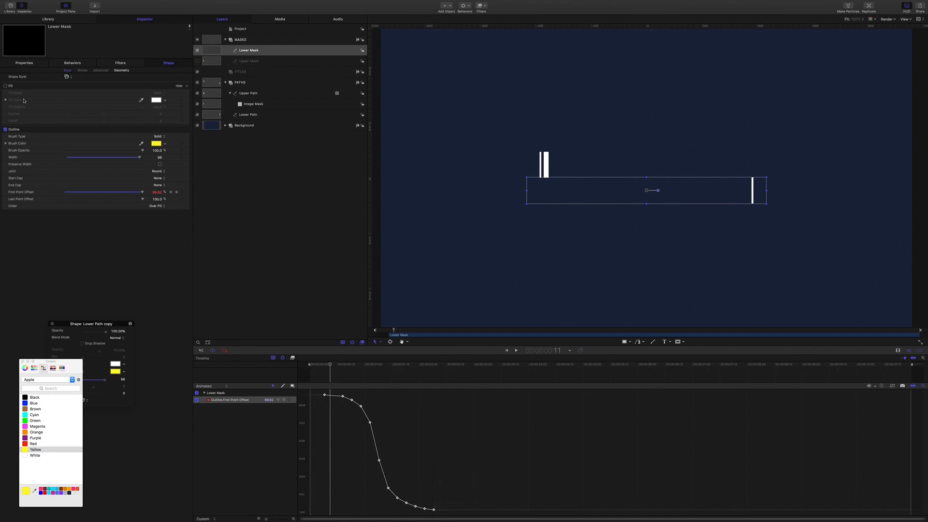
# Step: Show the Lower Mask's Last Point Offset in the Keyframe Editor and paste the copied keyframes into it at frame 11
pyautogui.click(21, 201)
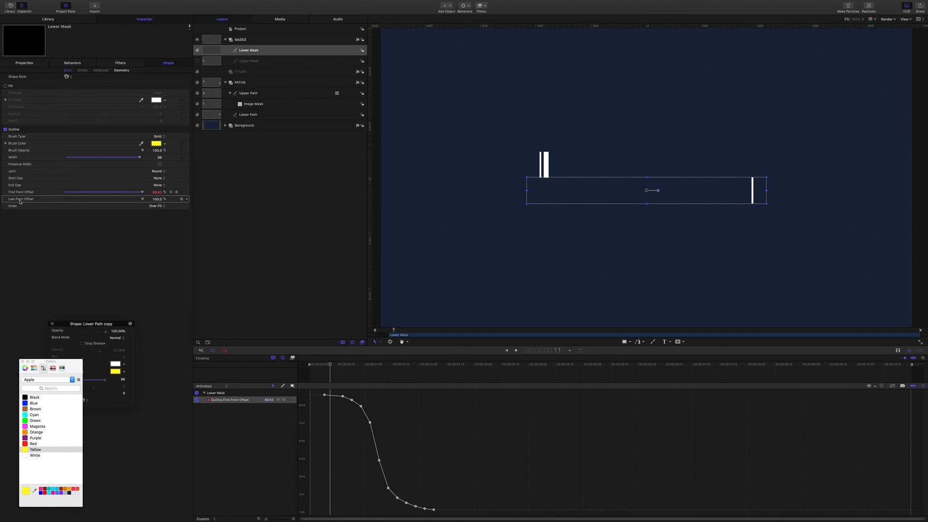
pyautogui.rightClick(20, 202)
pyautogui.click(51, 217)
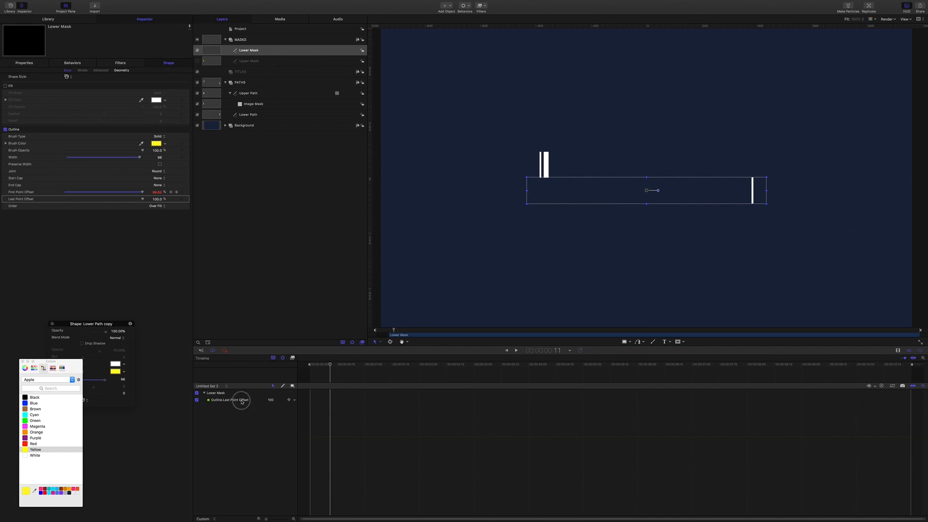
pyautogui.click(242, 400)
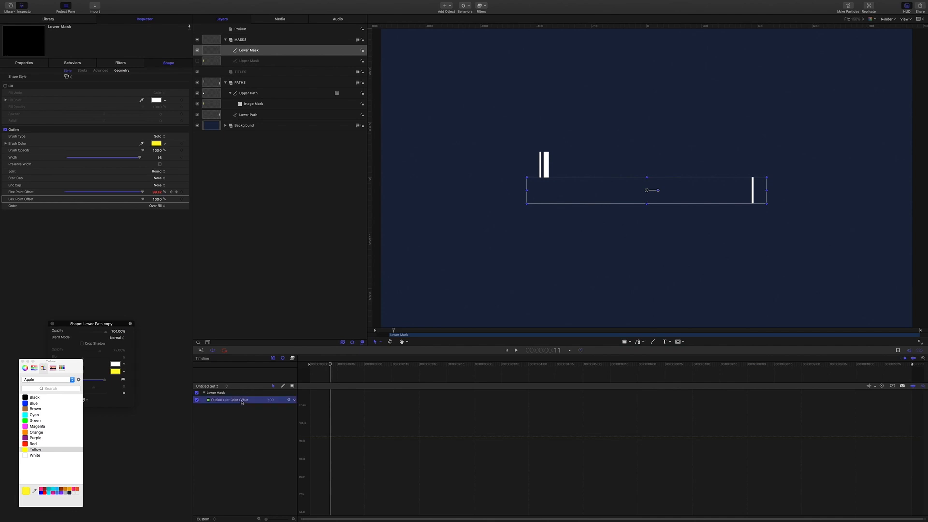
pyautogui.click(290, 401)
# Step: Switch the Keyframe Editor to the Animated curve set and scrub forward to check the Lower Mask's moving block
pyautogui.click(225, 387)
pyautogui.press('Return')
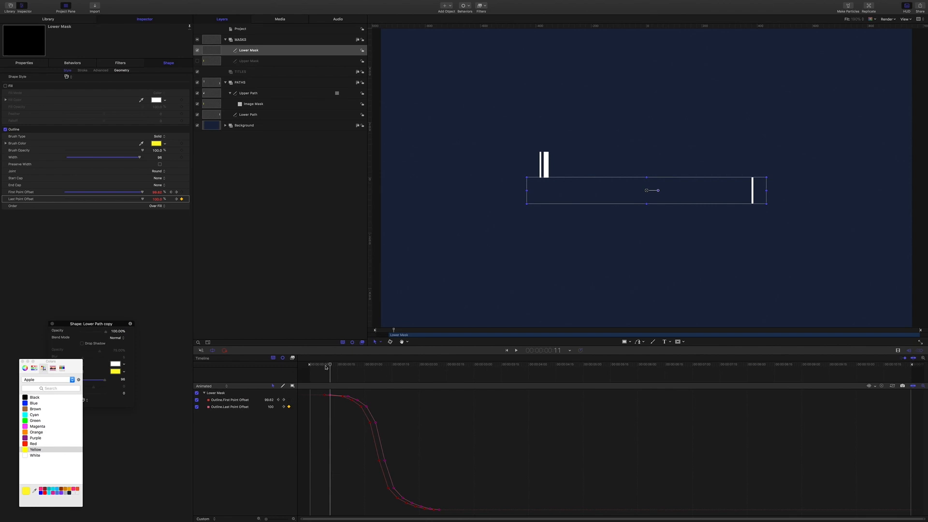
pyautogui.moveTo(330, 366); pyautogui.dragTo(372, 364)
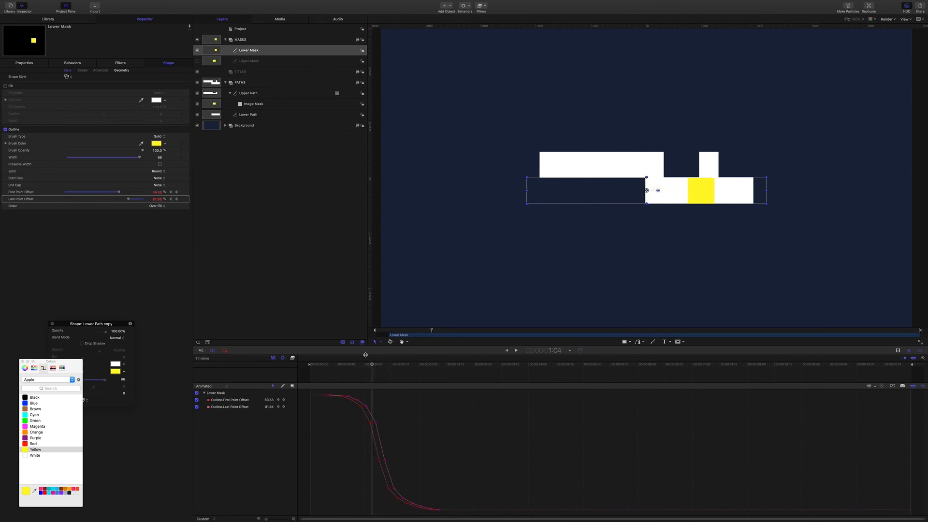
# Step: Add an image mask to the Lower Path layer
pyautogui.click(254, 116)
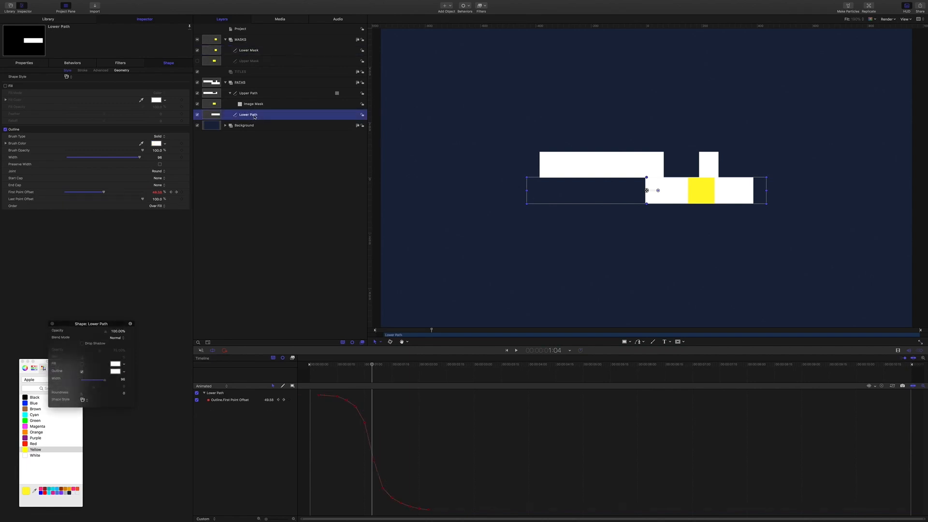
pyautogui.rightClick(254, 117)
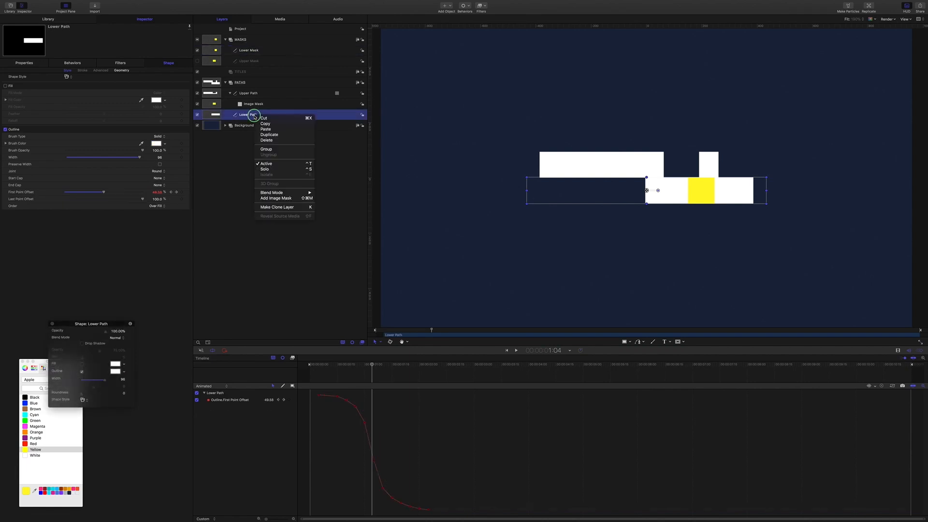
pyautogui.click(274, 198)
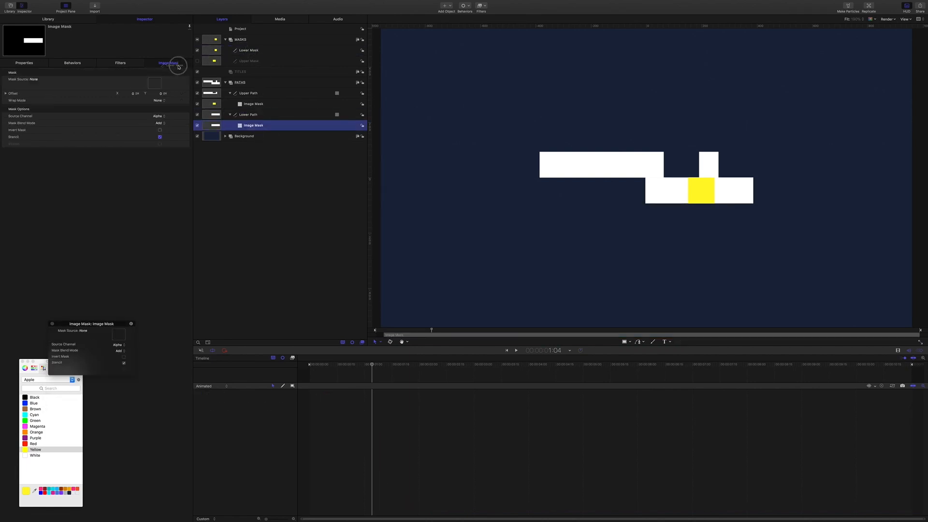
# Step: Use the Lower Mask as the source of the Lower Path's image mask and set its Mask Blend Mode to Subtract
pyautogui.moveTo(152, 82); pyautogui.dragTo(154, 87)
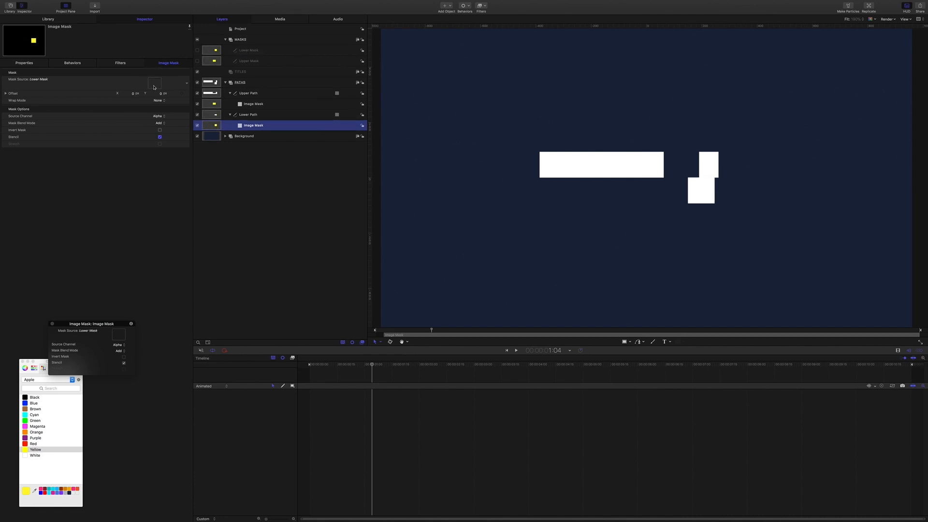
pyautogui.click(163, 123)
pyautogui.click(162, 129)
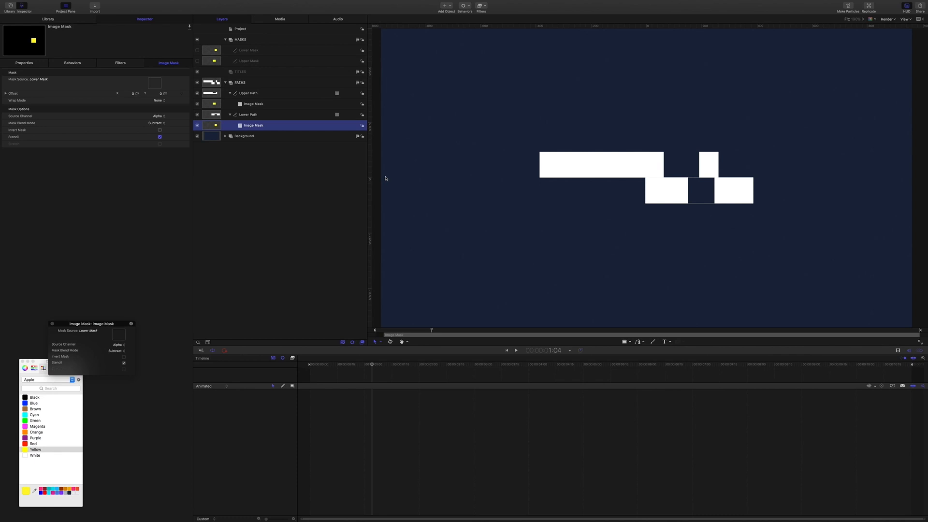
# Step: Deselect all layers and play the animation, including from the start, to check the moving gaps in both paths
pyautogui.click(256, 54)
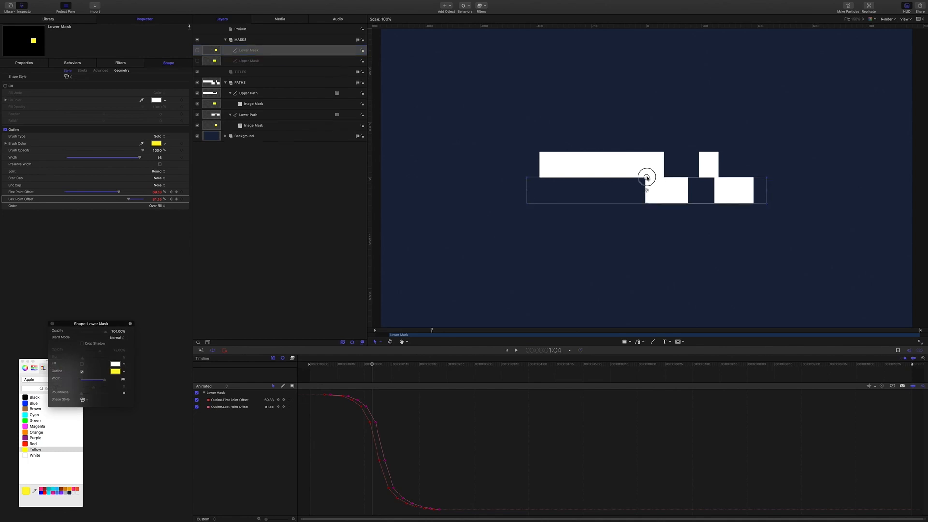
pyautogui.moveTo(647, 177); pyautogui.dragTo(646, 205)
pyautogui.click(340, 192)
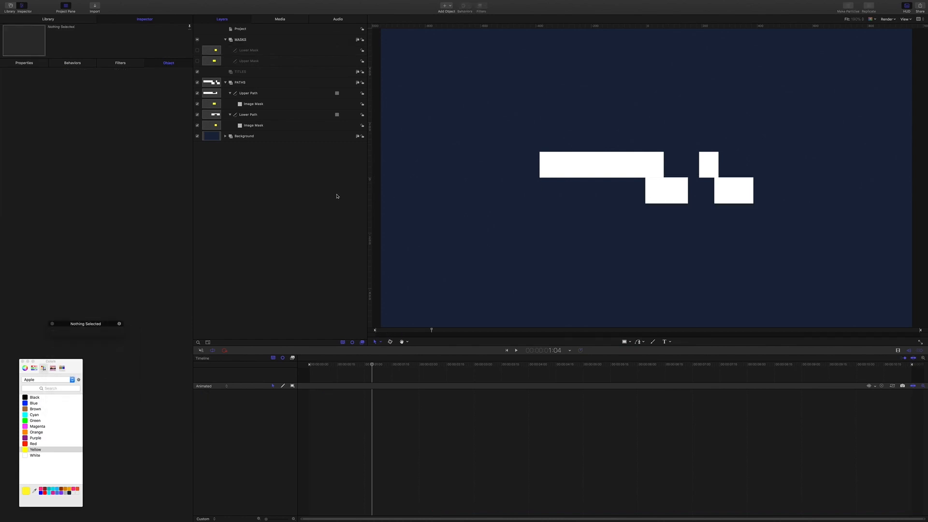
pyautogui.press('space')
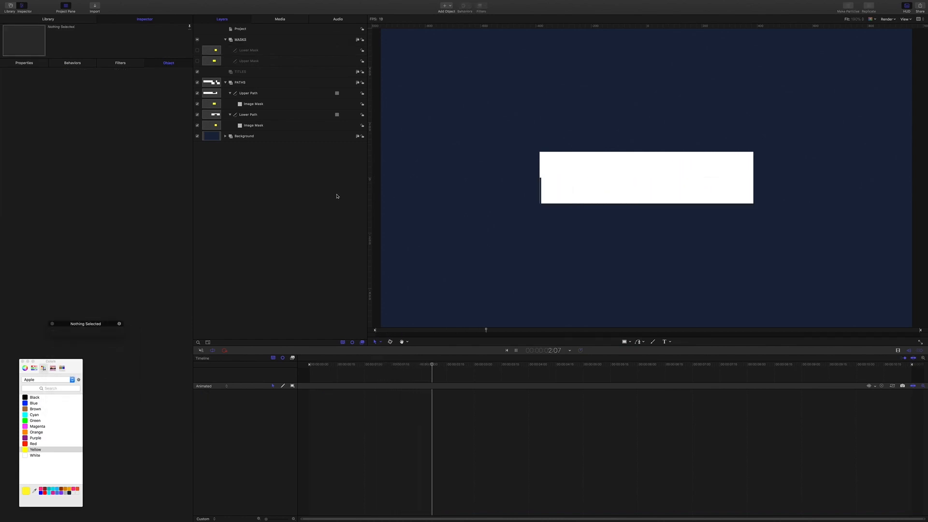
pyautogui.press('space')
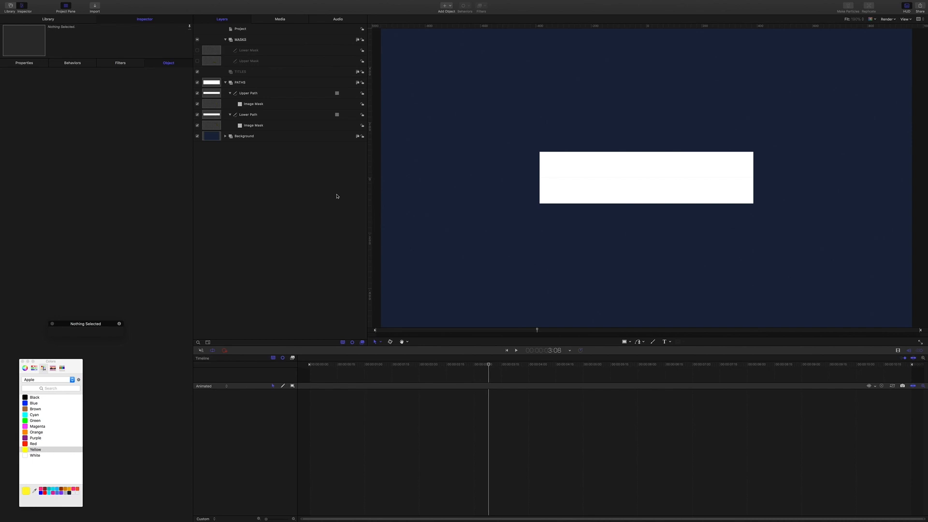
pyautogui.press('Home')
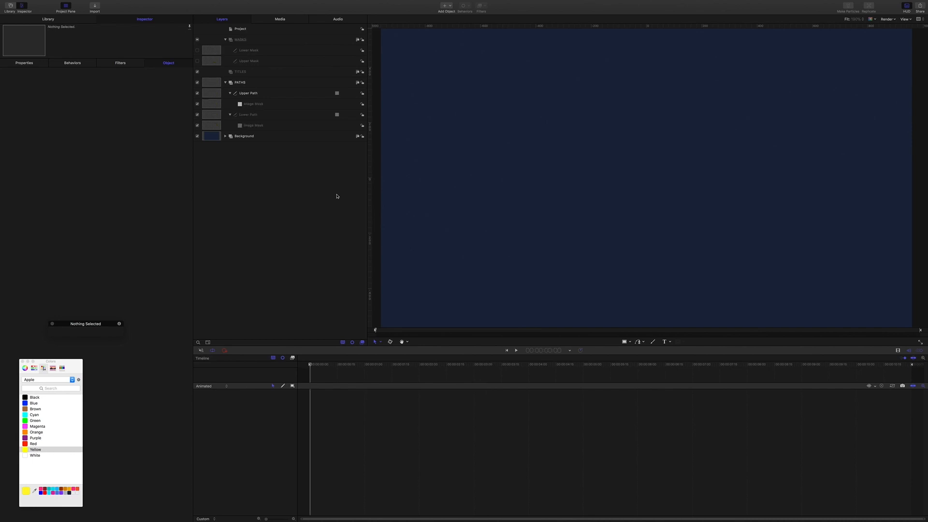
pyautogui.press('space')
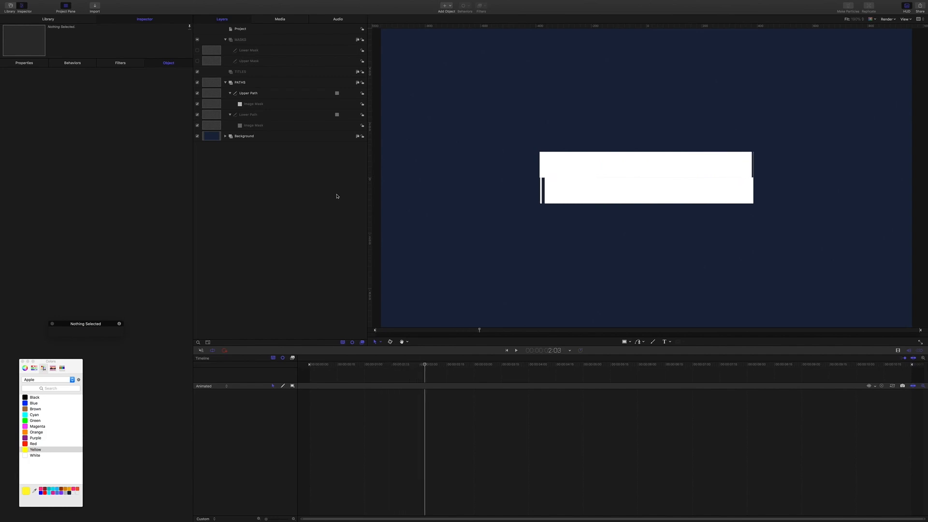
pyautogui.press('space')
pyautogui.press('Home')
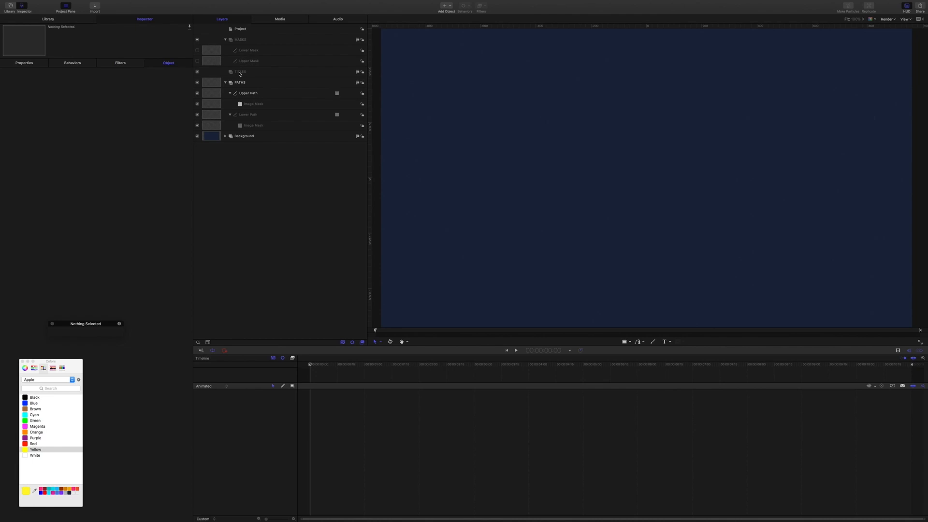
# Step: Create a new group inside the TITLES group and rename it Upper Title
pyautogui.click(242, 73)
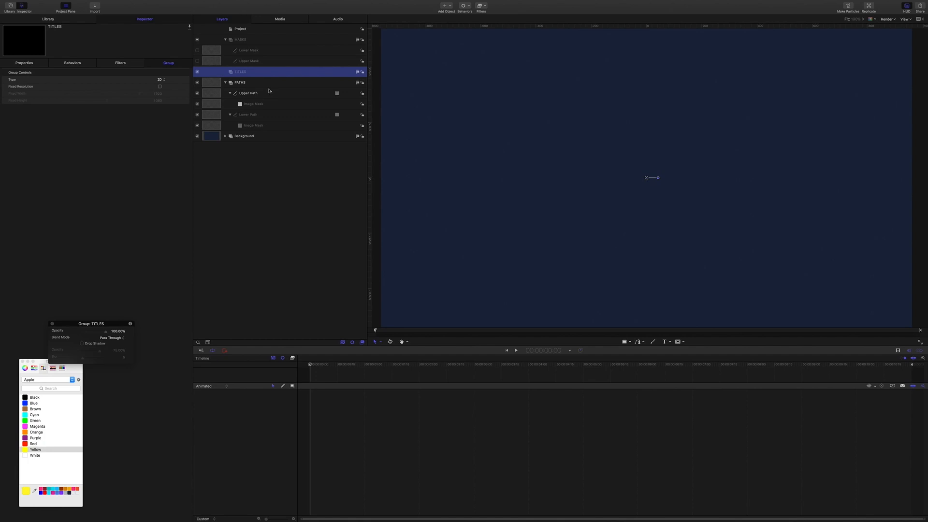
pyautogui.press('super+shift+n')
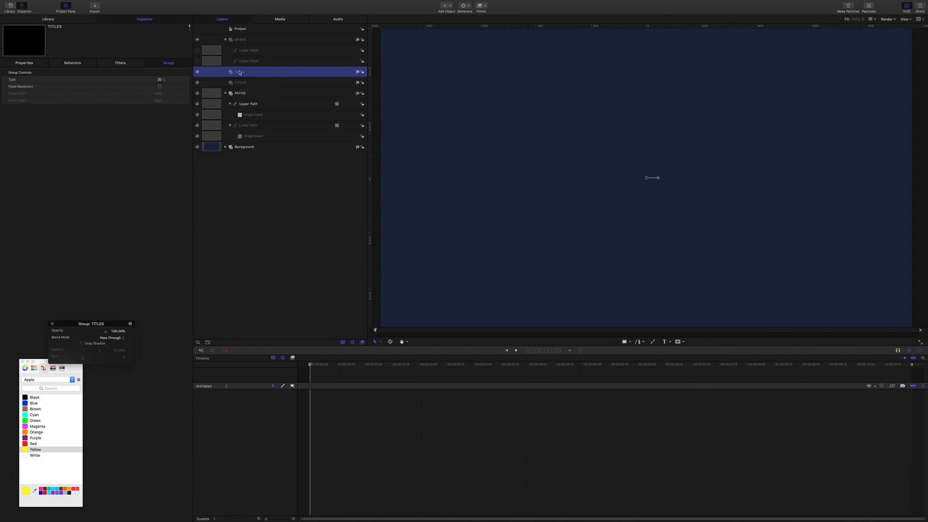
pyautogui.moveTo(240, 73); pyautogui.dragTo(251, 92)
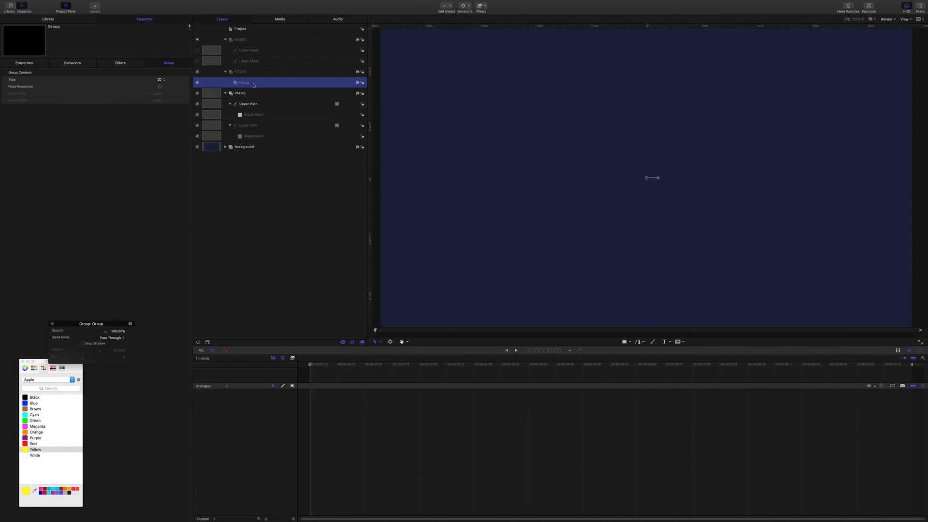
pyautogui.doubleClick(254, 86)
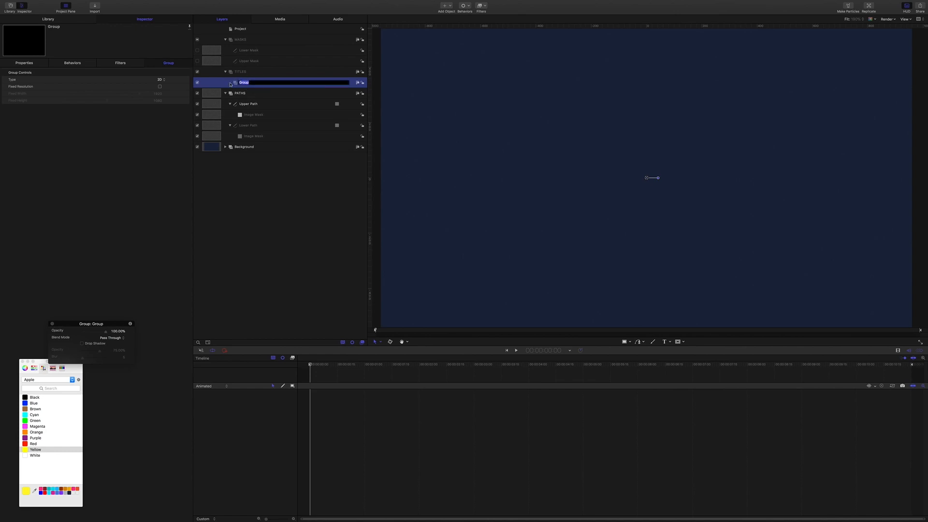
pyautogui.write('Upper Title')
pyautogui.press('Return')
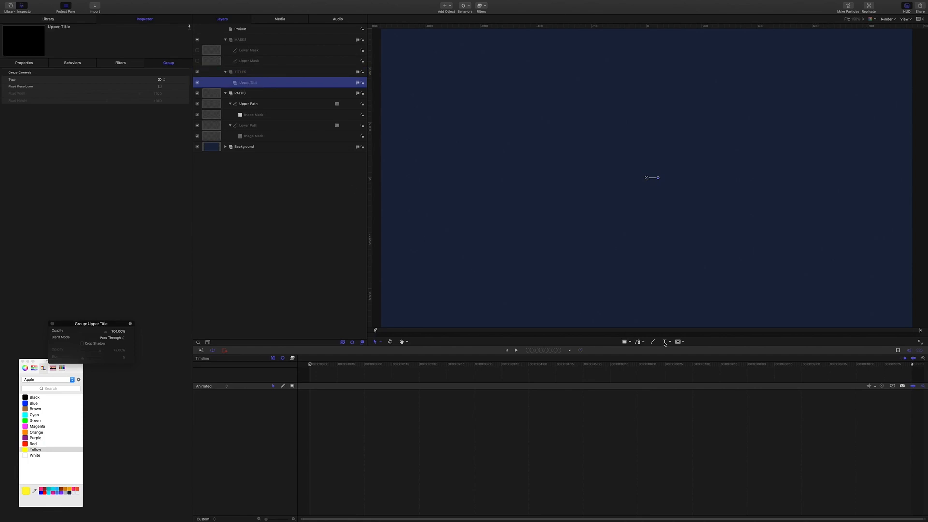
# Step: Add the text "TITLE LINE" to the Upper Title group, placed over the area of the upper path
pyautogui.click(664, 341)
pyautogui.click(565, 163)
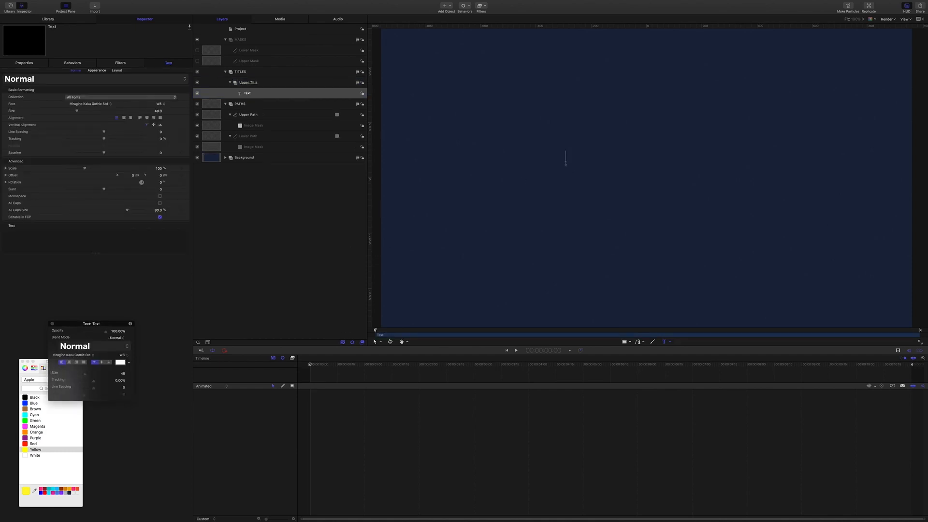
pyautogui.write('TITLE LINE')
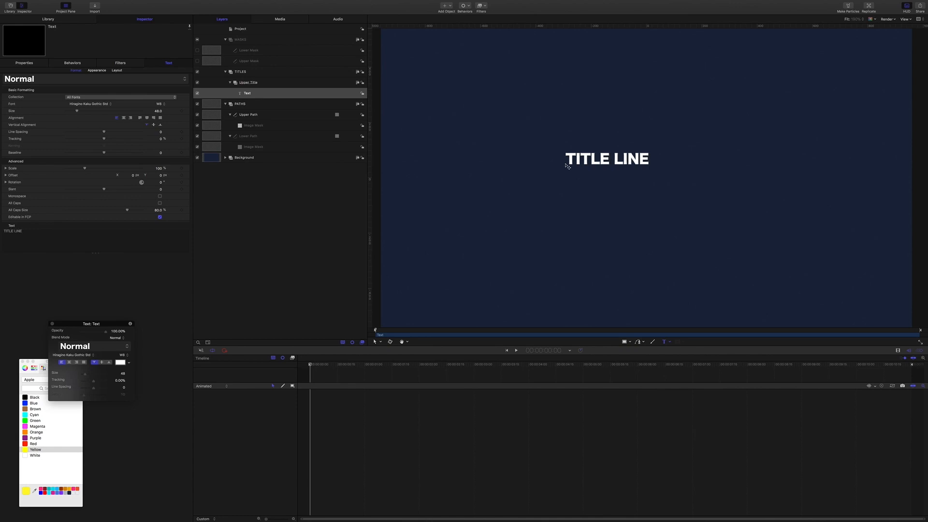
pyautogui.press('Escape')
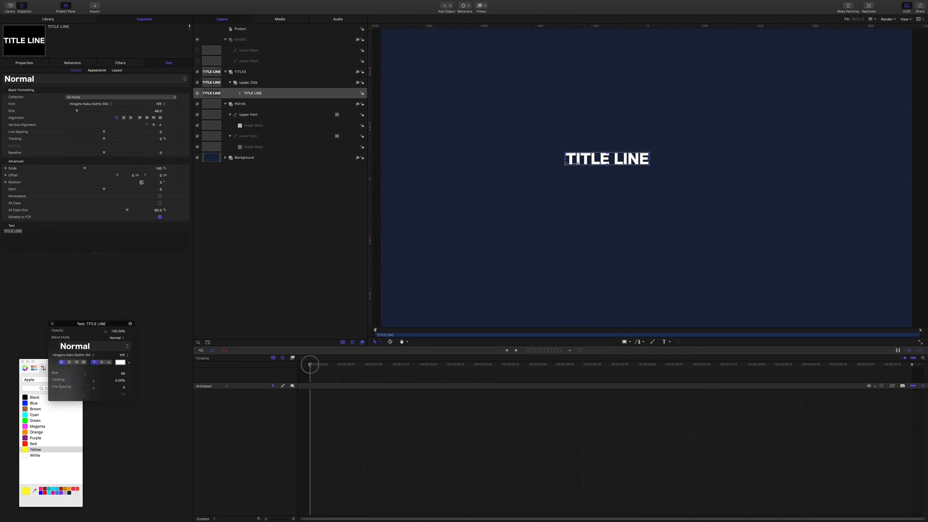
# Step: Color the TITLE LINE text with the dark blue sampled from the background, and scrub to 1:12 to check it against the white paths
pyautogui.click(312, 366)
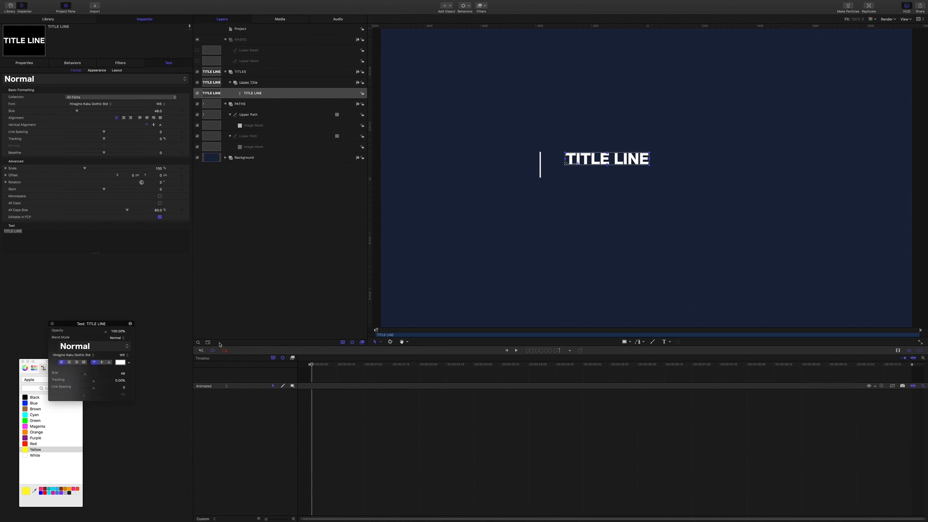
pyautogui.click(120, 363)
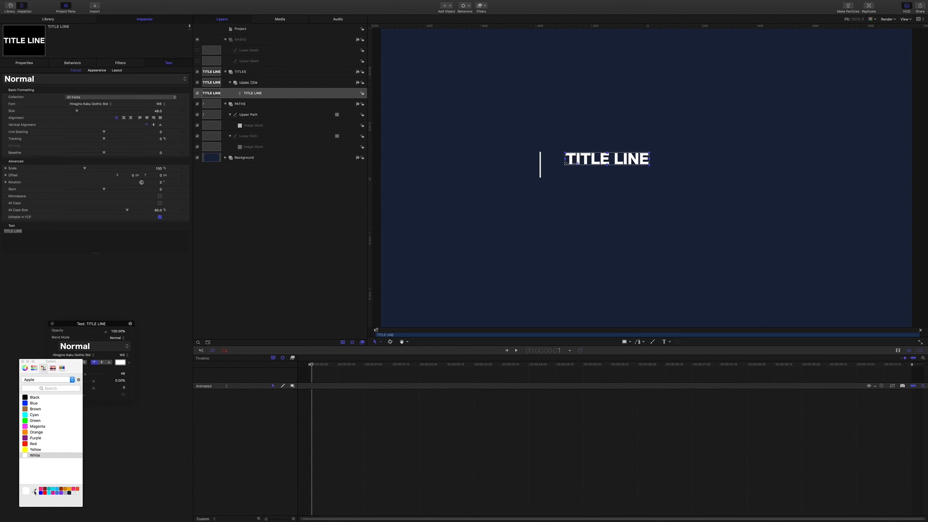
pyautogui.click(494, 182)
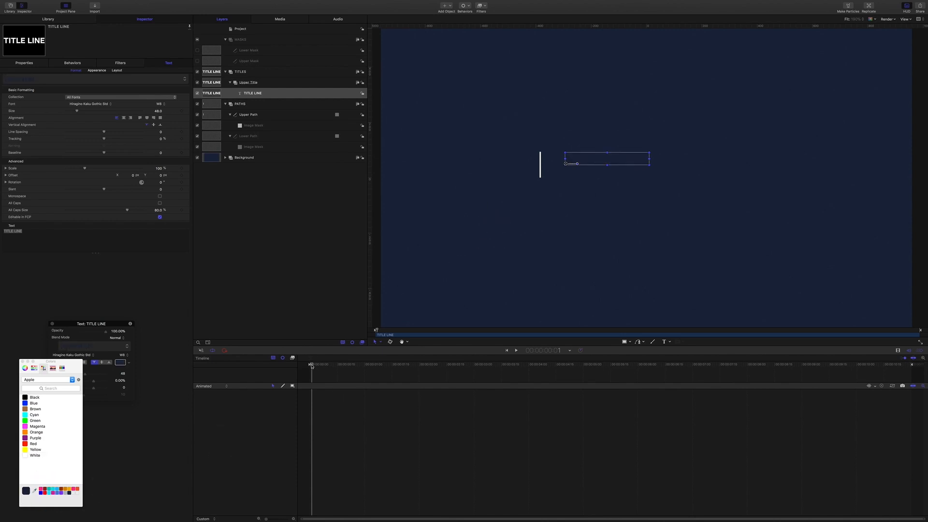
pyautogui.moveTo(312, 366); pyautogui.dragTo(387, 373)
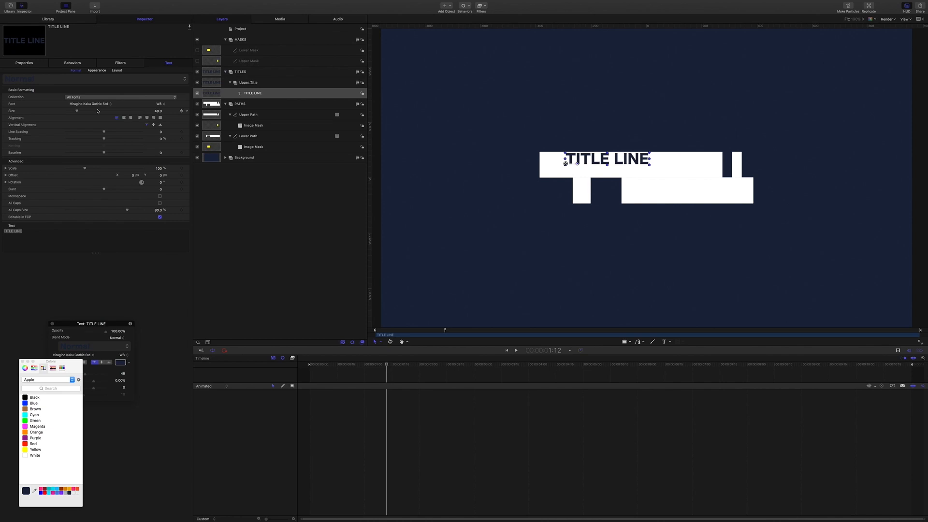
# Step: Set the TITLE LINE text's size to 60 and its tracking to 20%
pyautogui.click(157, 112)
pyautogui.write('60')
pyautogui.press('Return')
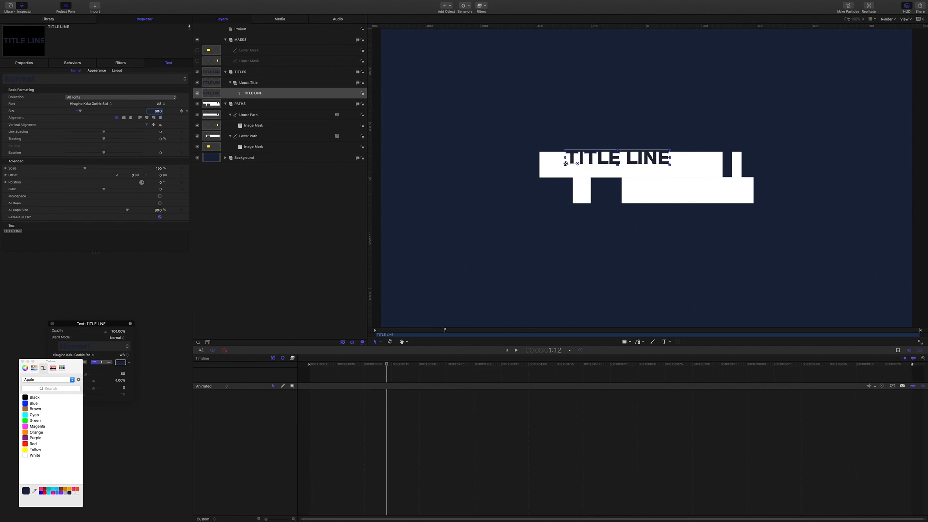
pyautogui.click(160, 140)
pyautogui.press('Return')
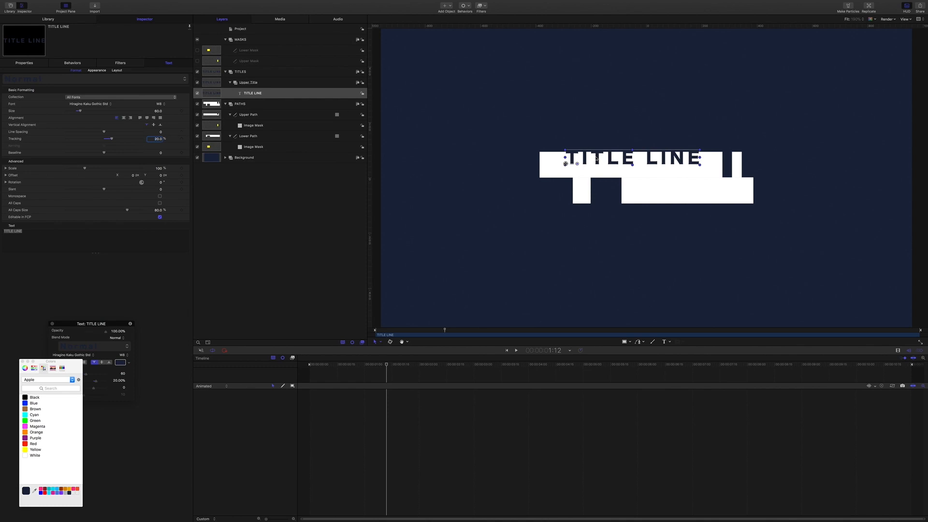
# Step: Center-align the TITLE LINE text and raise its anchor point to the vertical middle of the letters
pyautogui.click(124, 119)
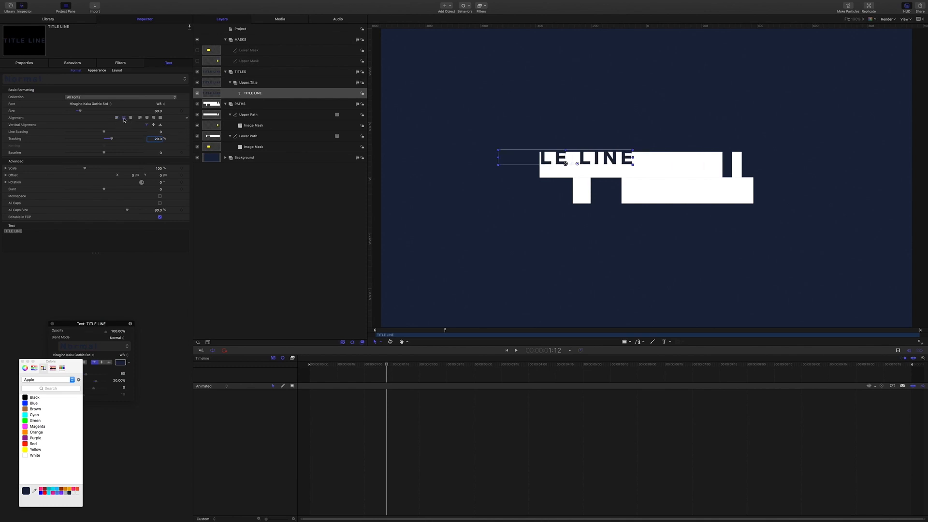
pyautogui.rightClick(563, 159)
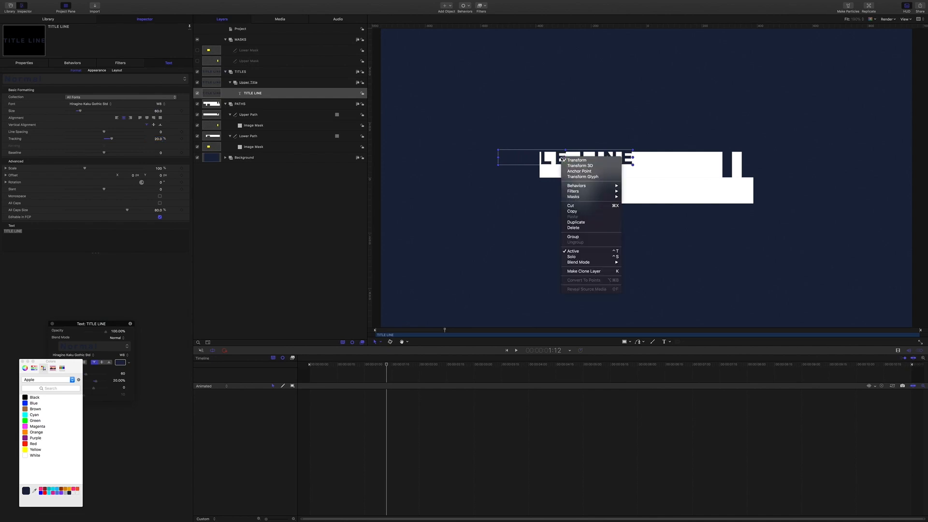
pyautogui.click(574, 171)
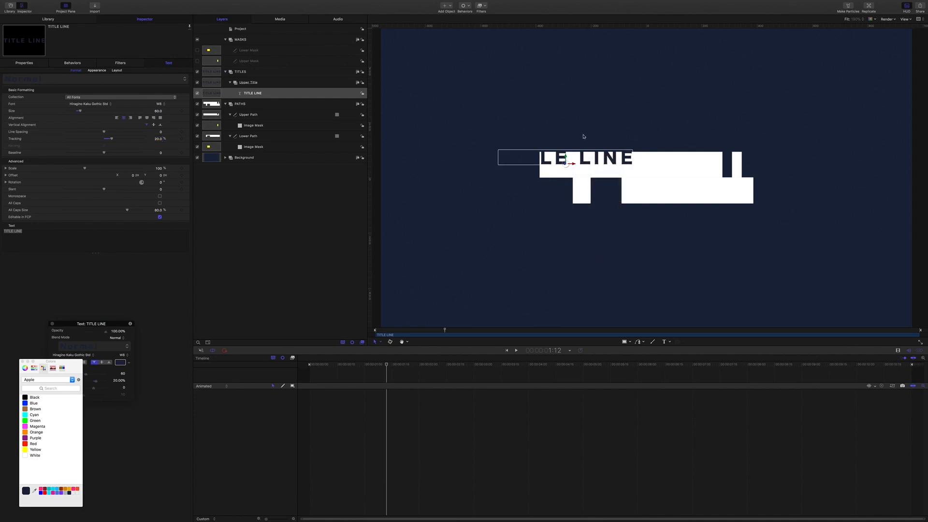
pyautogui.moveTo(565, 159); pyautogui.dragTo(565, 150)
# Step: Reset the TITLE LINE text's Position parameter
pyautogui.click(24, 62)
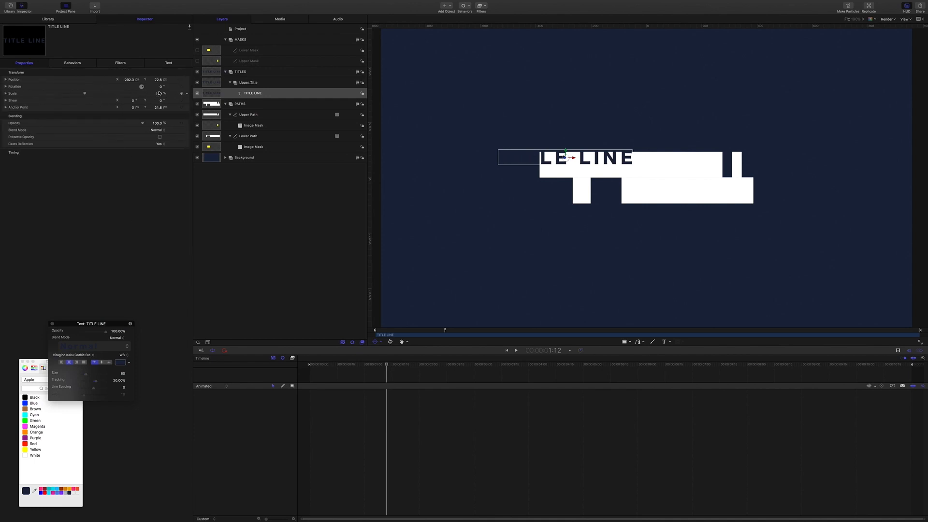
pyautogui.click(187, 80)
pyautogui.click(203, 84)
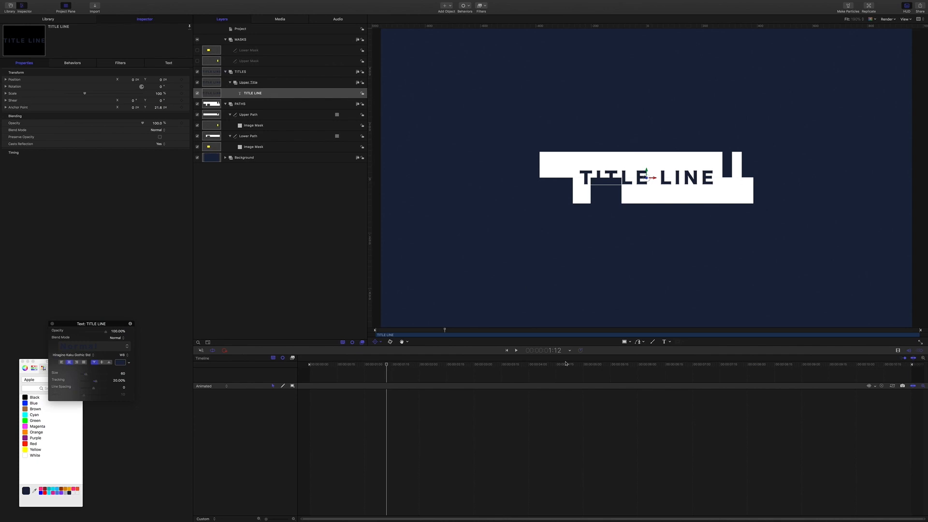
# Step: Move the playhead to 1:00 and set the TITLE LINE layer's In point there
pyautogui.click(556, 350)
pyautogui.write('1')
pyautogui.write('00')
pyautogui.press('Return')
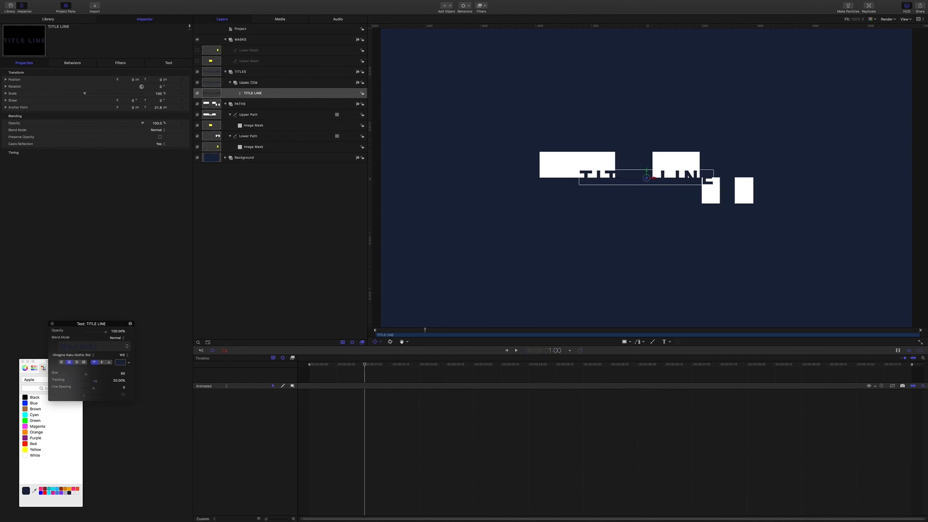
pyautogui.press('i')
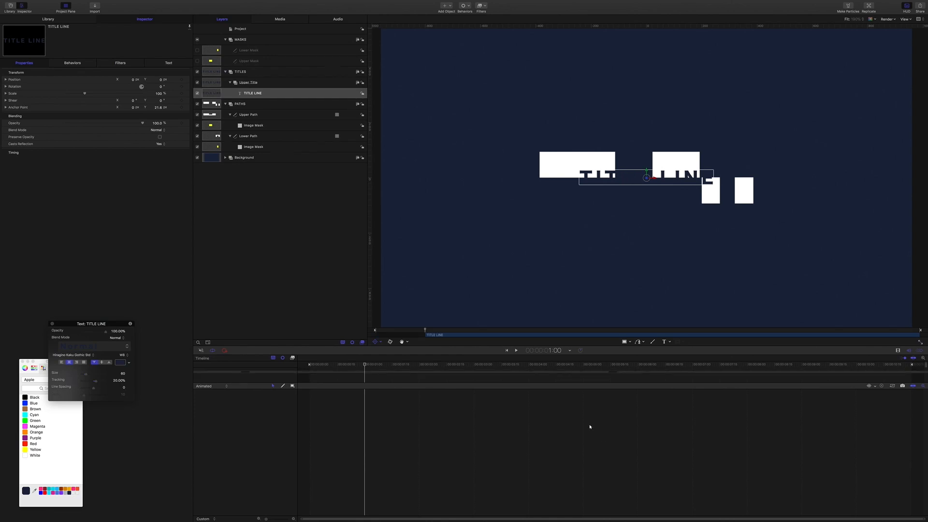
# Step: Enlarge the timeline's track area above the Keyframe Editor and move the playhead to 2:20
pyautogui.moveTo(543, 385); pyautogui.dragTo(578, 465)
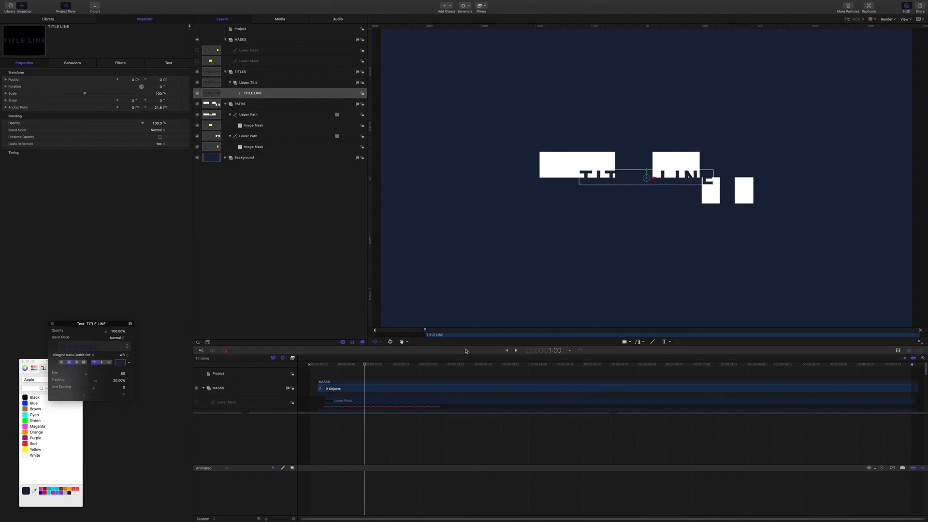
pyautogui.click(552, 352)
pyautogui.write('220')
pyautogui.press('Return')
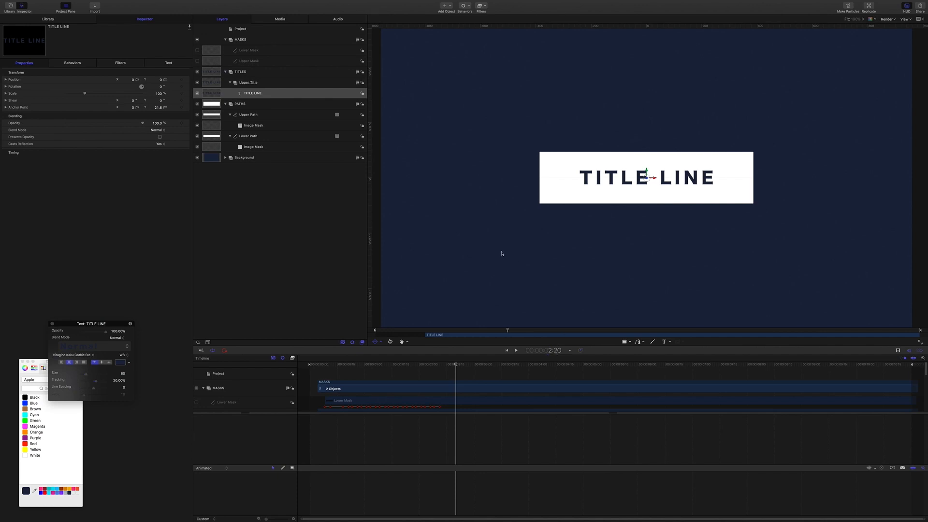
# Step: Set the TITLE LINE text's position to X -12 px and Y 45 px, and expand Position into its separate axes
pyautogui.doubleClick(161, 81)
pyautogui.write('45')
pyautogui.press('Return')
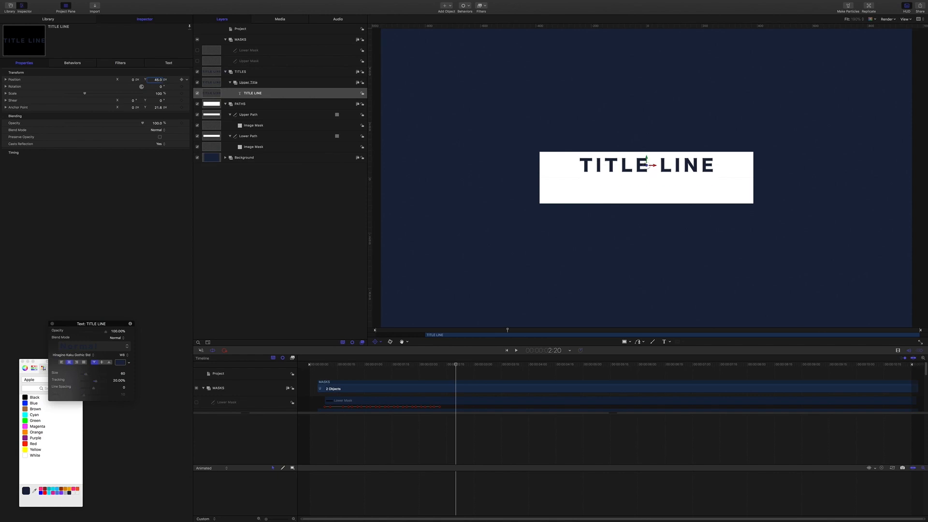
pyautogui.doubleClick(132, 80)
pyautogui.press('Return')
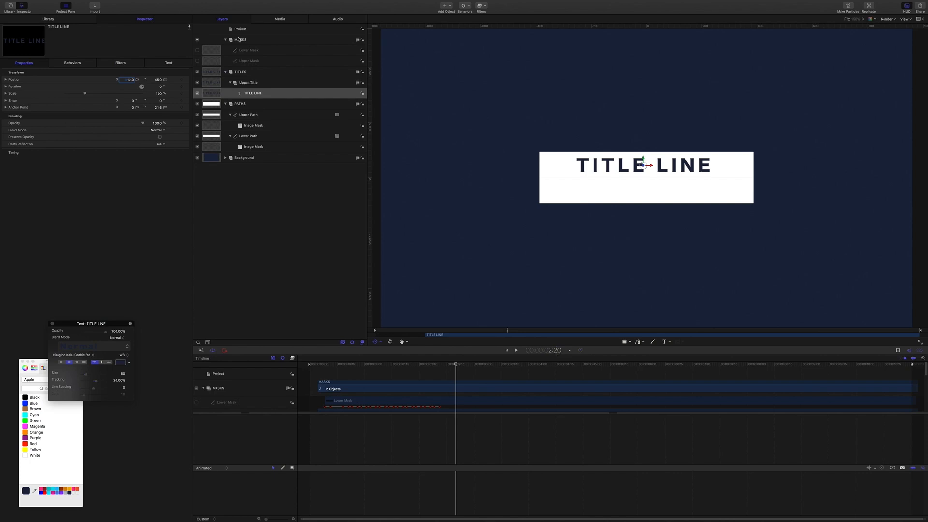
pyautogui.click(5, 79)
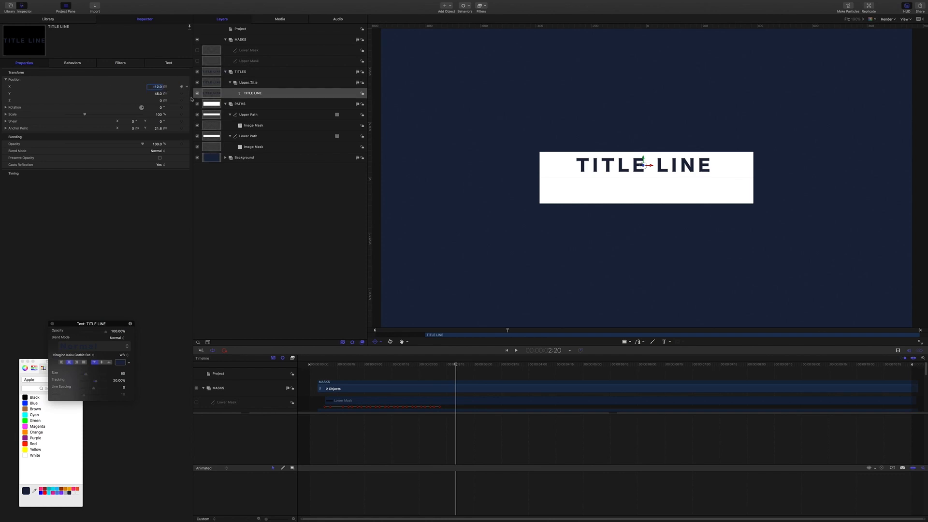
# Step: Move the playhead to 1:00 and keyframe the TITLE LINE text's X position at 390 px
pyautogui.click(556, 350)
pyautogui.press('BackSpace')
pyautogui.write('100')
pyautogui.press('Return')
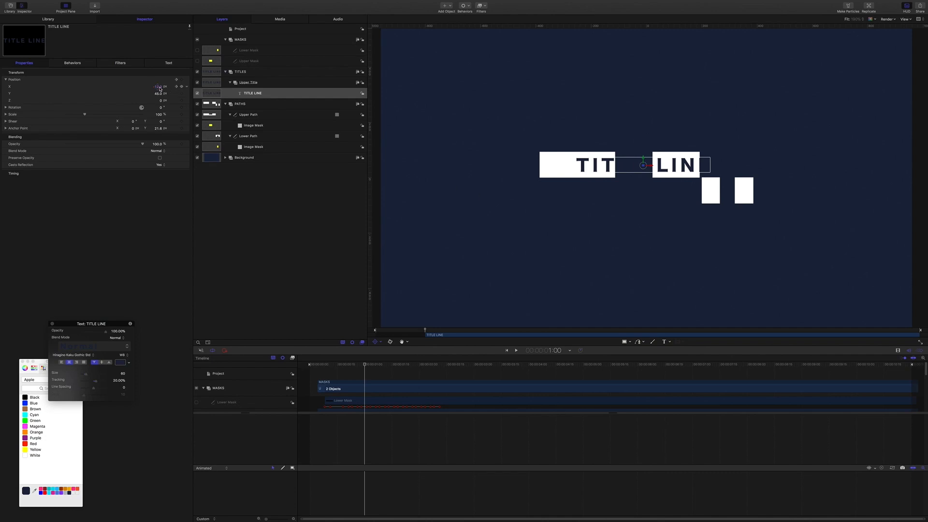
pyautogui.write('090')
pyautogui.press('Return')
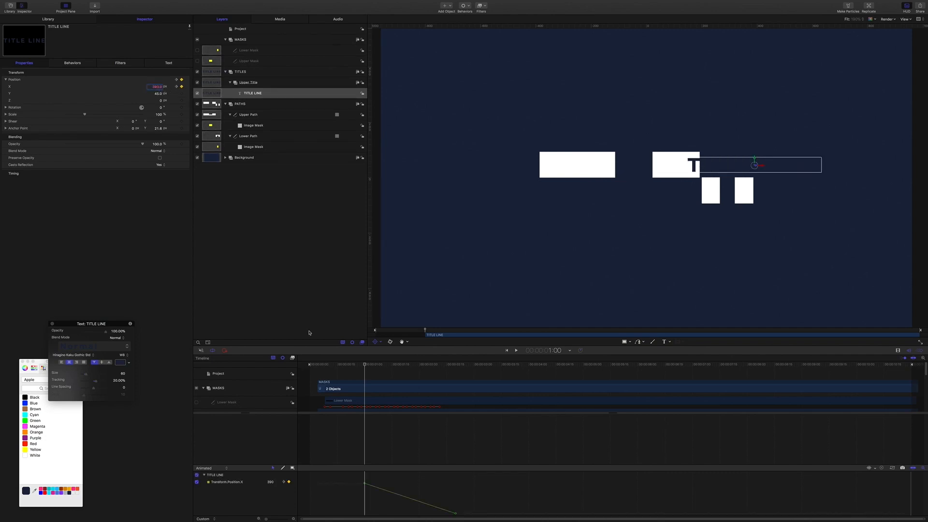
# Step: Scrub the playhead to 2:11, hide the timeline tracks and enlarge the Keyframe Editor
pyautogui.moveTo(365, 366); pyautogui.dragTo(439, 372)
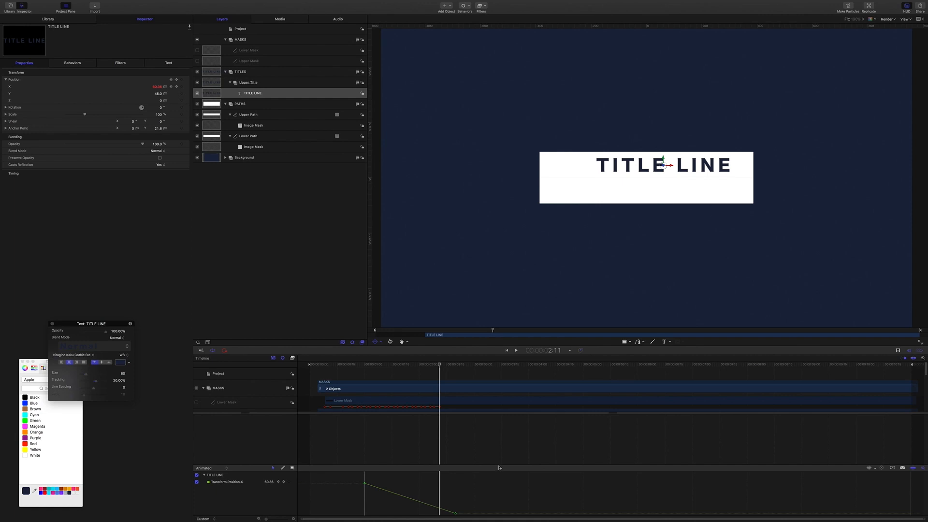
pyautogui.press('super+7')
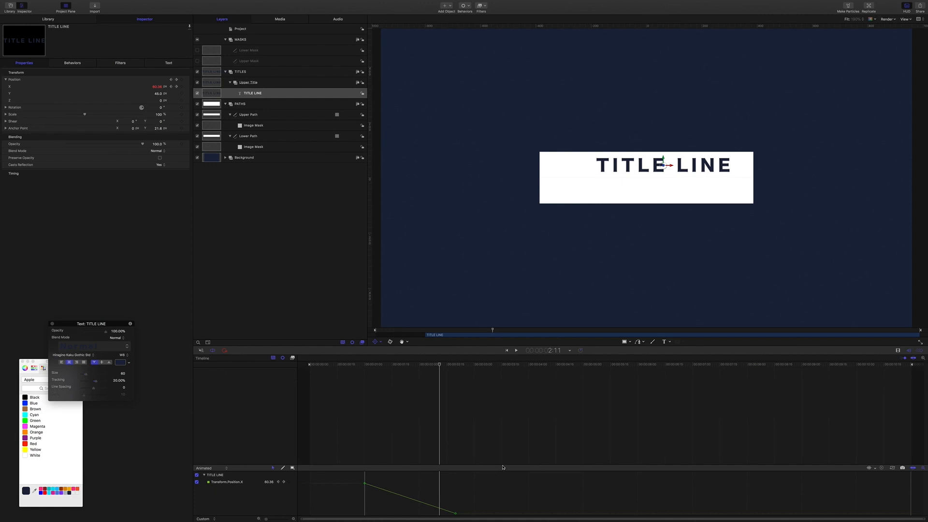
pyautogui.moveTo(502, 468); pyautogui.dragTo(501, 389)
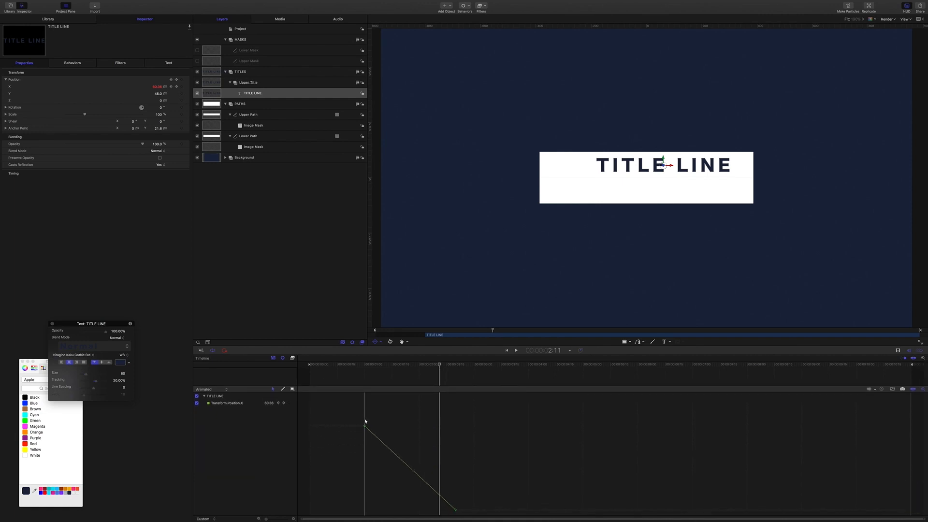
# Step: Select both Position X keyframes and adjust their Bezier handles so the curve drops steeply from 1:00 and flattens into 2:20
pyautogui.moveTo(348, 409); pyautogui.dragTo(491, 521)
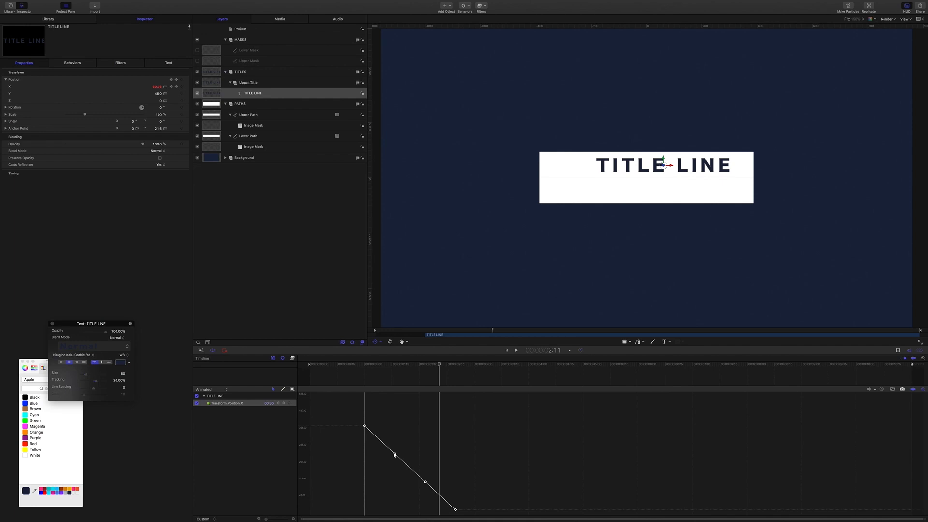
pyautogui.rightClick(395, 455)
pyautogui.moveTo(458, 500); pyautogui.dragTo(443, 515)
pyautogui.rightClick(426, 484)
pyautogui.moveTo(357, 420)
pyautogui.mouseDown()
pyautogui.moveTo(376, 438)
pyautogui.moveTo(379, 467)
pyautogui.moveTo(358, 494)
pyautogui.mouseUp()
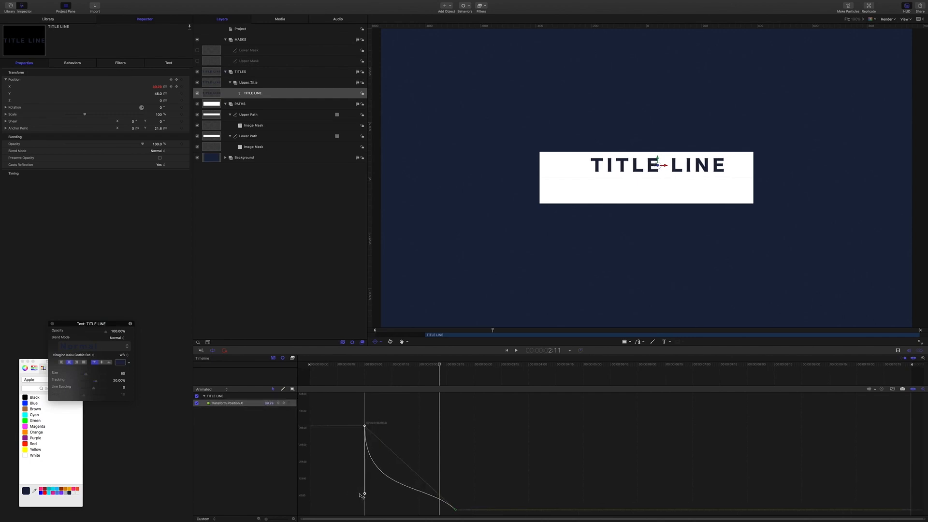
pyautogui.moveTo(478, 496); pyautogui.dragTo(436, 518)
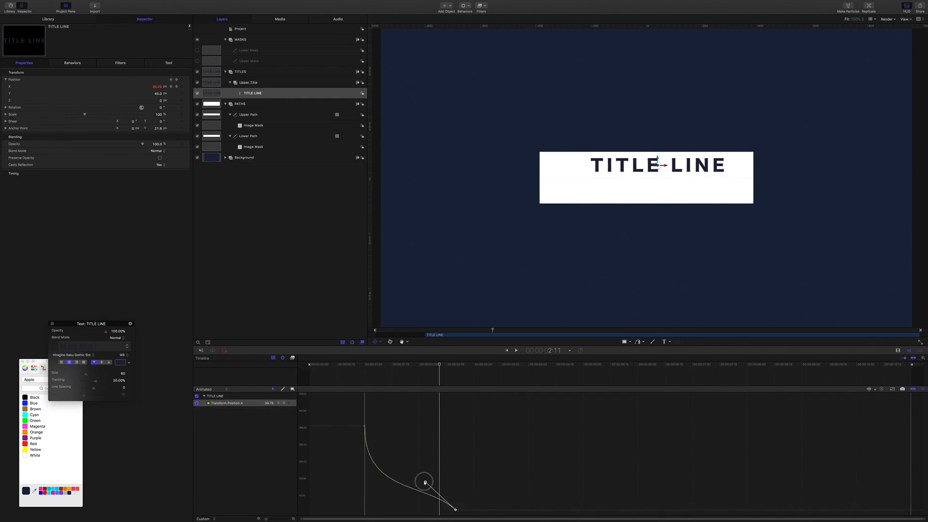
pyautogui.moveTo(426, 482); pyautogui.dragTo(405, 508)
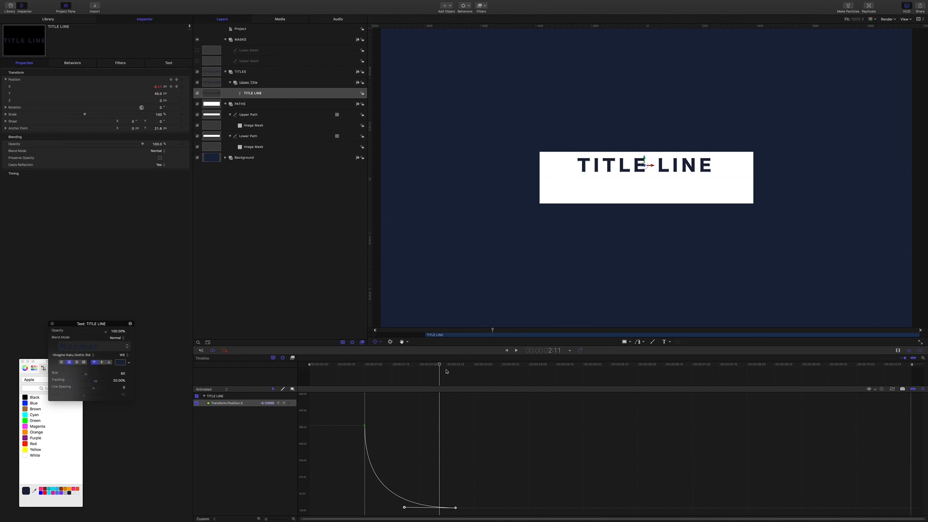
# Step: Play back the title's slide-in from before 1:00 to review the eased motion
pyautogui.moveTo(439, 365); pyautogui.dragTo(350, 365)
pyautogui.press('space')
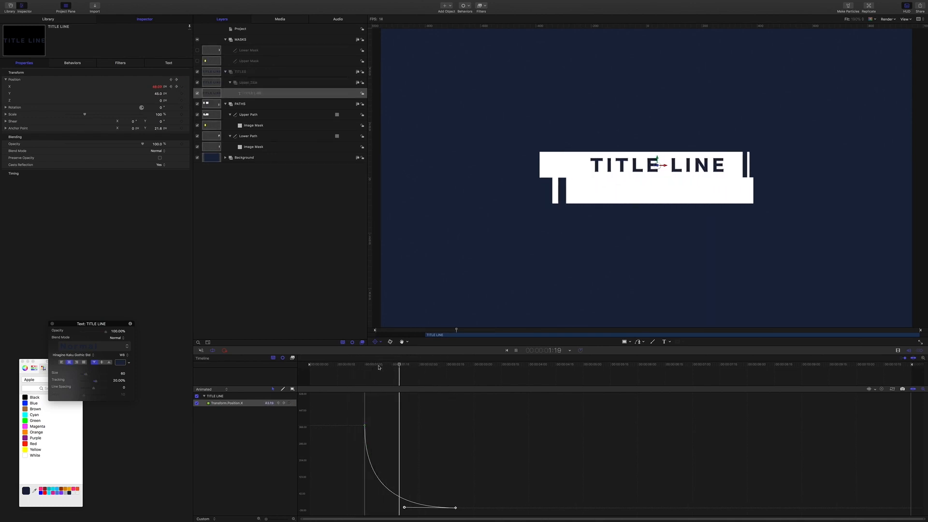
pyautogui.press('space')
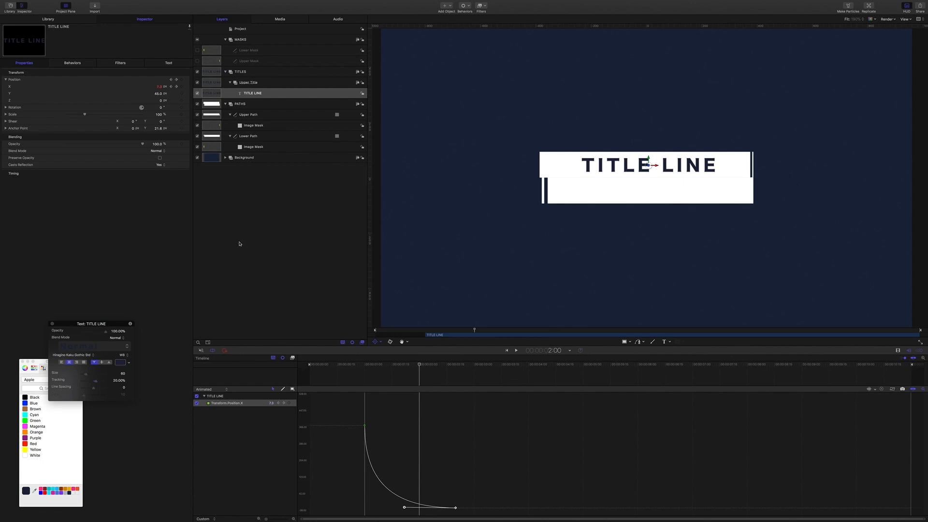
# Step: Duplicate the Upper Mask shape within the MASKS group and make the copy visible
pyautogui.click(277, 195)
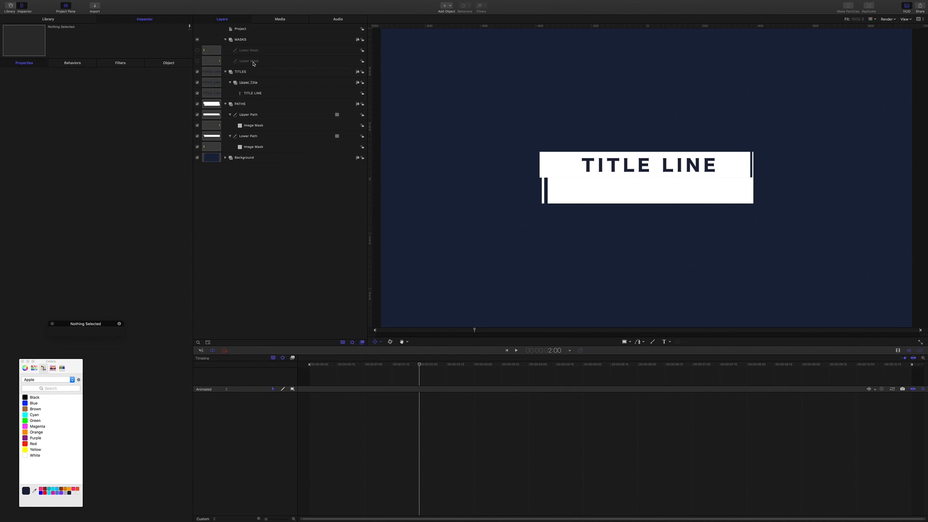
pyautogui.click(253, 63)
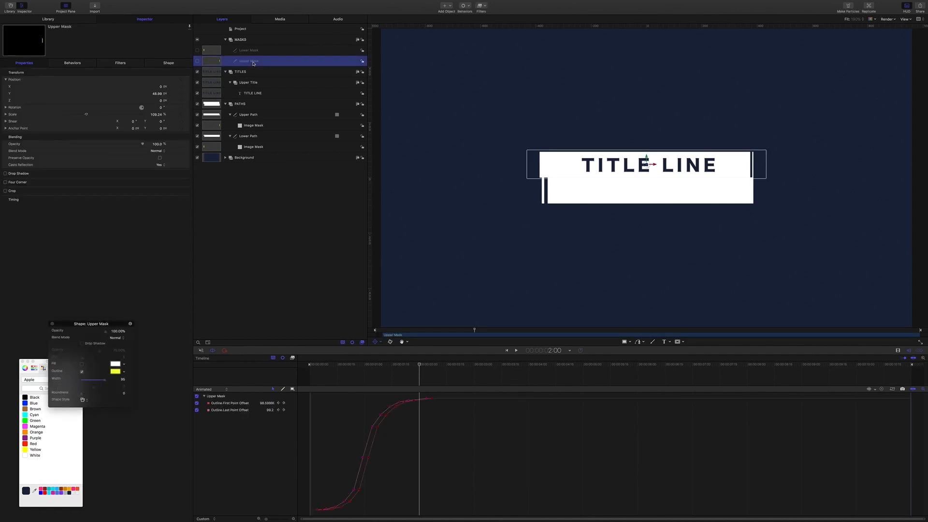
pyautogui.click(198, 62)
pyautogui.click(198, 63)
pyautogui.rightClick(246, 62)
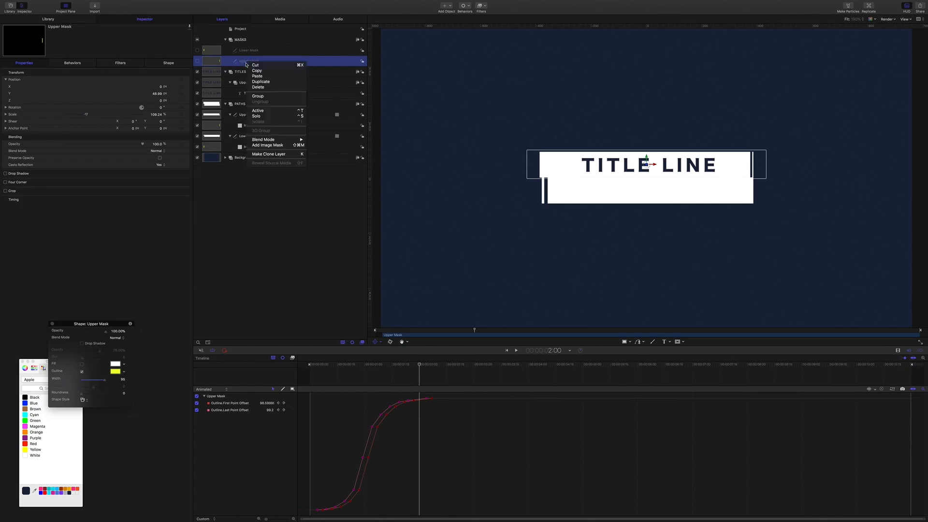
pyautogui.click(261, 81)
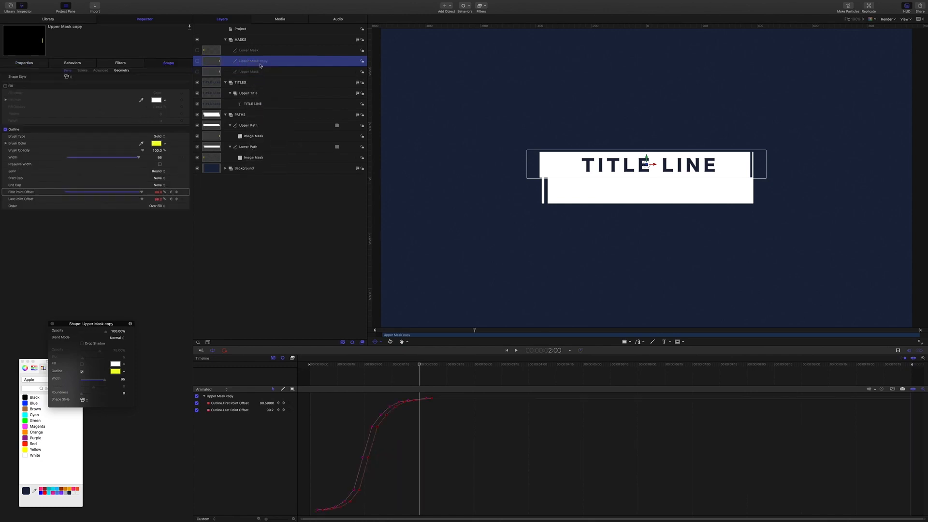
pyautogui.click(196, 62)
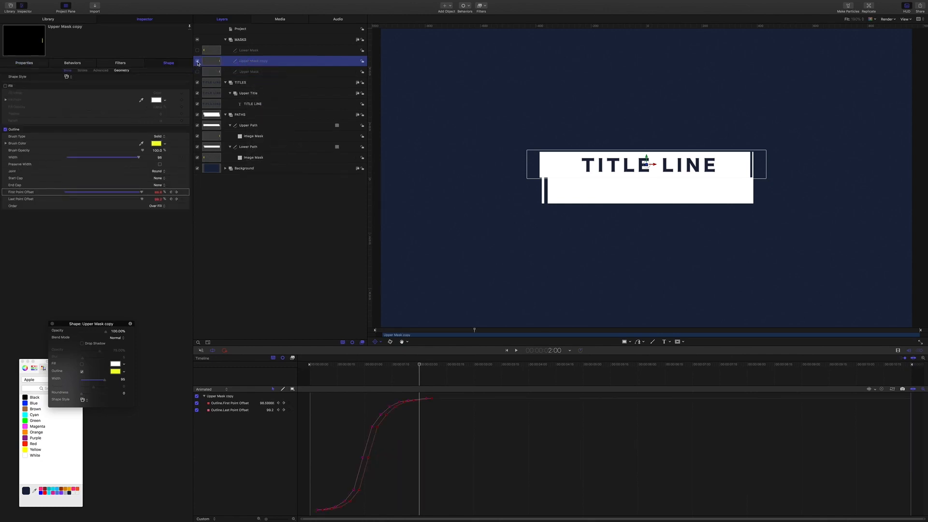
# Step: Rename the copied mask as Upper Title Mask
pyautogui.doubleClick(256, 62)
pyautogui.moveTo(249, 62); pyautogui.dragTo(295, 61)
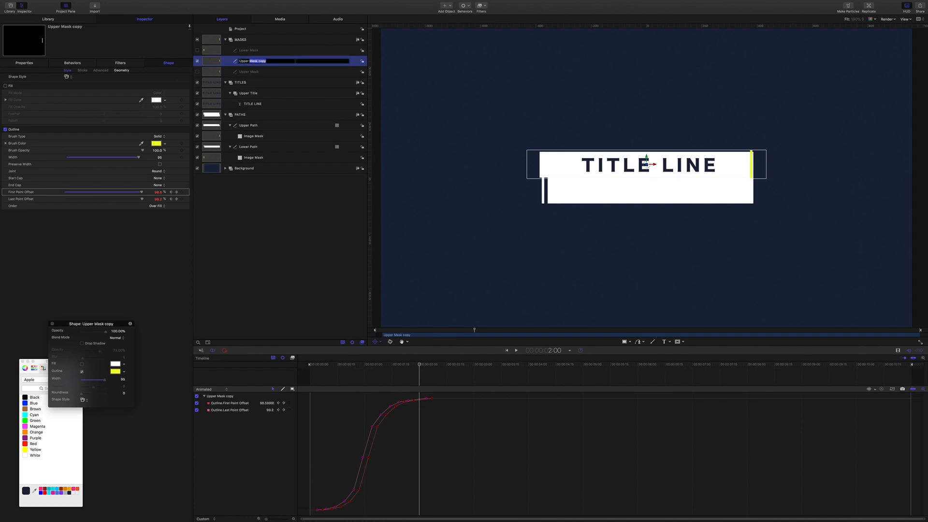
pyautogui.write('Title')
pyautogui.press('Return')
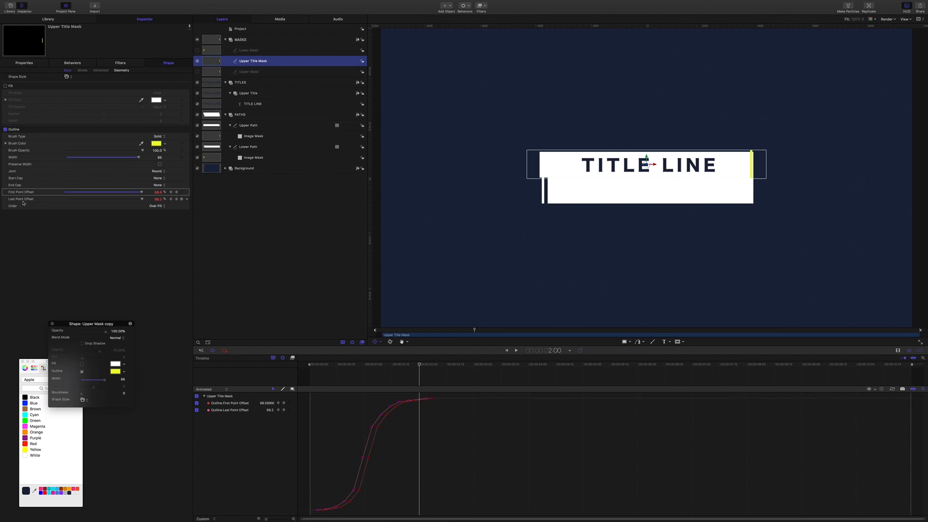
# Step: Reset the Upper Title Mask's Last Point Offset parameter and move the playhead to 1:08
pyautogui.click(187, 199)
pyautogui.click(244, 222)
pyautogui.moveTo(418, 364); pyautogui.dragTo(380, 365)
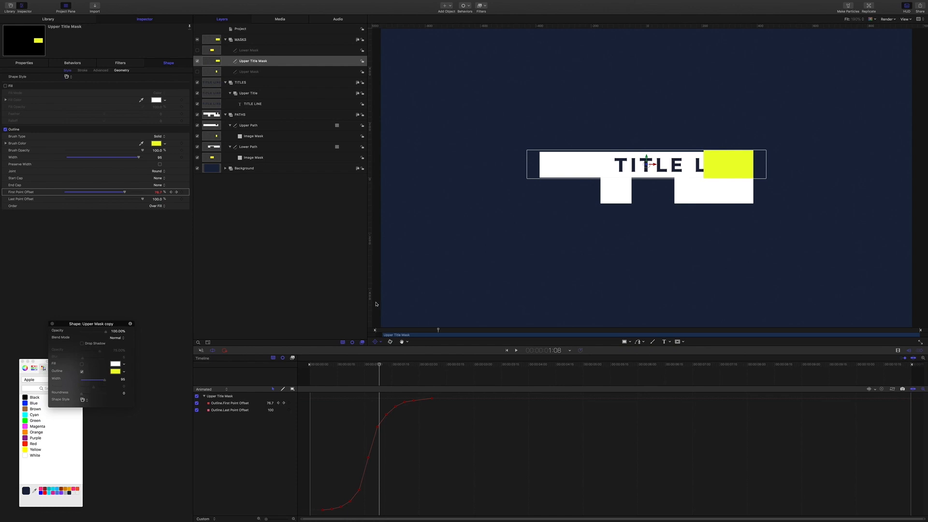
# Step: Add an image mask to the TITLE LINE text layer
pyautogui.click(252, 93)
pyautogui.click(256, 104)
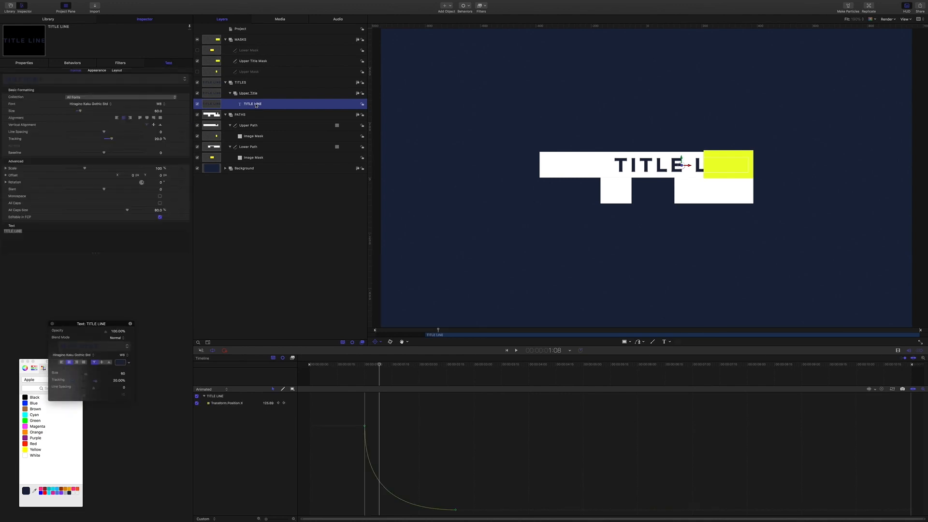
pyautogui.rightClick(256, 105)
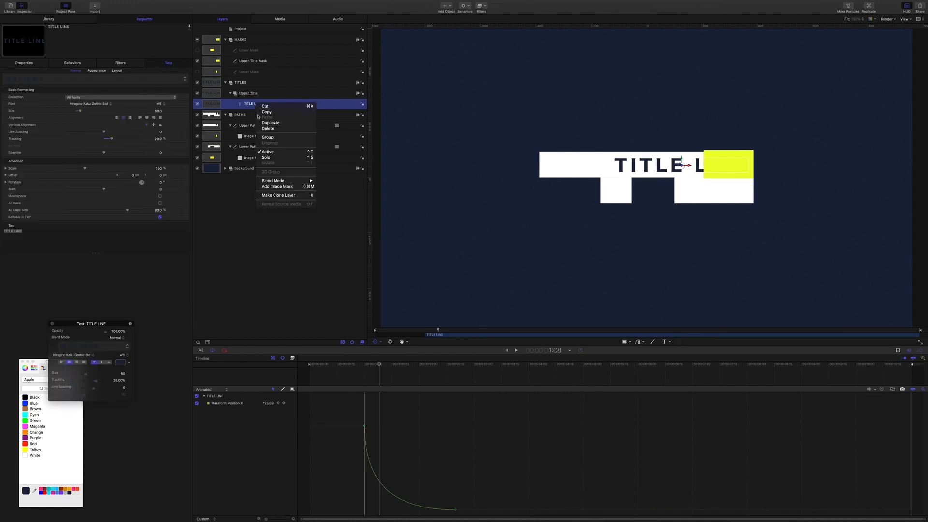
pyautogui.click(285, 187)
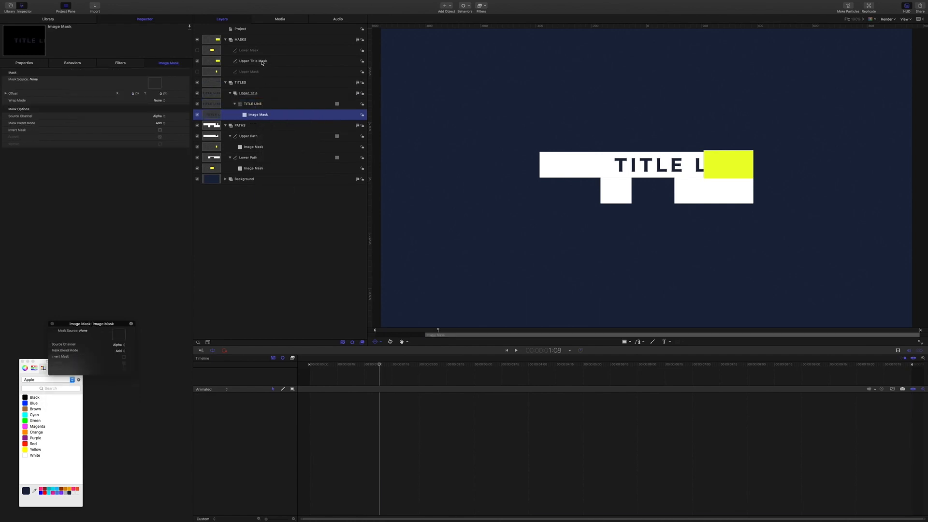
# Step: Use Upper Title Mask as the image mask's source and set its Mask Blend Mode to Subtract
pyautogui.moveTo(261, 63); pyautogui.dragTo(156, 84)
pyautogui.click(165, 123)
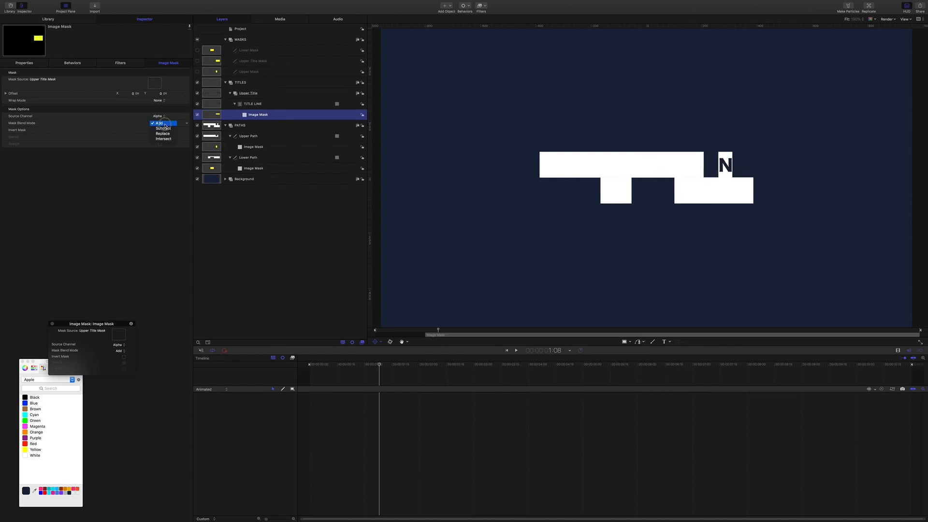
pyautogui.click(162, 128)
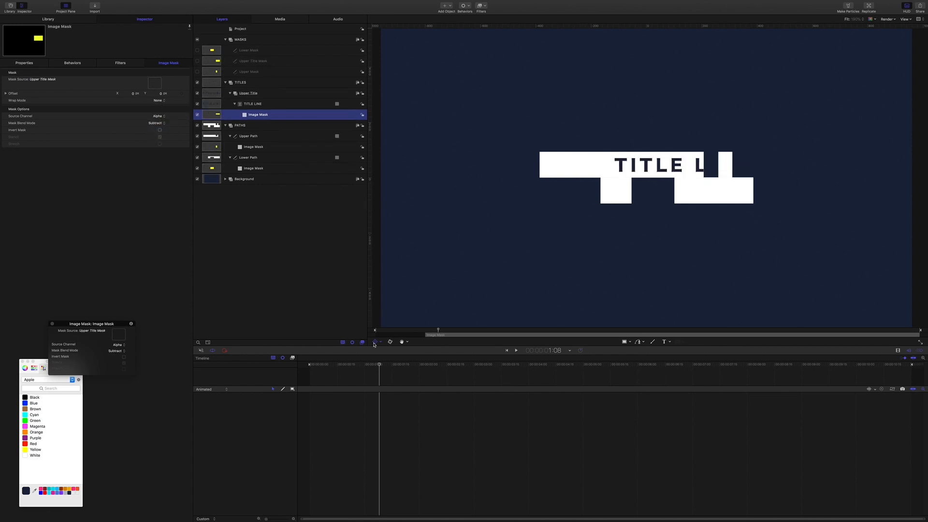
# Step: Play back the animation from before the title appears to check the masked reveal
pyautogui.moveTo(380, 366); pyautogui.dragTo(331, 366)
pyautogui.press('space')
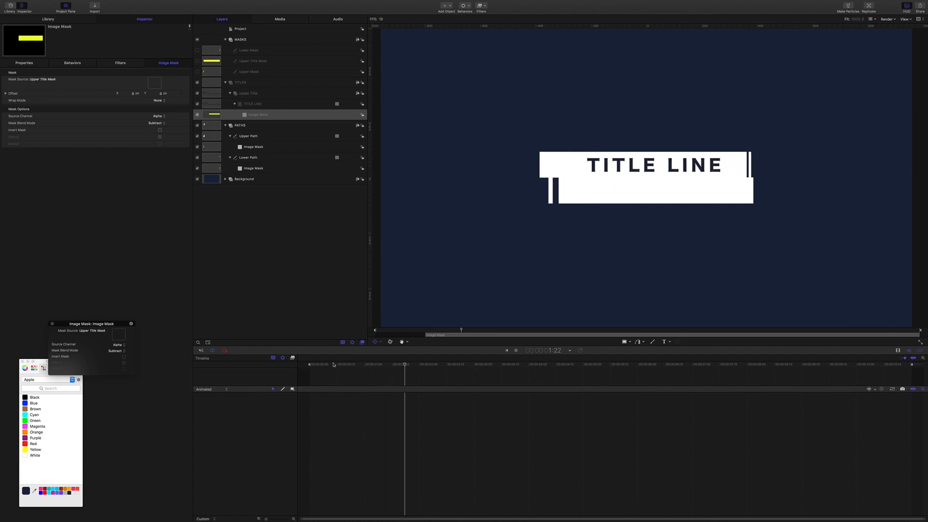
pyautogui.press('space')
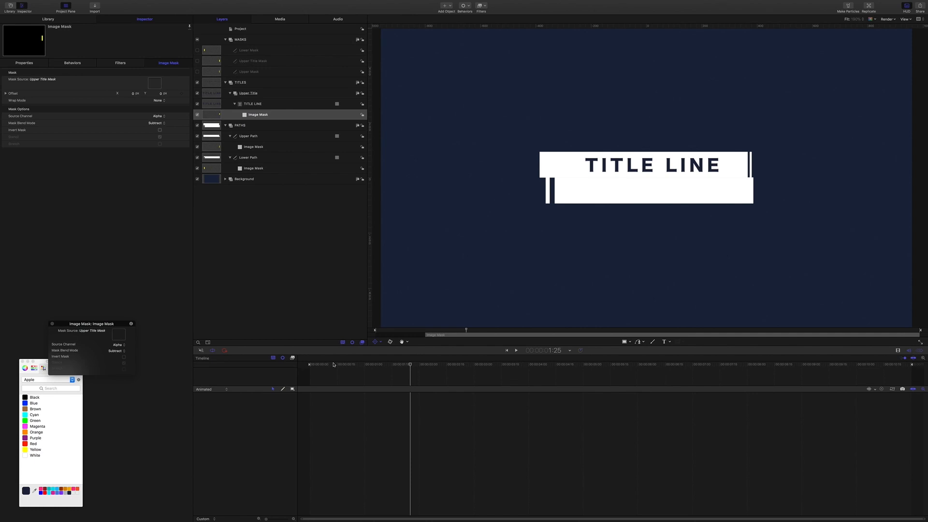
# Step: Create a new group above Upper Title in the TITLES group and name it Lower Title
pyautogui.click(259, 104)
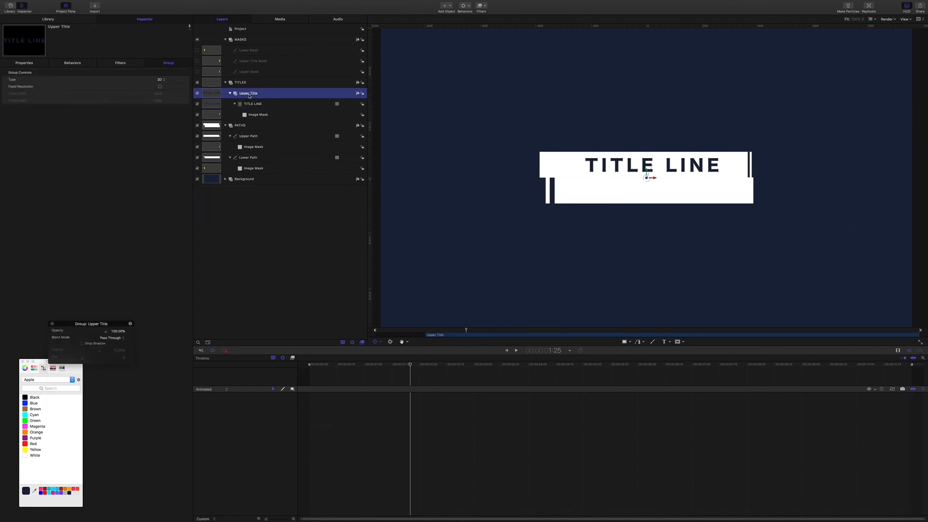
pyautogui.press('super+shift+n')
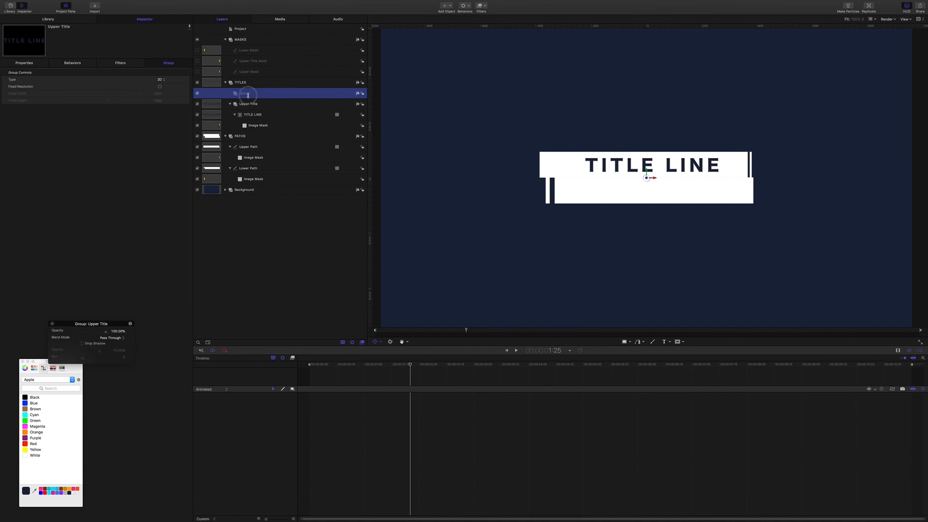
pyautogui.doubleClick(249, 94)
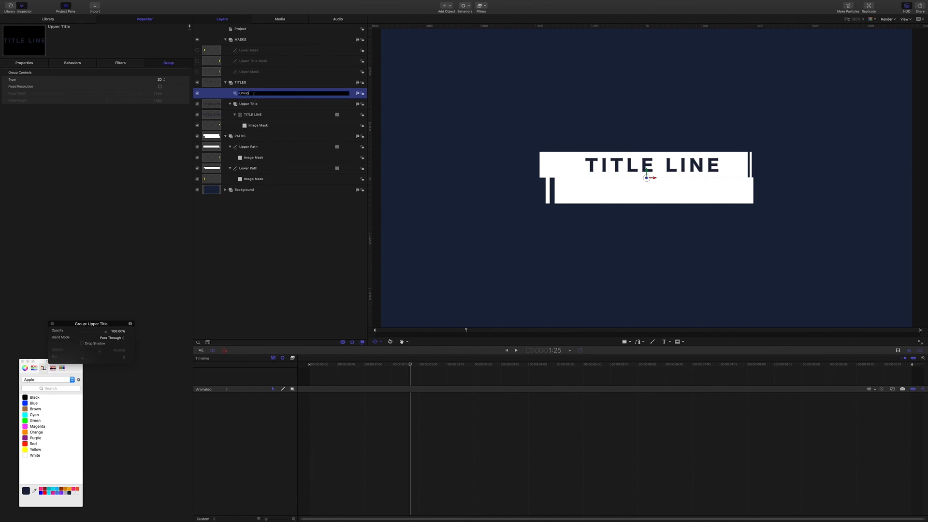
pyautogui.write('Lower Title')
pyautogui.press('Return')
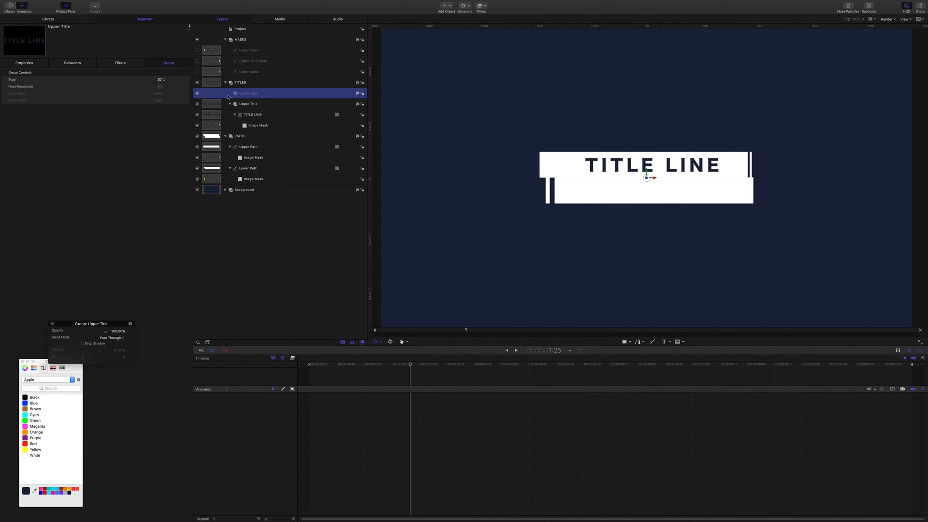
# Step: Duplicate the TITLE LINE text with its image mask and move the copy into the Lower Title group
pyautogui.click(252, 116)
pyautogui.rightClick(252, 116)
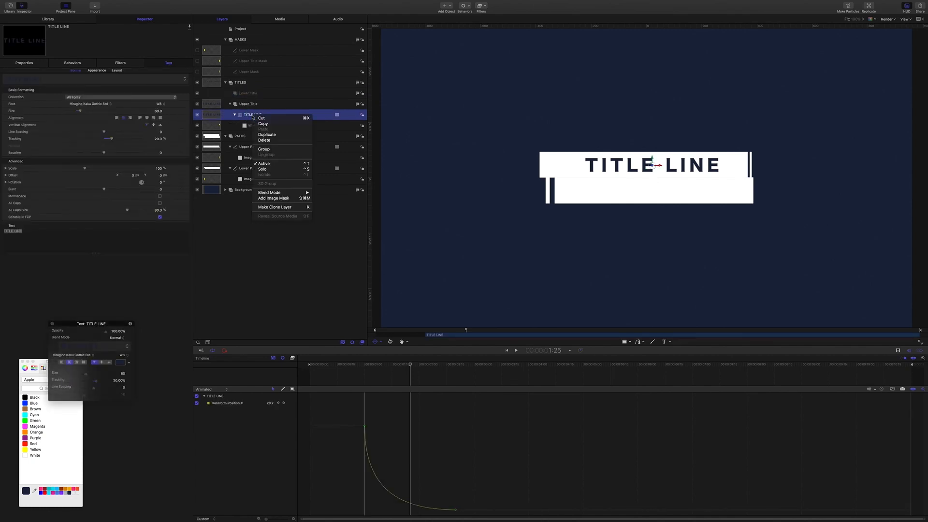
pyautogui.click(267, 135)
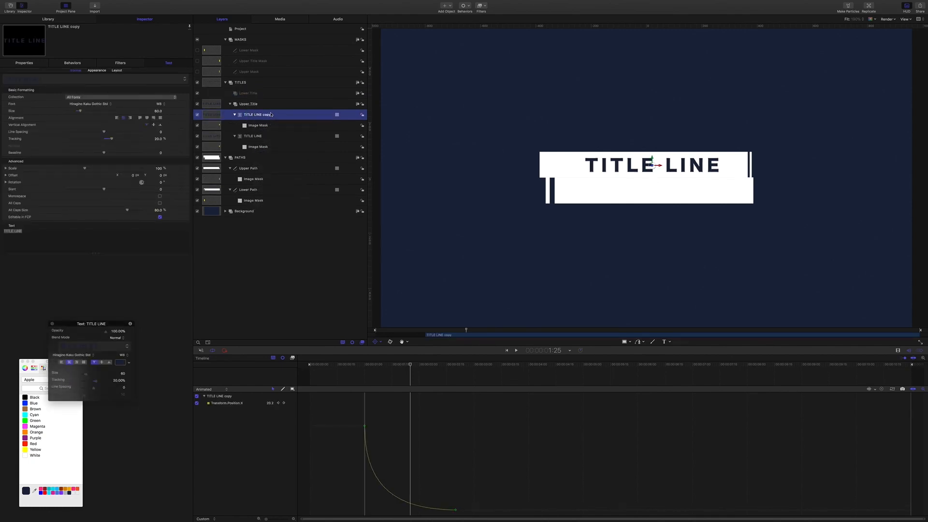
pyautogui.moveTo(259, 109); pyautogui.dragTo(253, 96)
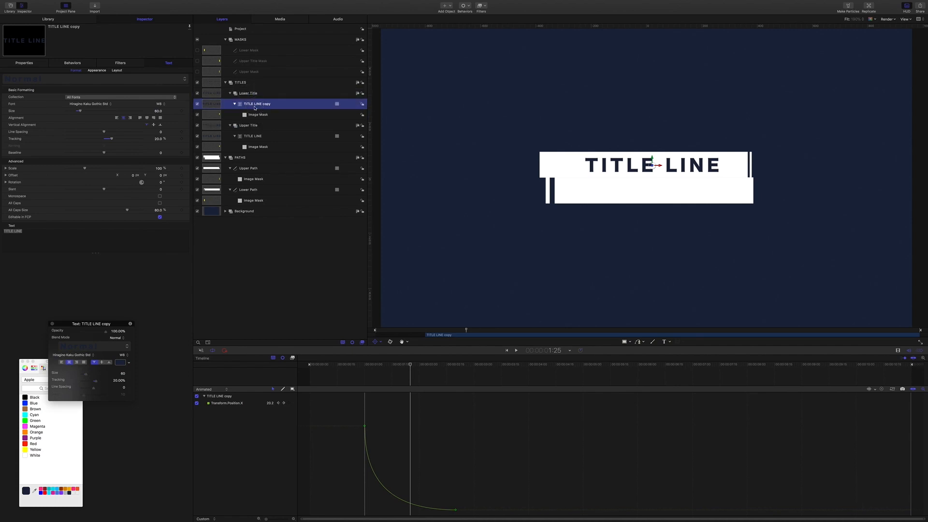
# Step: Rename the copied text layer as TITLE LINE lower and select its image mask
pyautogui.doubleClick(265, 104)
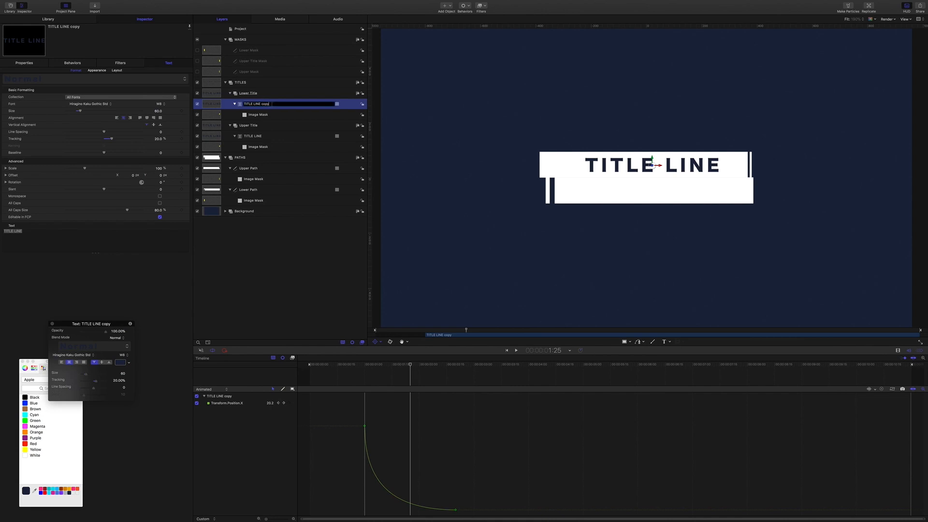
pyautogui.write('lower')
pyautogui.press('Return')
pyautogui.click(264, 115)
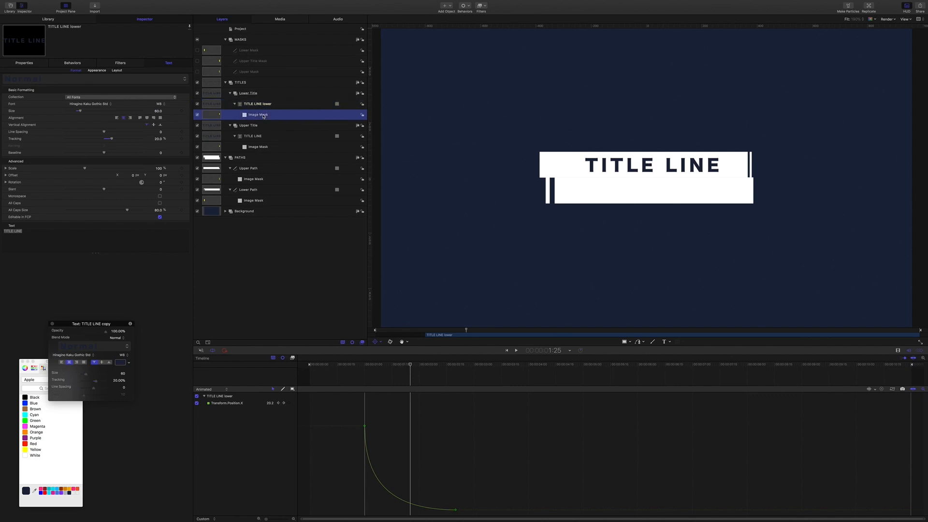
# Step: Delete the image mask from TITLE LINE lower and set the layer's in point to 1:10
pyautogui.press('Delete')
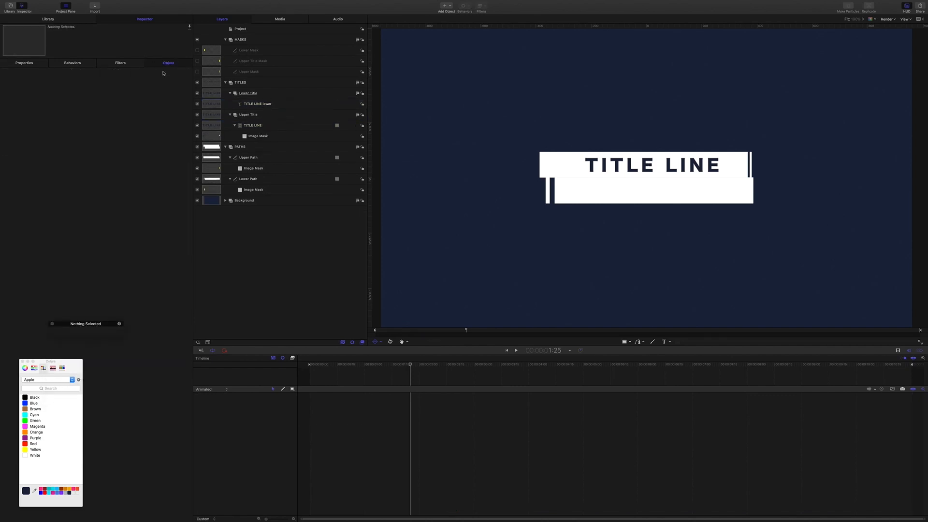
pyautogui.click(252, 106)
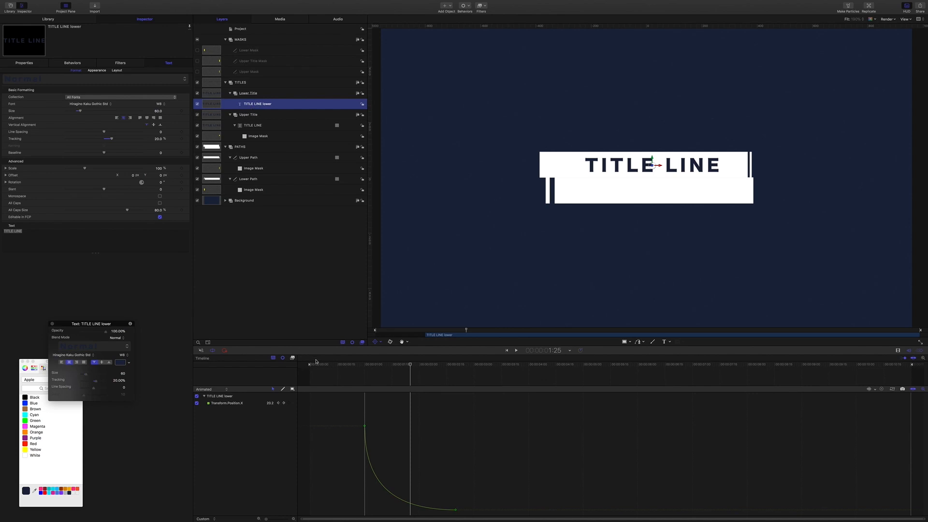
pyautogui.moveTo(410, 370); pyautogui.dragTo(384, 363)
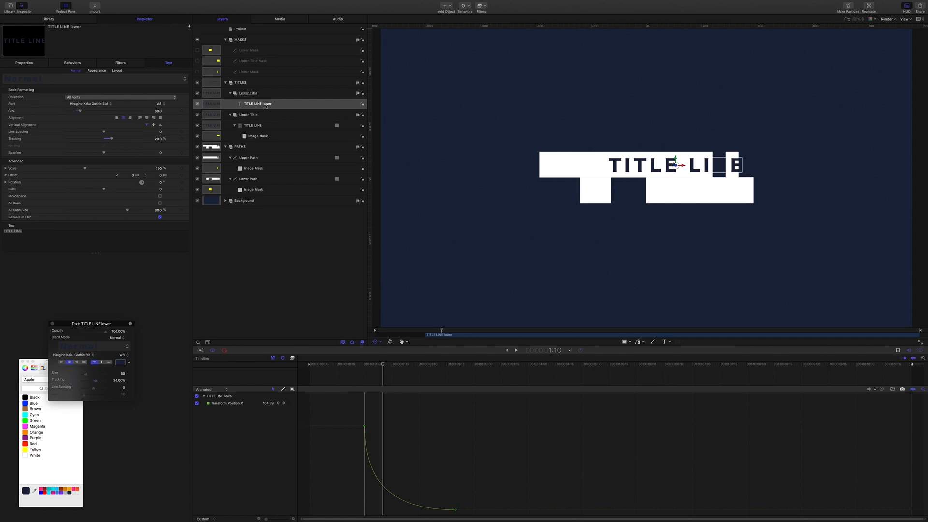
pyautogui.press('i')
# Step: Set the Y position of TITLE LINE lower to -45 px so it sits on the lower path
pyautogui.click(26, 64)
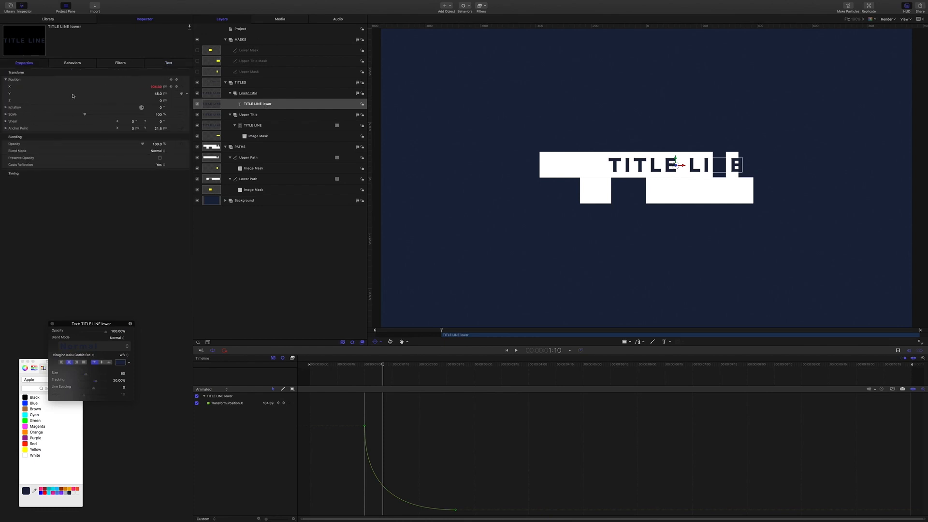
pyautogui.click(160, 94)
pyautogui.write('-45')
pyautogui.press('Return')
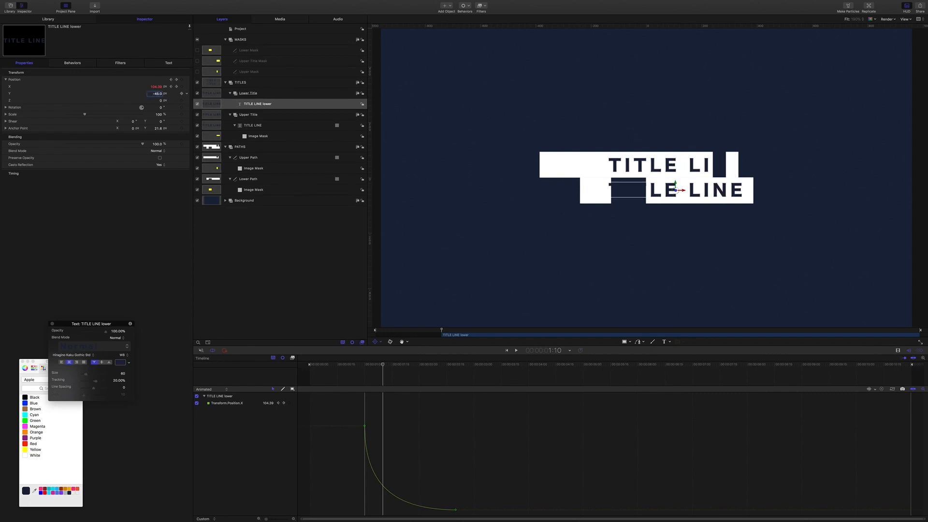
# Step: Go to 2:20 and reset the animated X position of TITLE LINE lower
pyautogui.click(552, 351)
pyautogui.write('2:20')
pyautogui.press('Return')
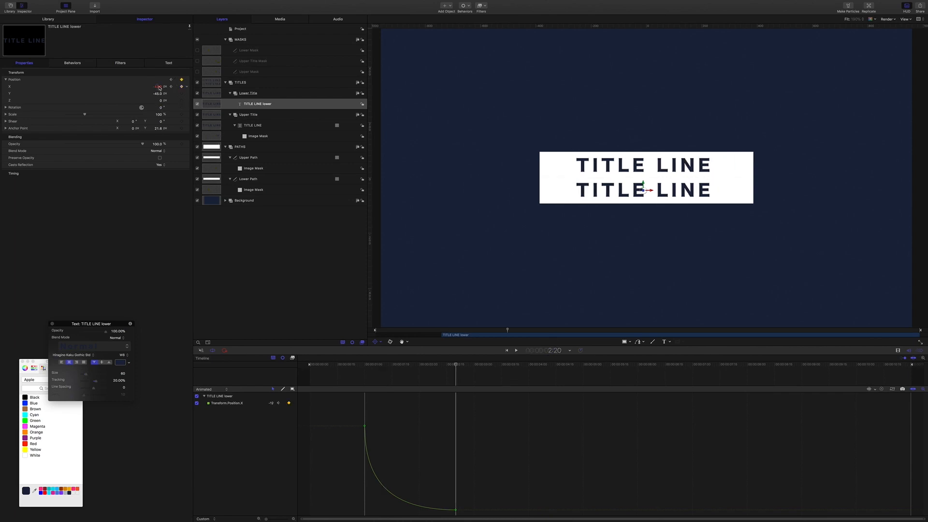
pyautogui.moveTo(159, 88); pyautogui.dragTo(155, 89)
pyautogui.click(188, 87)
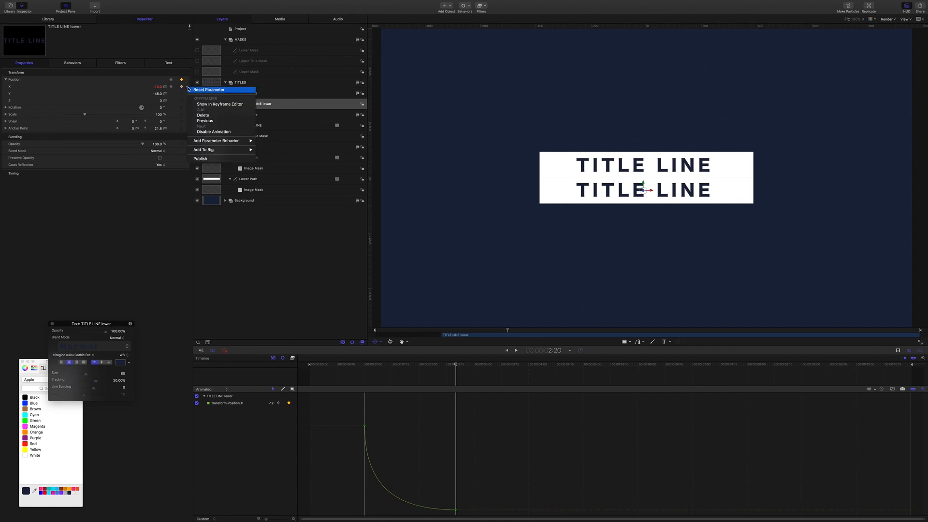
pyautogui.click(195, 90)
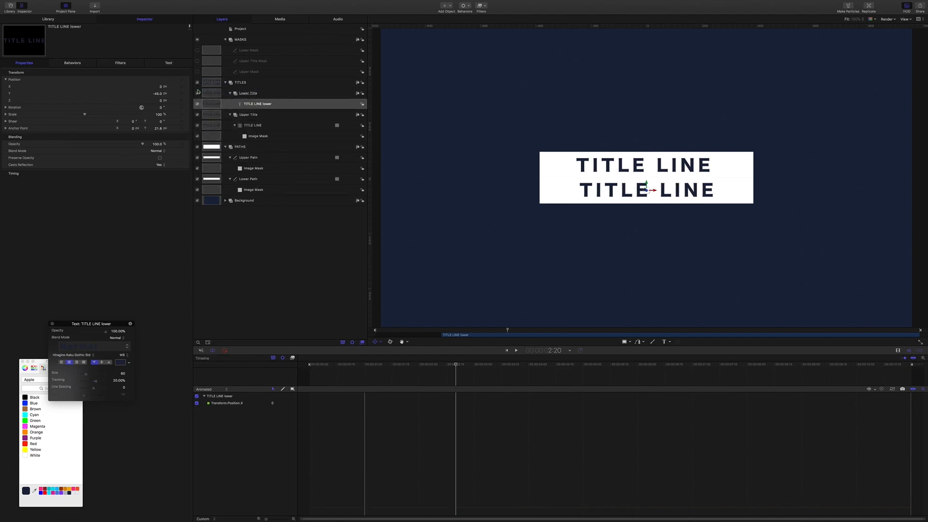
# Step: Keyframe the X position of TITLE LINE lower at -12 px at 2:20 and -500 px at 1:10
pyautogui.click(162, 87)
pyautogui.press('Return')
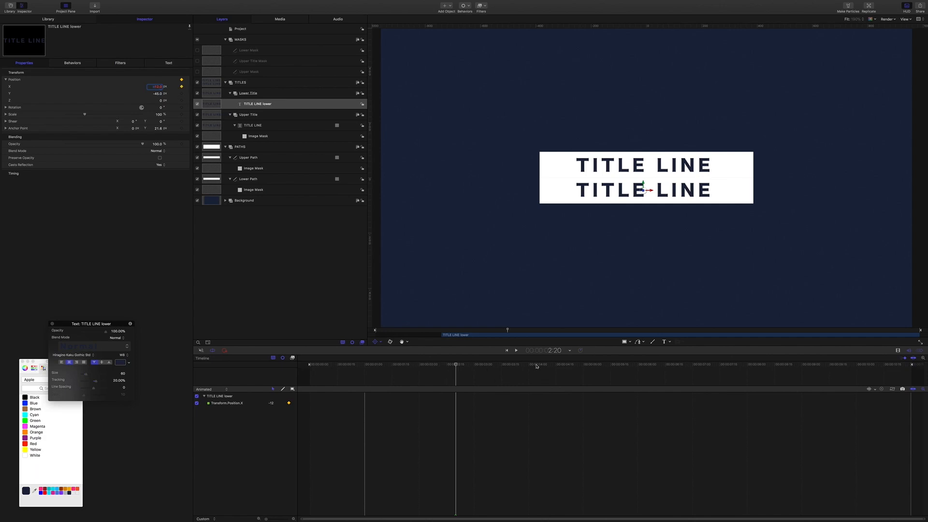
pyautogui.click(551, 353)
pyautogui.write('1:10')
pyautogui.press('Return')
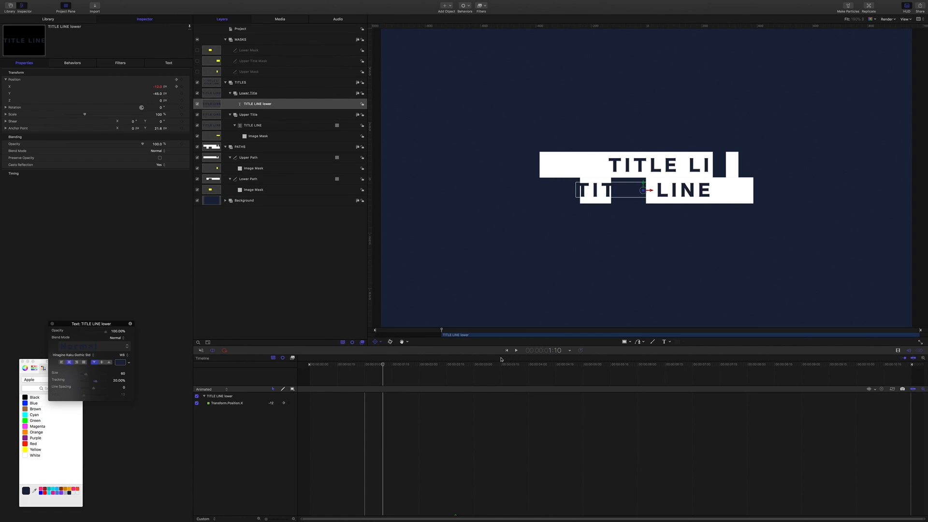
pyautogui.doubleClick(158, 87)
pyautogui.write('-500')
pyautogui.press('Return')
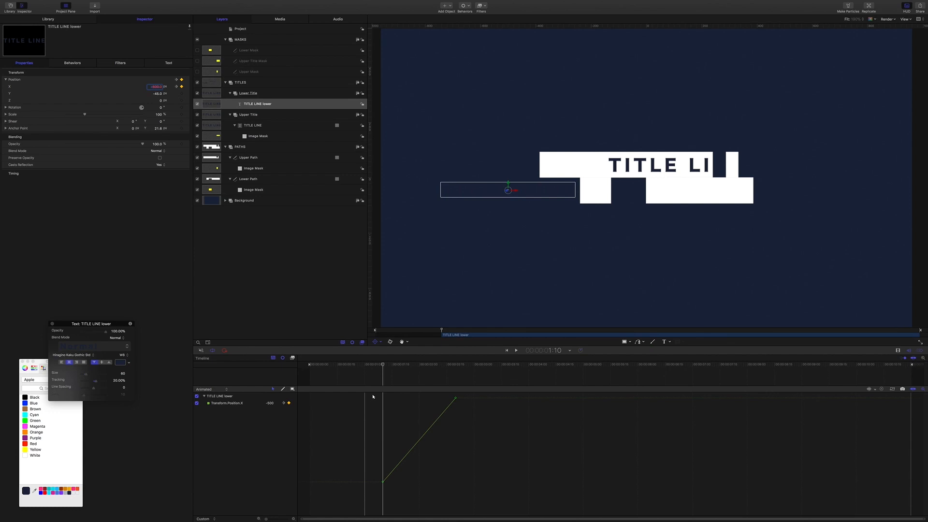
# Step: Shape the X position curve of TITLE LINE lower with tangents, rising steeply from 1:10 and easing flat into 2:20
pyautogui.moveTo(372, 396); pyautogui.dragTo(507, 505)
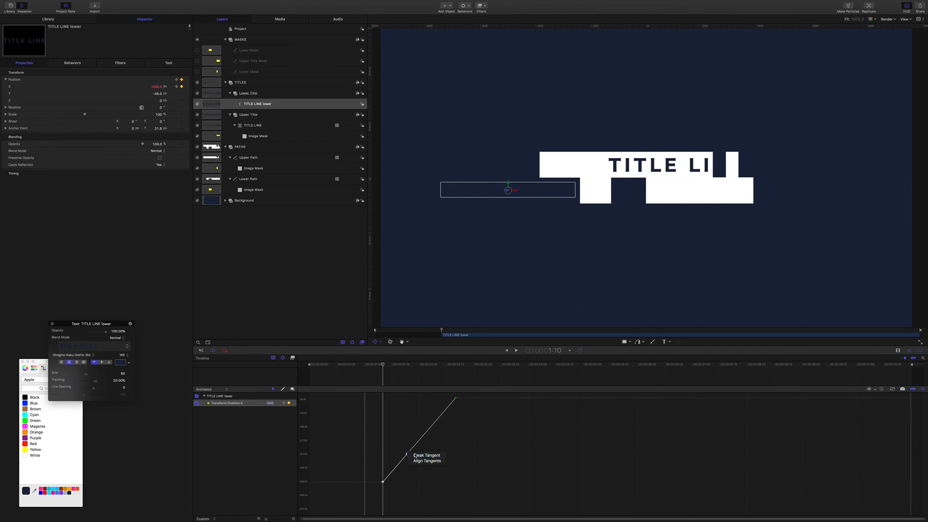
pyautogui.click(449, 396)
pyautogui.click(456, 398)
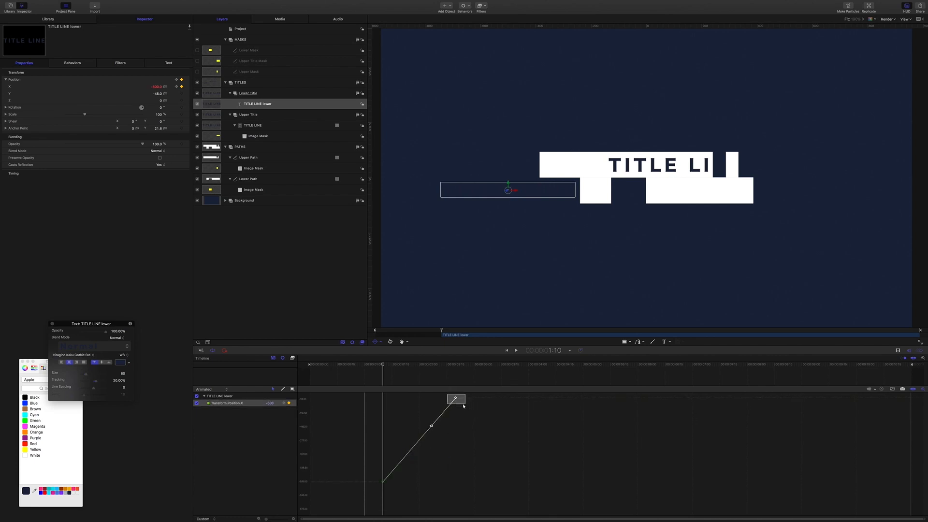
pyautogui.rightClick(432, 426)
pyautogui.click(441, 428)
pyautogui.click(383, 482)
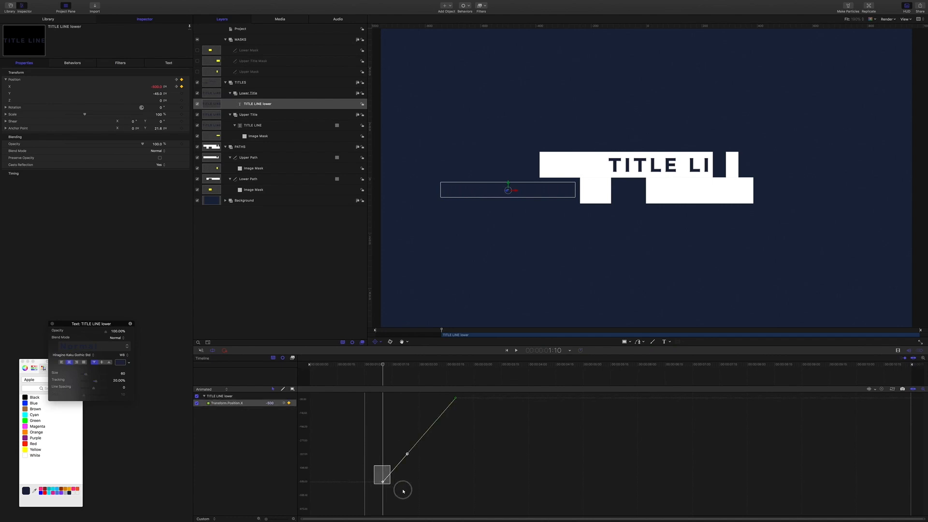
pyautogui.moveTo(407, 454); pyautogui.dragTo(381, 405)
pyautogui.click(451, 395)
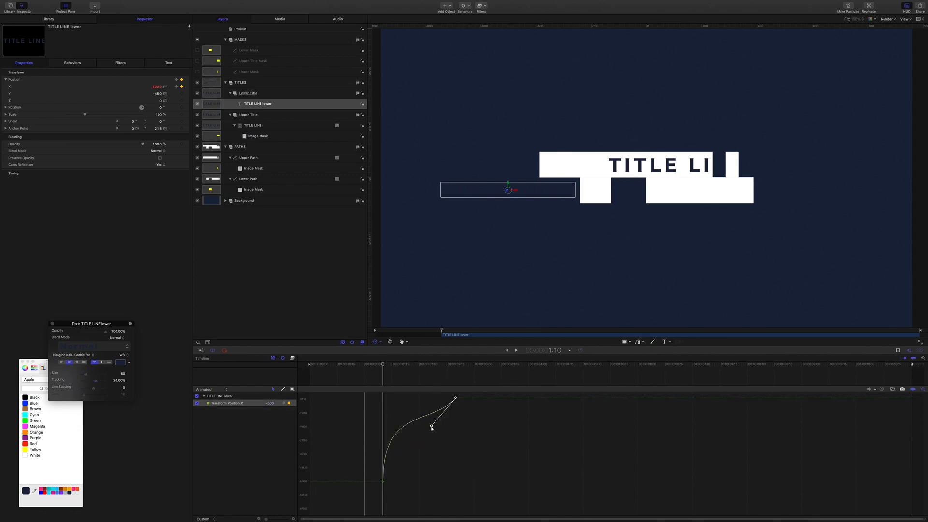
pyautogui.moveTo(431, 426); pyautogui.dragTo(417, 399)
# Step: Play back the lower title's slide and advance frame by frame to 2:19 to check its motion
pyautogui.press('space')
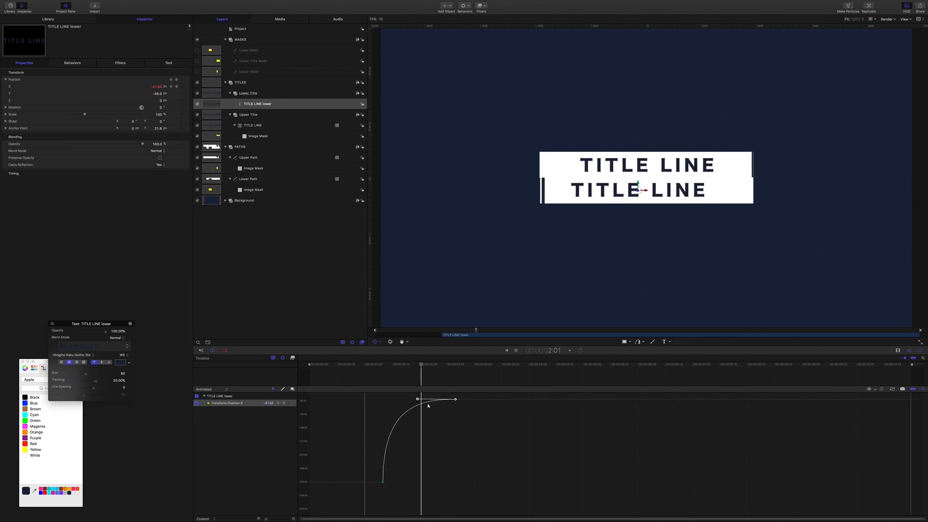
pyautogui.press('space')
pyautogui.press('Right')
pyautogui.press('Right')
pyautogui.press('Right')
pyautogui.press('Right')
pyautogui.press('Right')
pyautogui.press('Right')
pyautogui.press('Right')
pyautogui.press('Right')
pyautogui.press('Right')
pyautogui.press('Right')
pyautogui.press('Right')
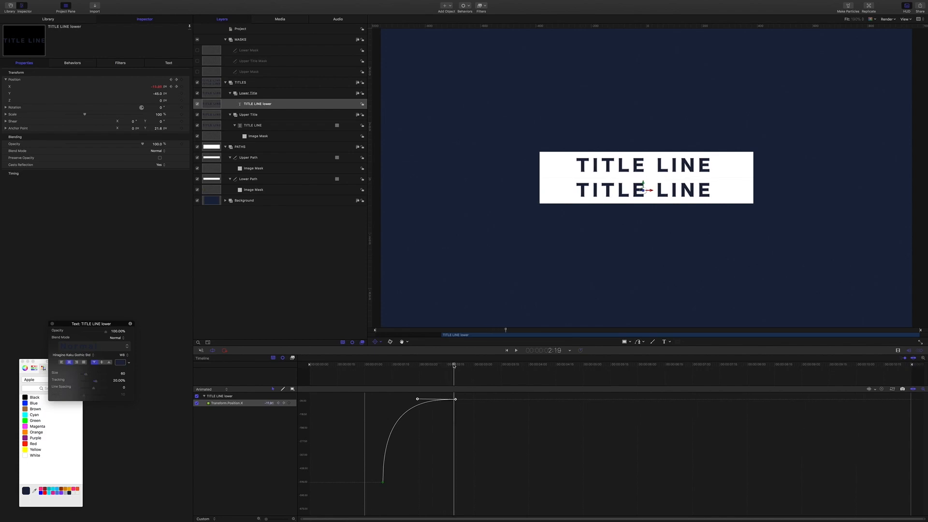
# Step: At 1:20, duplicate Lower Mask, make the copy visible and rename it Lower Title Mask
pyautogui.moveTo(455, 366); pyautogui.dragTo(402, 361)
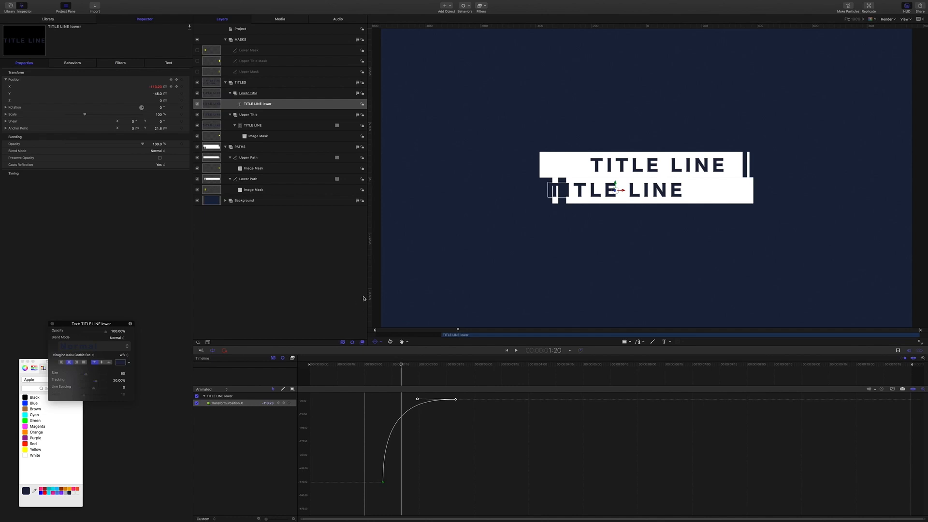
pyautogui.click(256, 52)
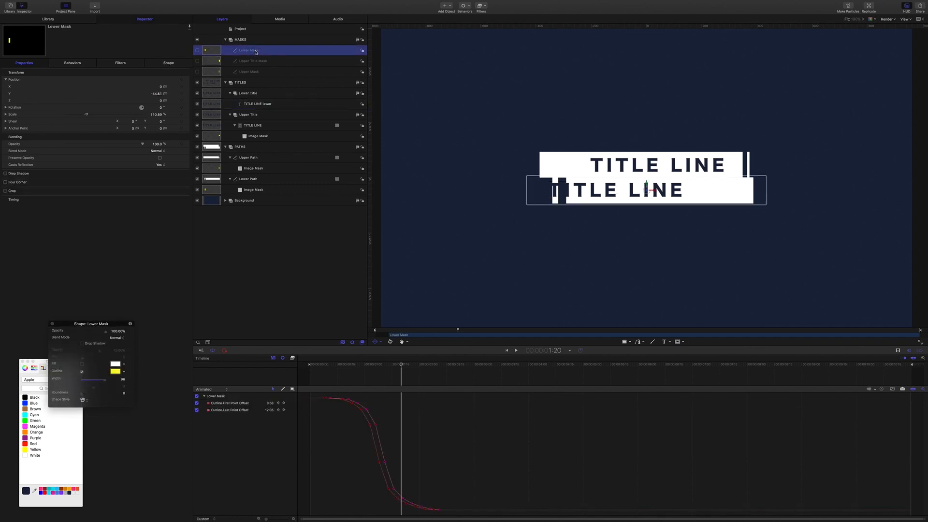
pyautogui.rightClick(255, 52)
pyautogui.click(270, 70)
pyautogui.click(197, 50)
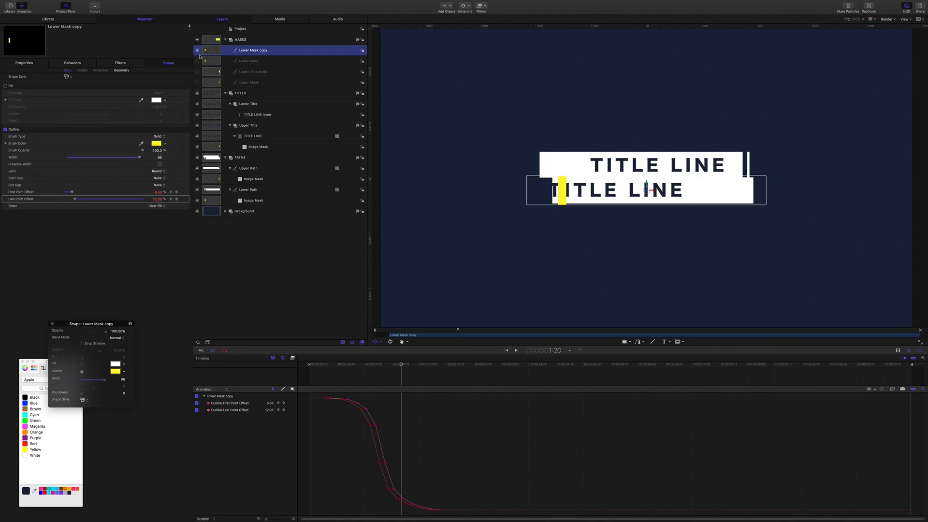
pyautogui.doubleClick(248, 50)
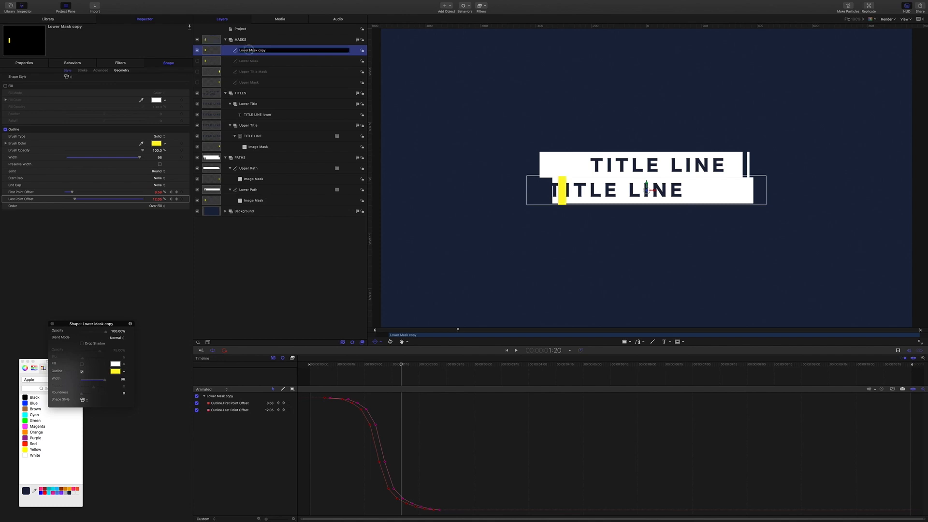
pyautogui.moveTo(248, 51); pyautogui.dragTo(293, 56)
pyautogui.write('Title')
pyautogui.press('Return')
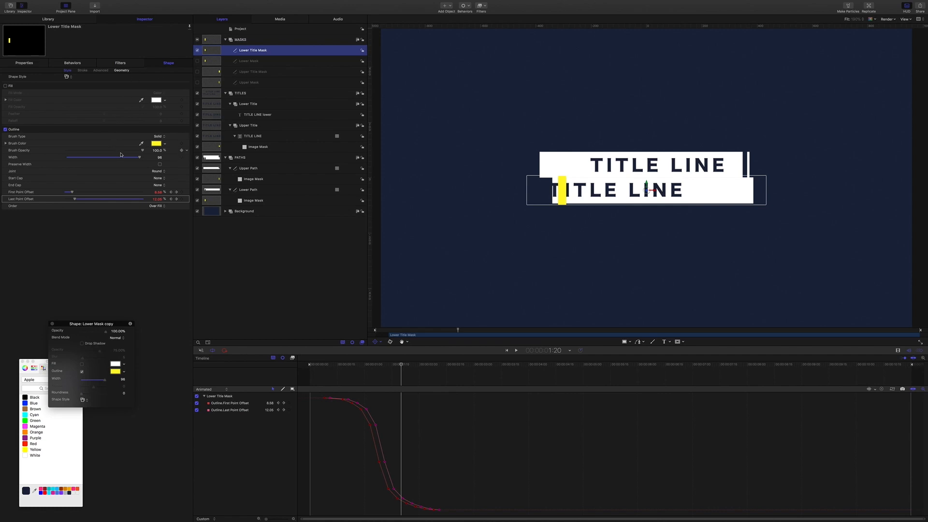
# Step: Reset the First Point Offset of Lower Title Mask and scrub to 1:14 to check its coverage
pyautogui.click(38, 193)
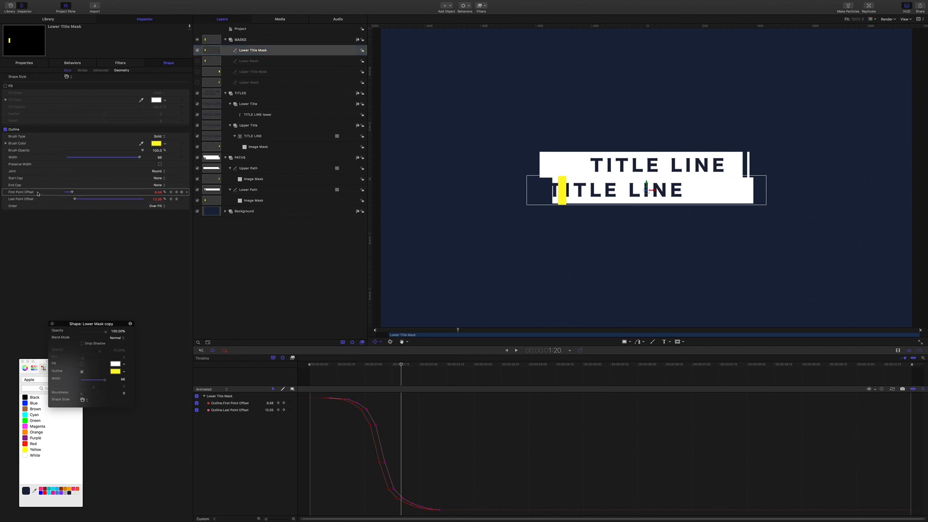
pyautogui.click(187, 192)
pyautogui.click(196, 196)
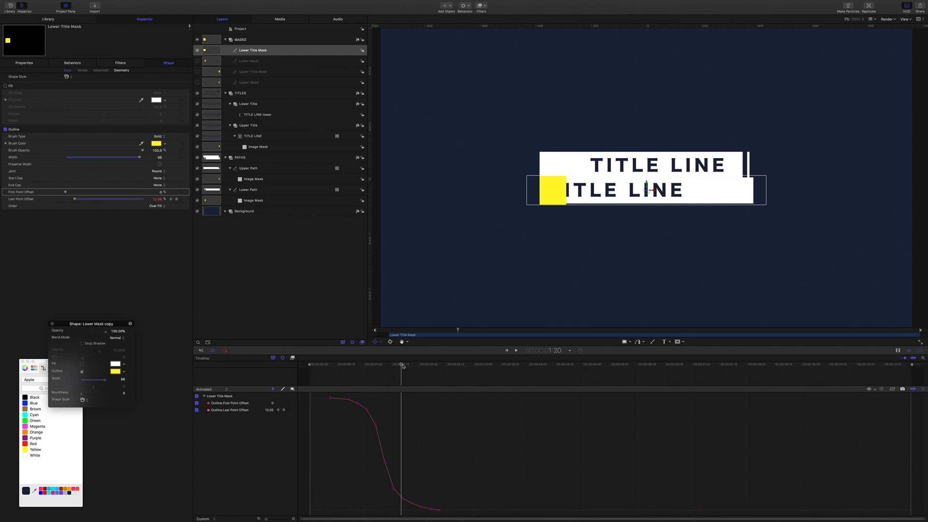
pyautogui.moveTo(403, 366)
pyautogui.mouseDown()
pyautogui.moveTo(412, 365)
pyautogui.moveTo(375, 363)
pyautogui.moveTo(390, 364)
pyautogui.mouseUp()
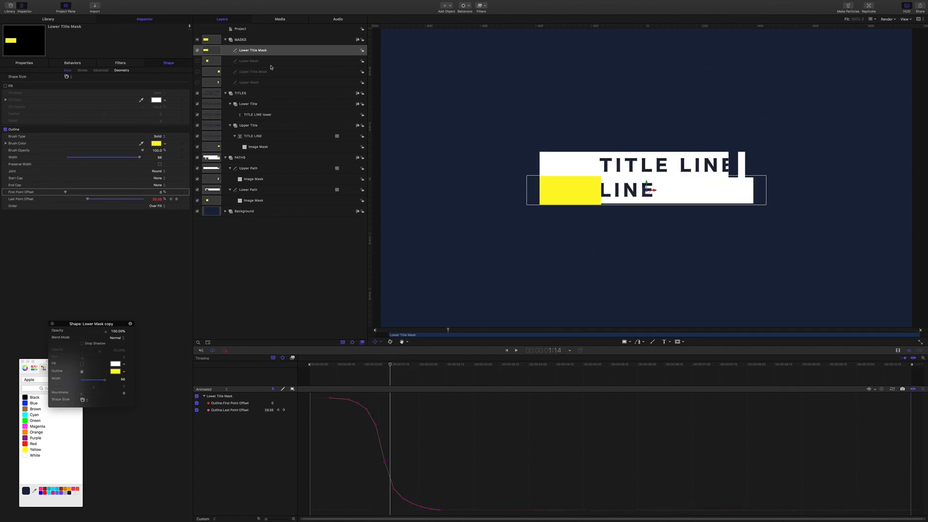
# Step: Add an image mask to TITLE LINE lower with Lower Title Mask as its source and the mask blend mode set to Subtract
pyautogui.click(248, 104)
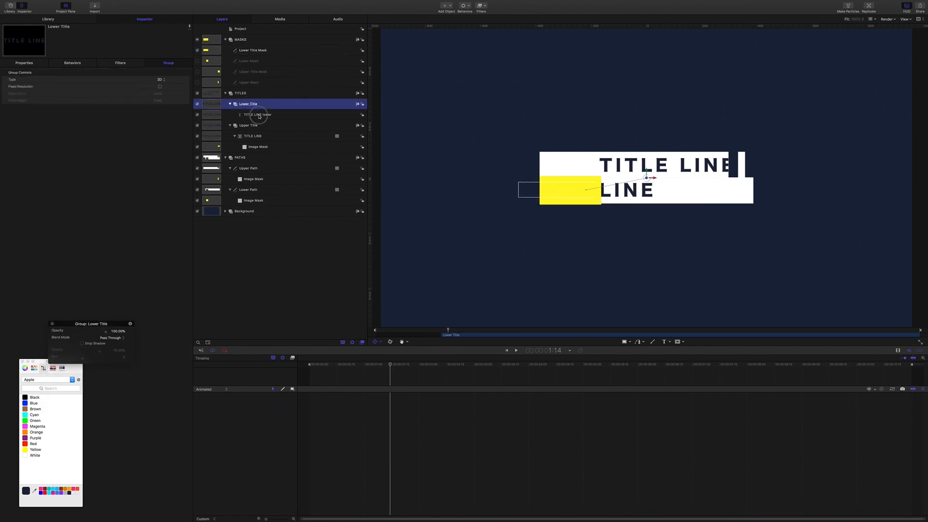
pyautogui.click(259, 116)
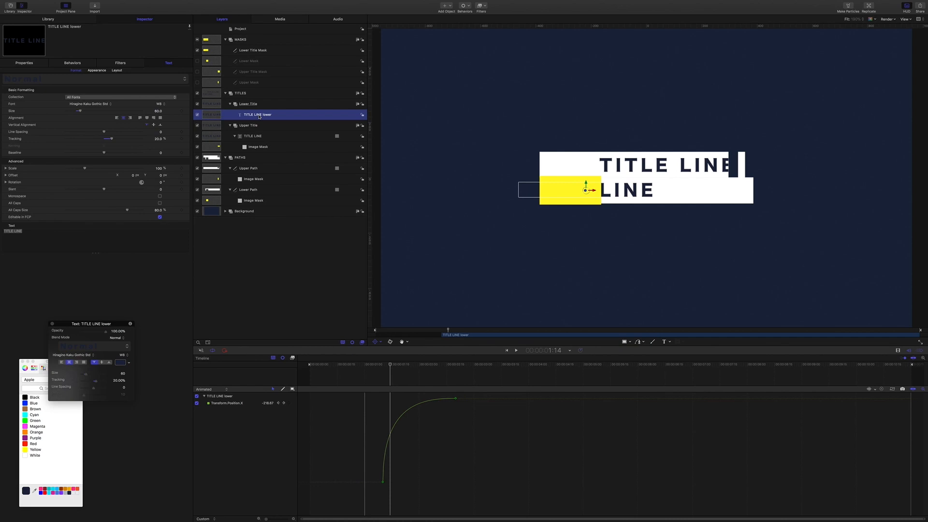
pyautogui.rightClick(259, 116)
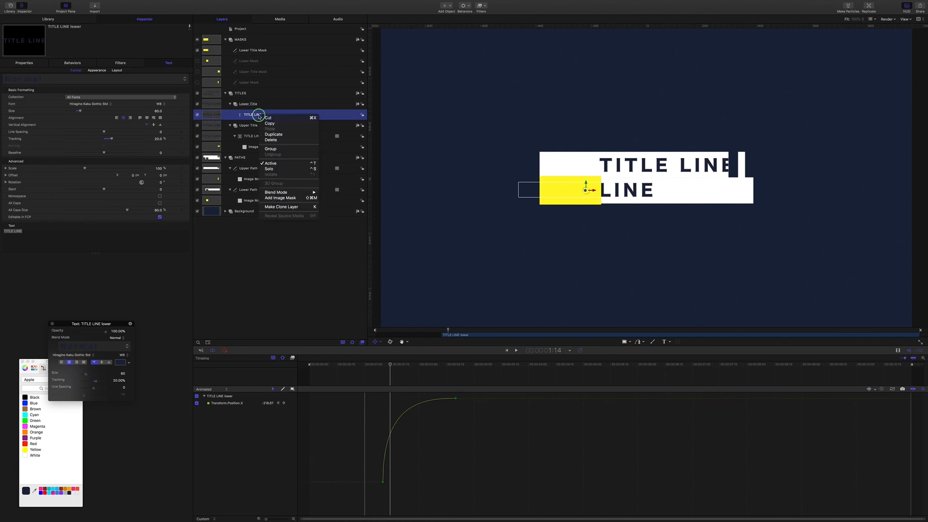
pyautogui.click(285, 198)
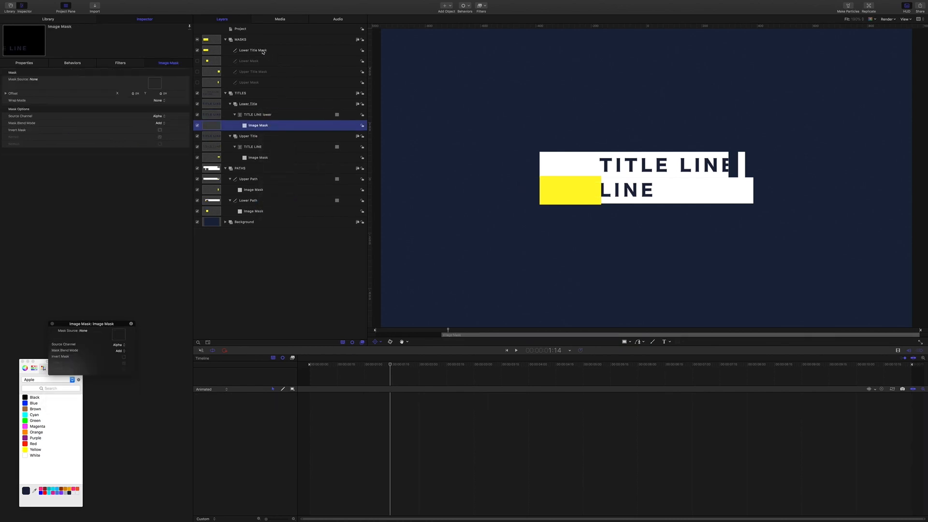
pyautogui.moveTo(129, 78); pyautogui.dragTo(152, 84)
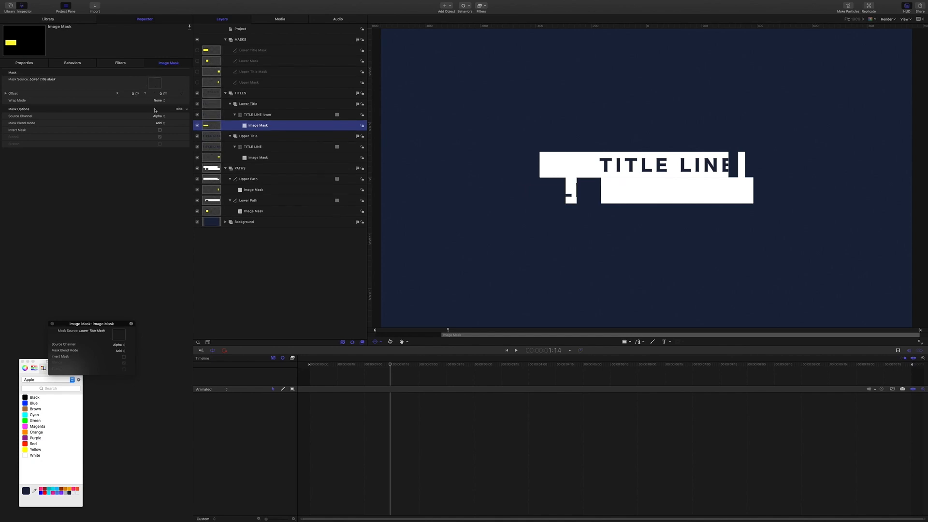
pyautogui.click(159, 123)
pyautogui.click(162, 129)
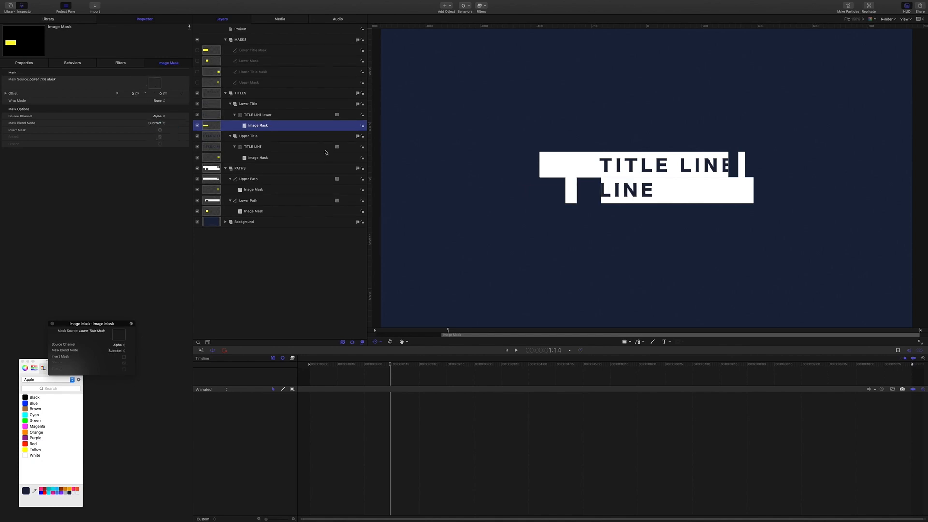
# Step: Play back the animation from before the lower title appears to check both title reveals
pyautogui.moveTo(390, 367); pyautogui.dragTo(355, 364)
pyautogui.press('space')
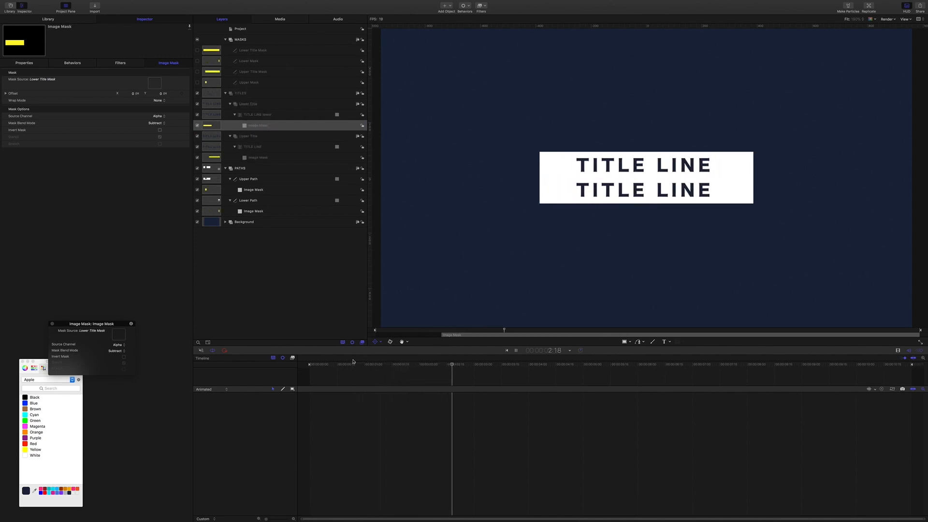
pyautogui.press('space')
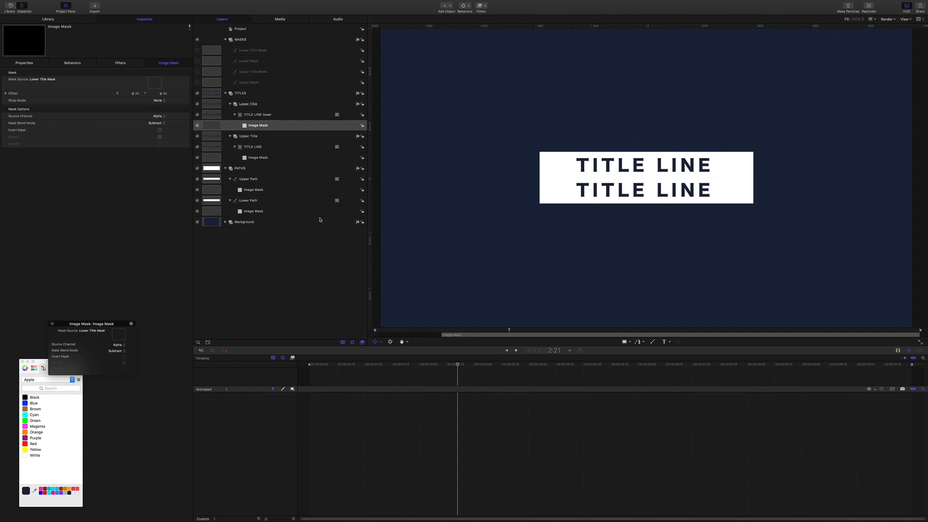
# Step: At 2:05, add a keyframe to the Last Point Offset of Upper Path
pyautogui.click(255, 201)
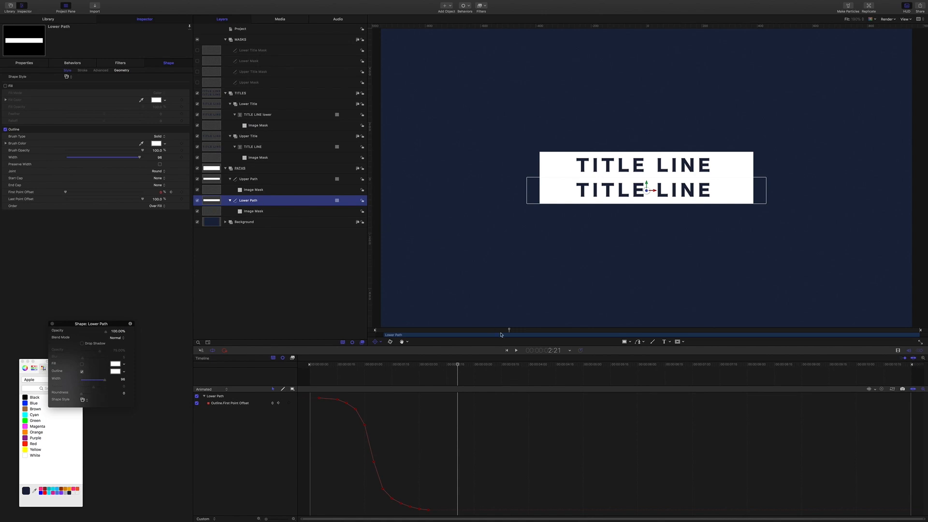
pyautogui.click(555, 352)
pyautogui.write('205')
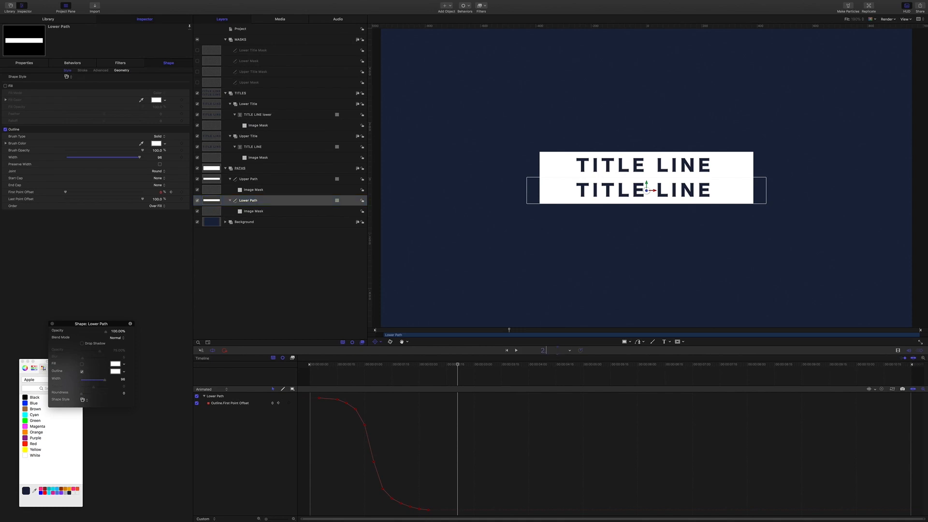
pyautogui.press('Return')
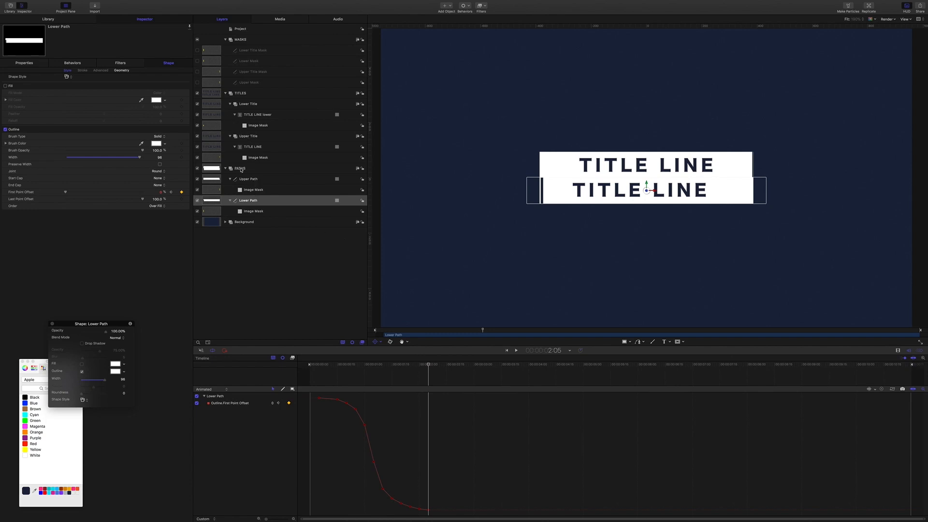
pyautogui.click(250, 181)
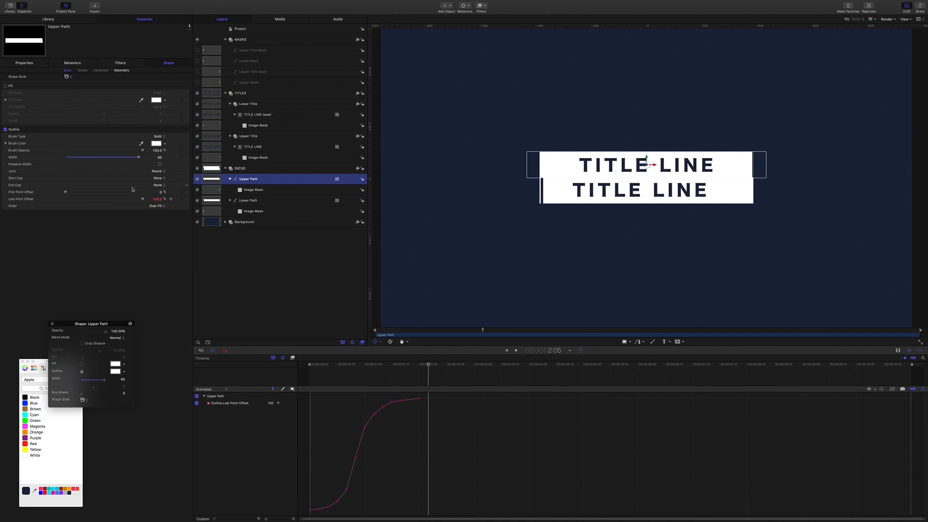
pyautogui.click(27, 201)
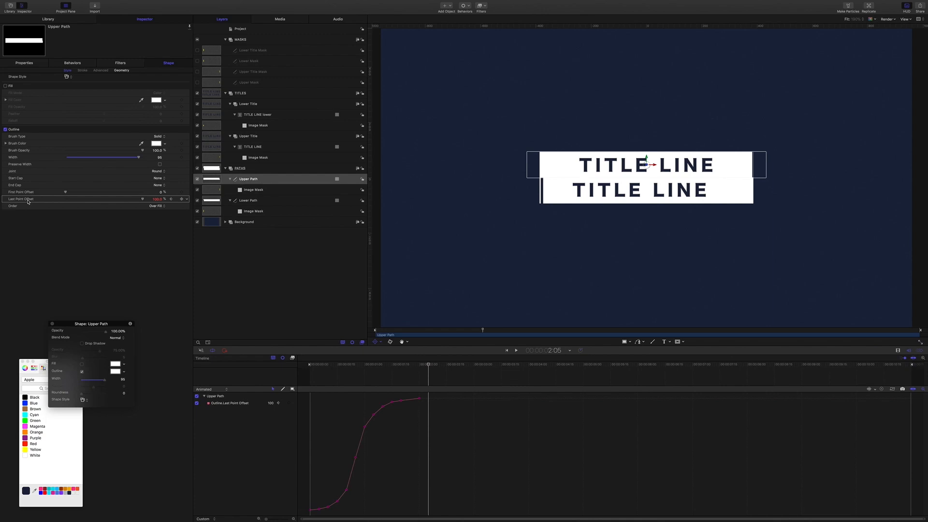
pyautogui.click(242, 406)
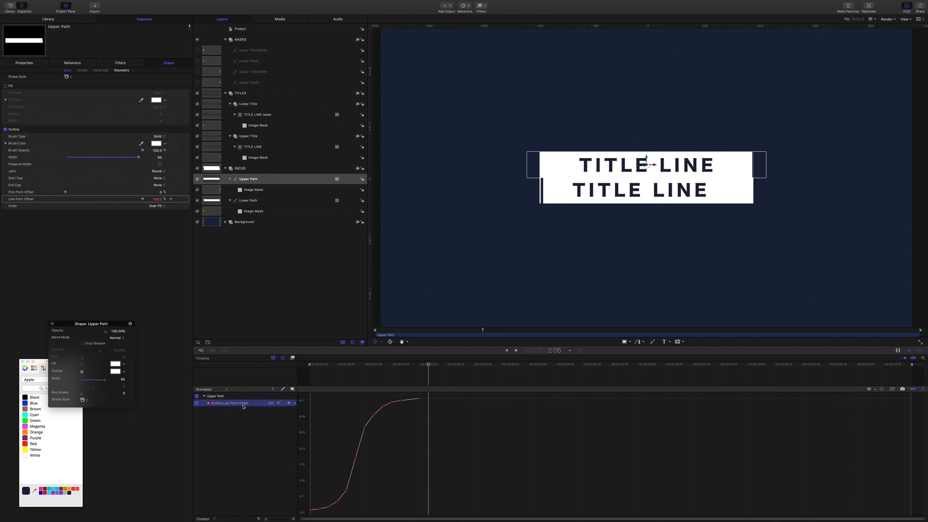
pyautogui.click(290, 404)
# Step: Copy all First Point Offset keyframes of Lower Path and paste them into Upper Path's Last Point Offset at 2:05
pyautogui.click(260, 202)
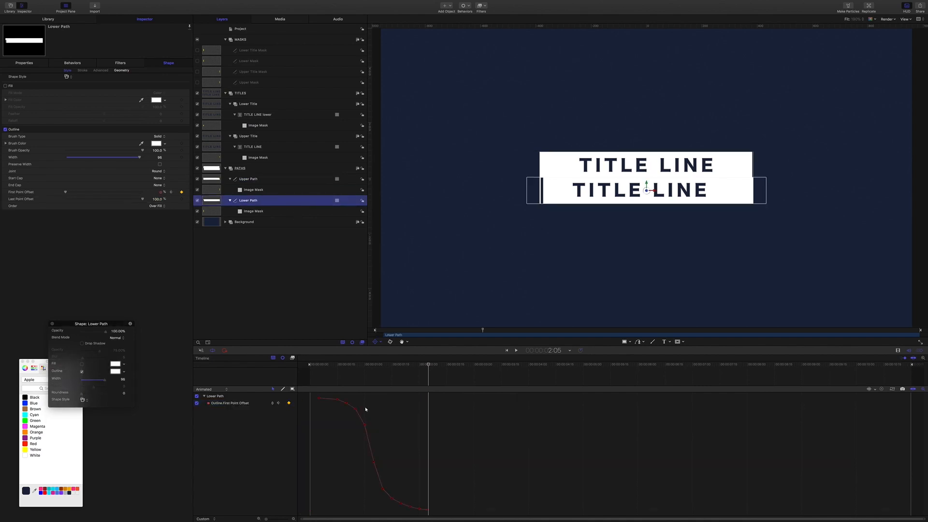
pyautogui.moveTo(314, 397); pyautogui.dragTo(466, 516)
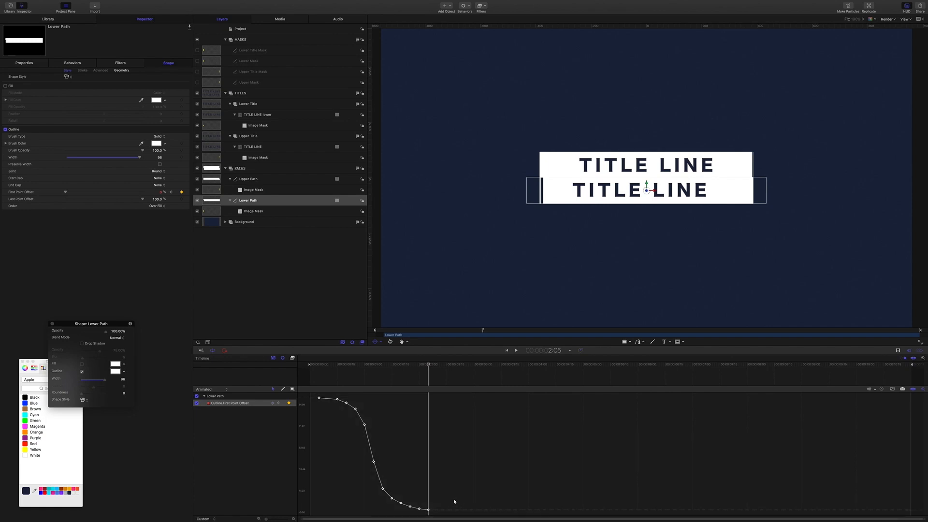
pyautogui.rightClick(429, 510)
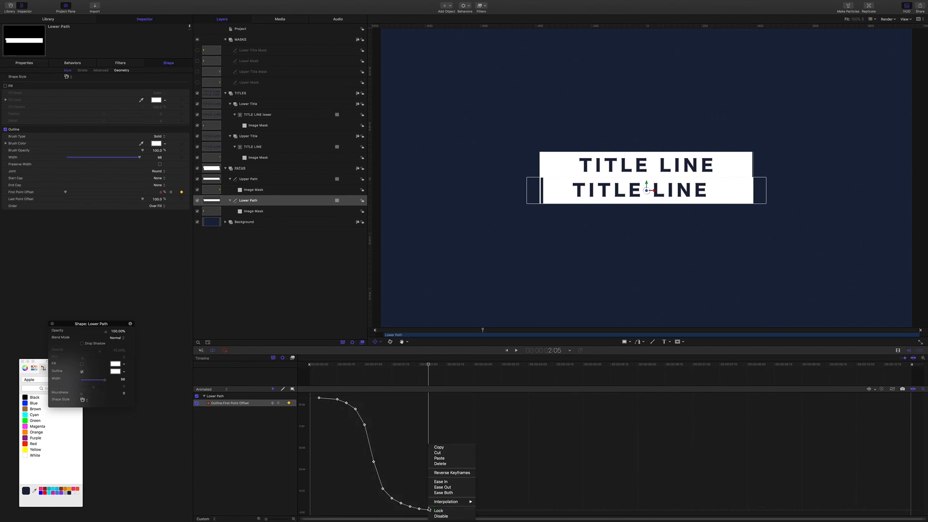
pyautogui.click(445, 450)
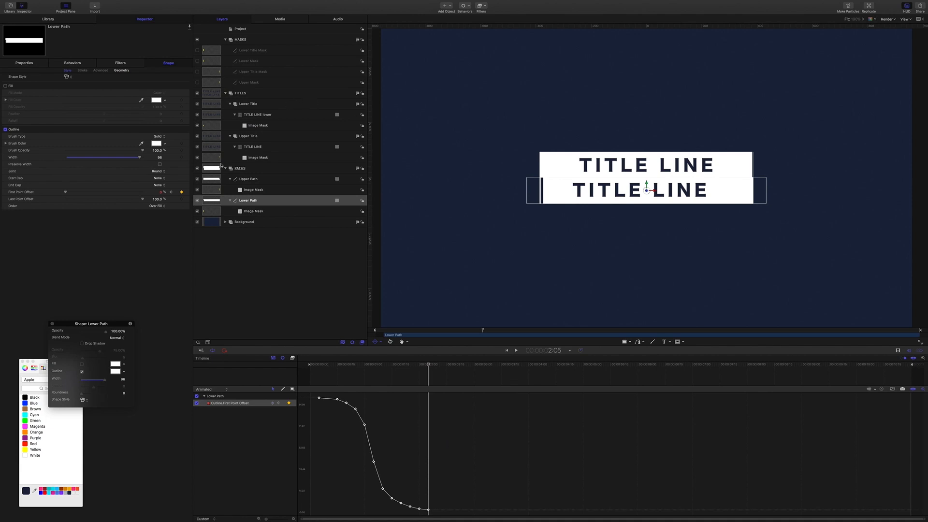
pyautogui.click(248, 180)
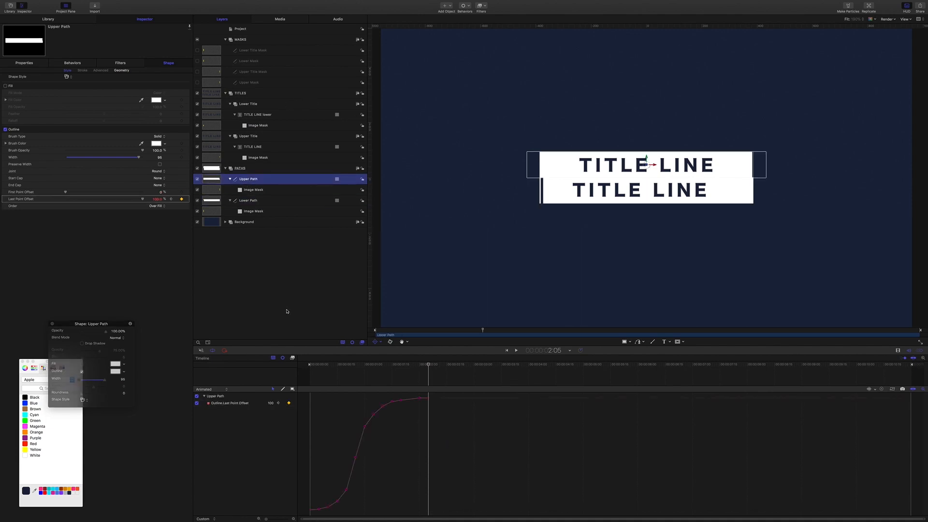
pyautogui.click(240, 404)
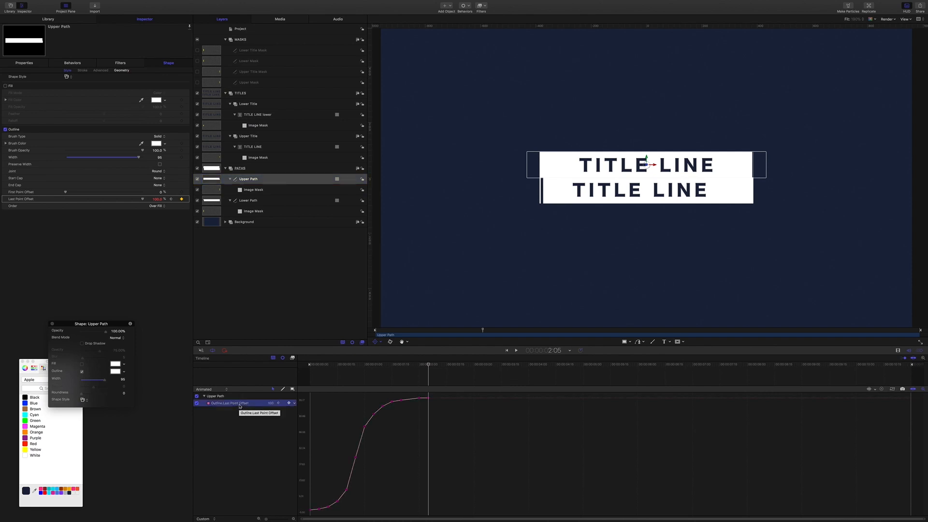
pyautogui.press('super+v')
pyautogui.moveTo(428, 366)
pyautogui.mouseDown()
pyautogui.moveTo(473, 372)
pyautogui.moveTo(428, 368)
pyautogui.mouseUp()
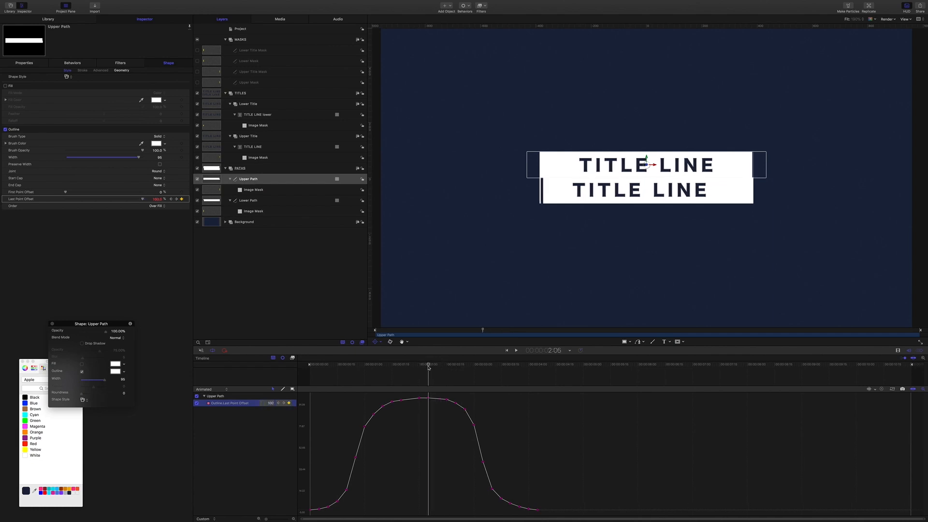
# Step: Paste the copied keyframes into Lower Path's Last Point Offset at 2:05 and show all its animated curves in the keyframe editor
pyautogui.click(253, 201)
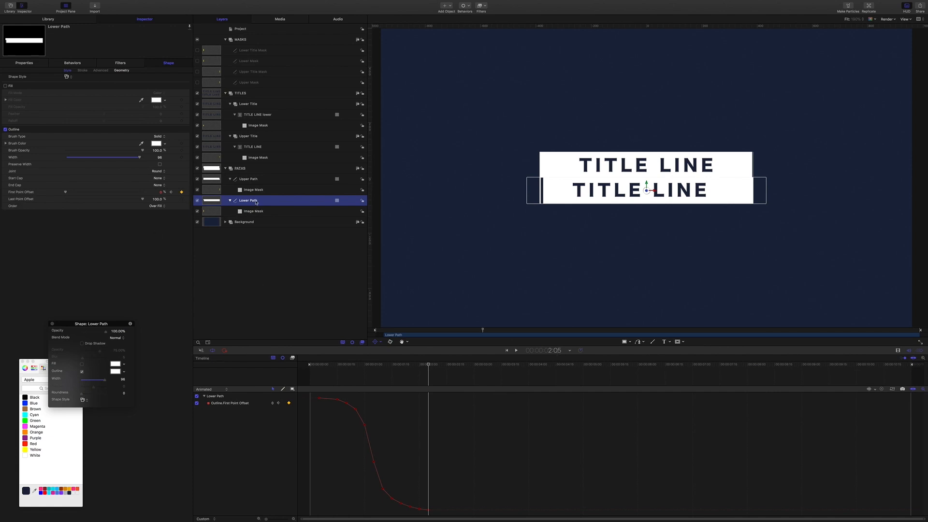
pyautogui.click(26, 200)
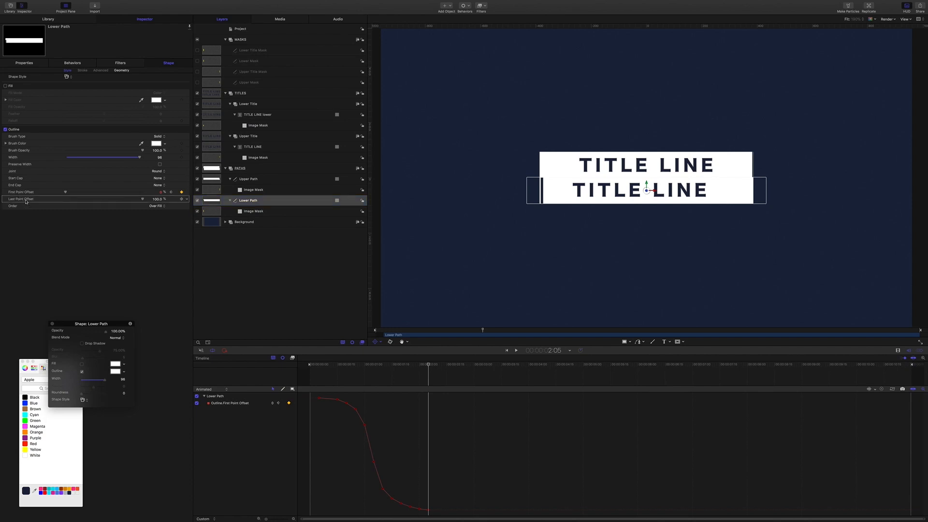
pyautogui.rightClick(26, 202)
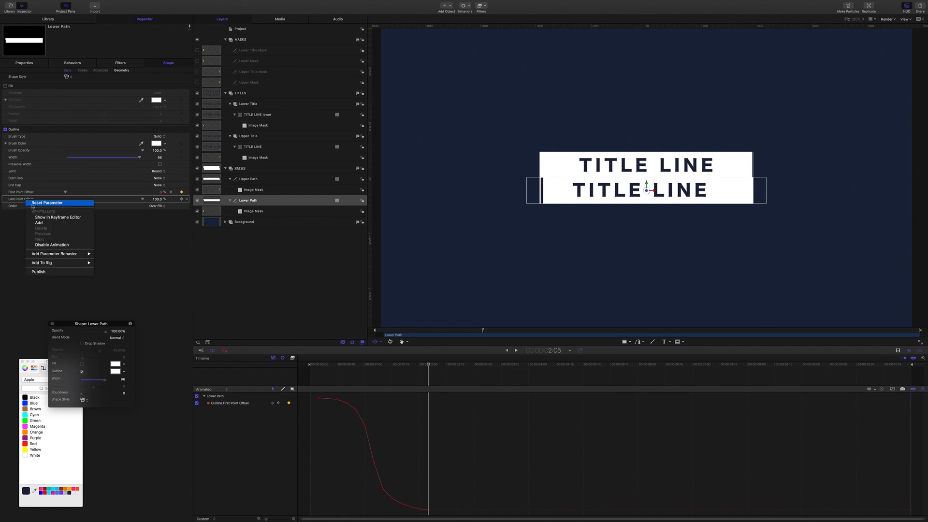
pyautogui.click(68, 217)
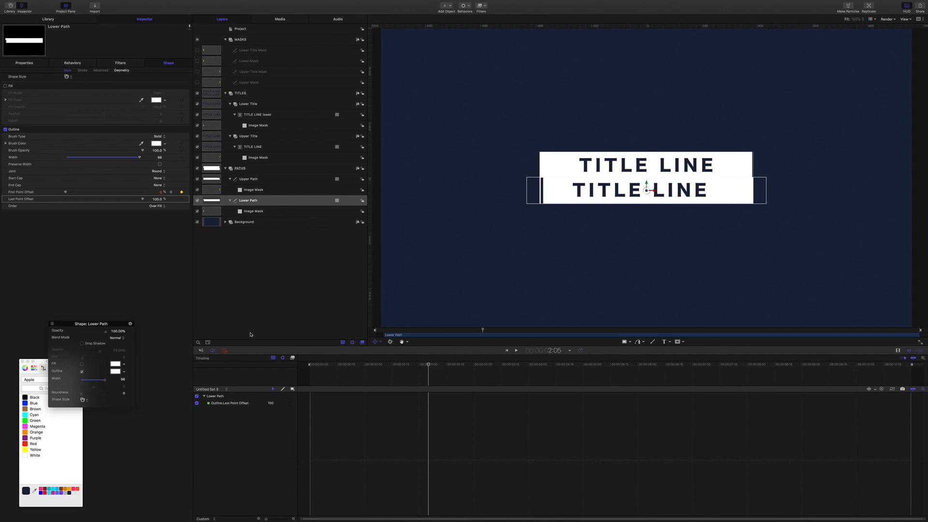
pyautogui.click(244, 404)
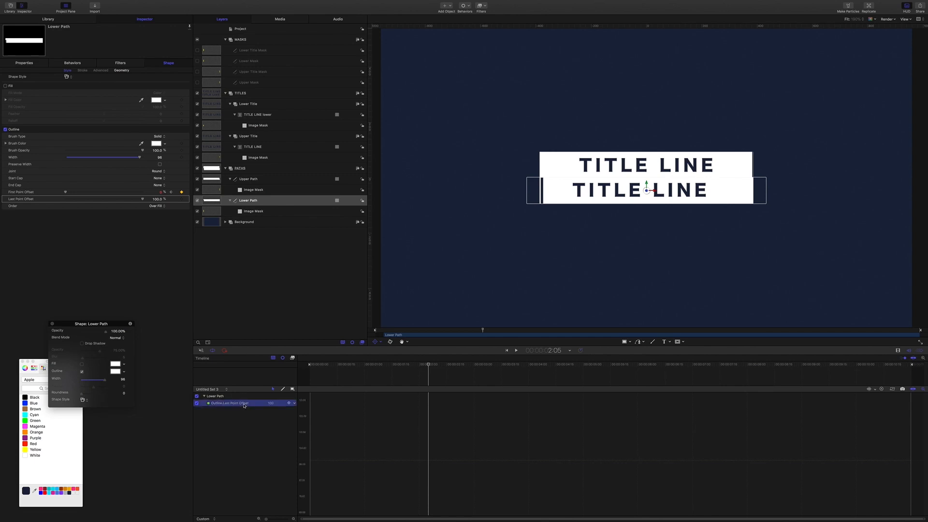
pyautogui.click(289, 404)
pyautogui.click(227, 391)
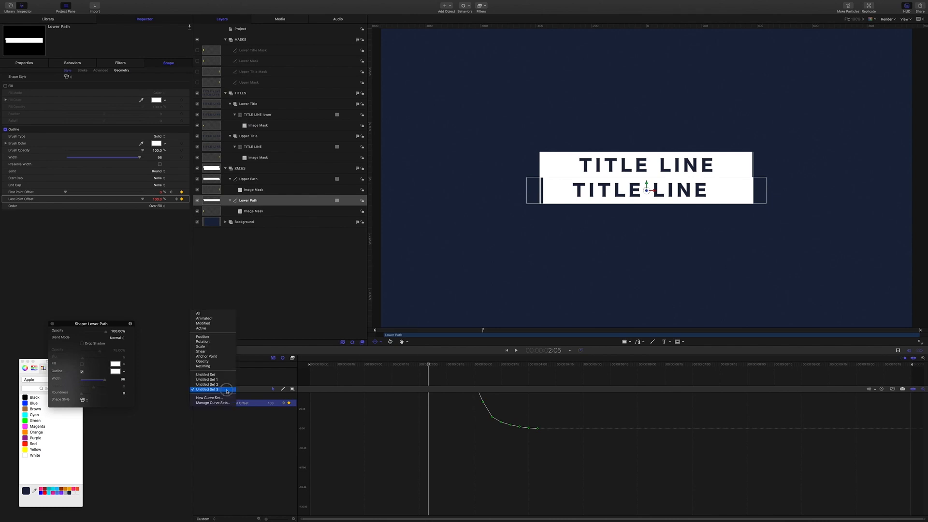
pyautogui.click(221, 321)
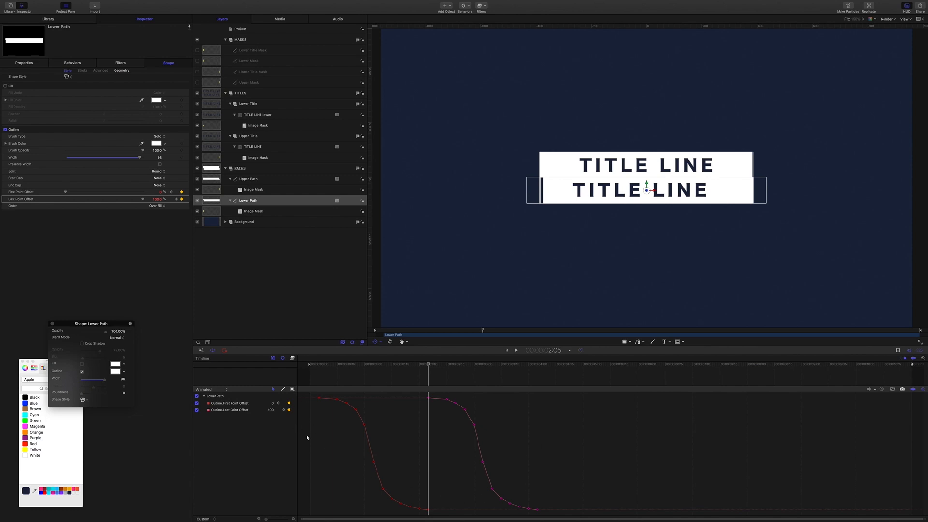
# Step: Play the animation from the start and scrub back through the closing section to check how the paths animate out
pyautogui.moveTo(429, 365); pyautogui.dragTo(303, 355)
pyautogui.press('space')
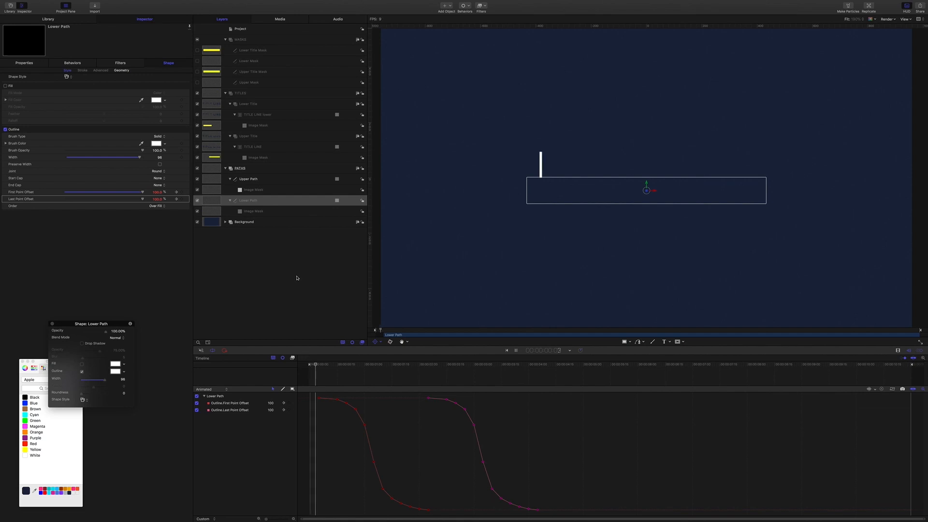
pyautogui.click(352, 273)
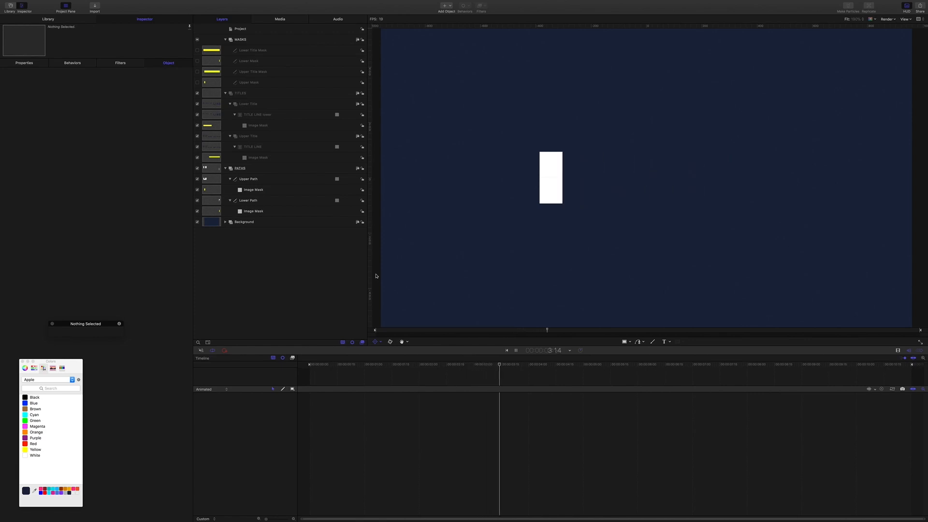
pyautogui.press('space')
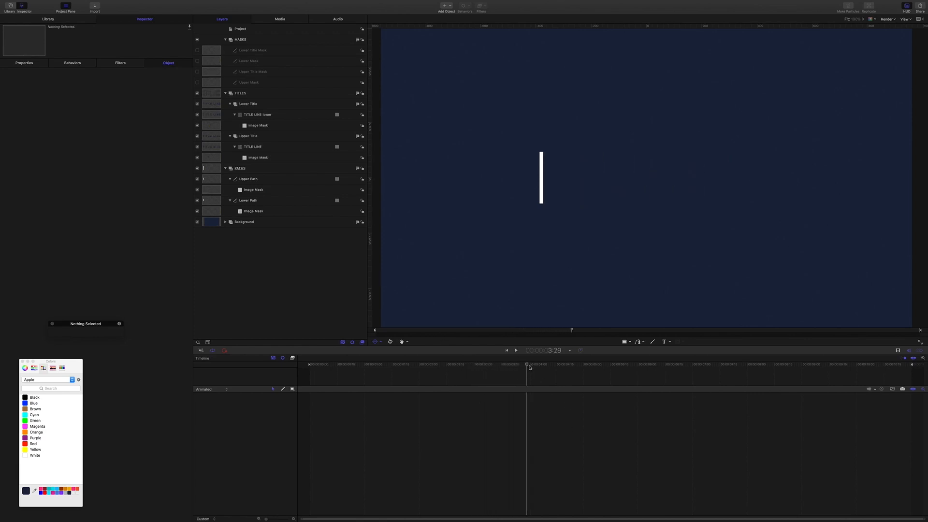
pyautogui.moveTo(527, 364); pyautogui.dragTo(493, 363)
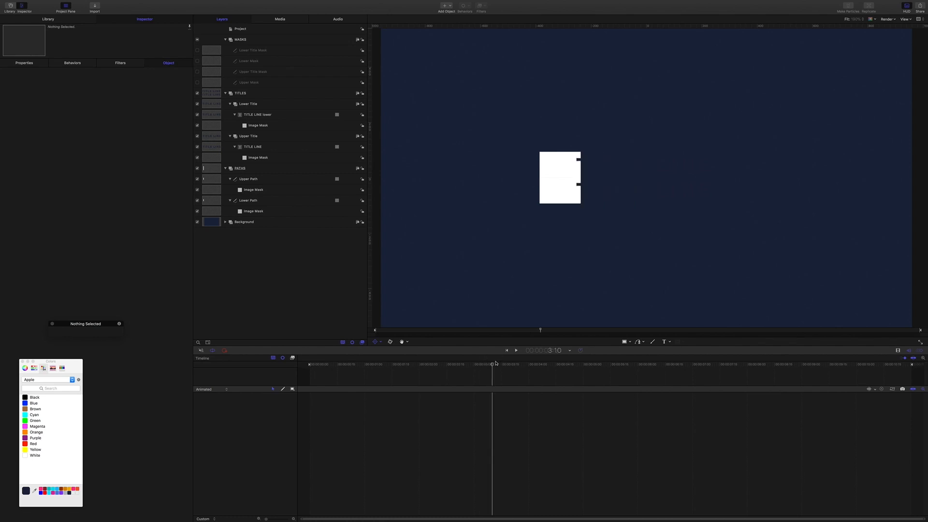
# Step: Go to 2:00 and collapse the TITLES and PATHS groups
pyautogui.click(554, 352)
pyautogui.write('2:00')
pyautogui.press('Return')
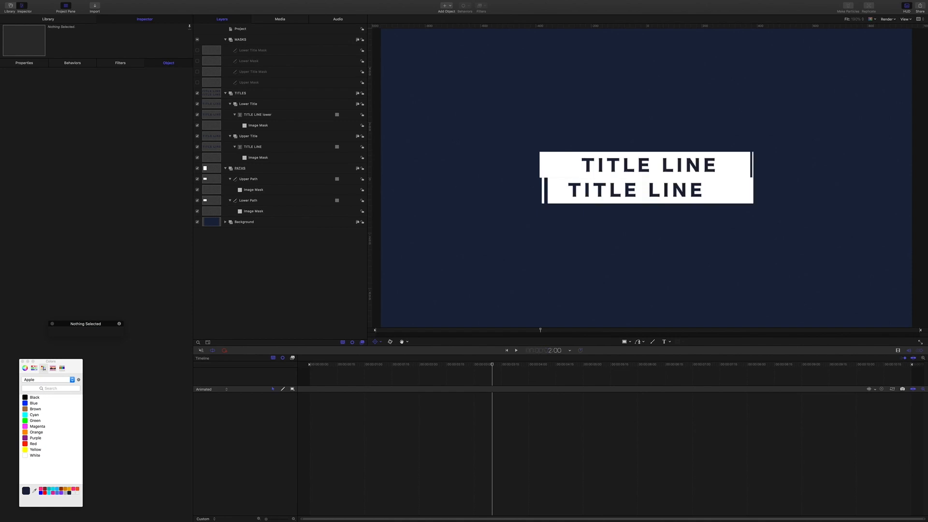
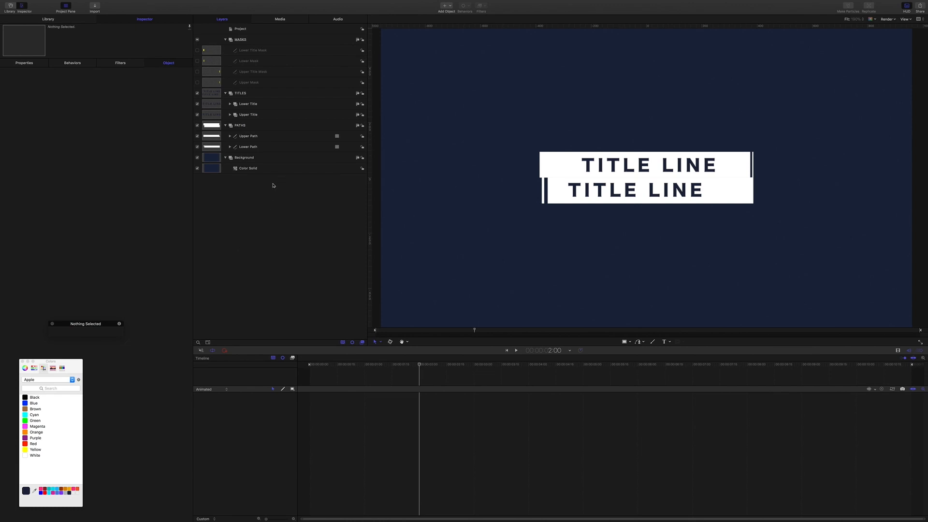
pyautogui.click(225, 93)
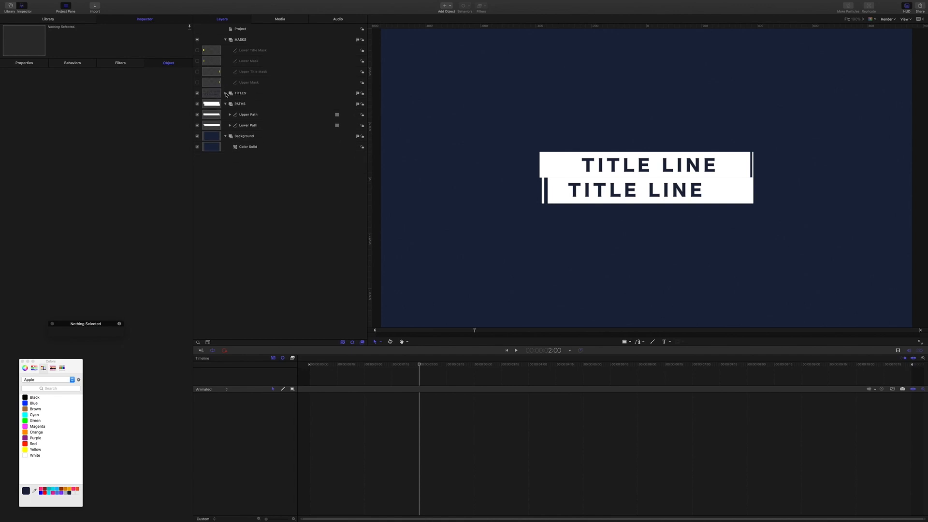
pyautogui.click(225, 104)
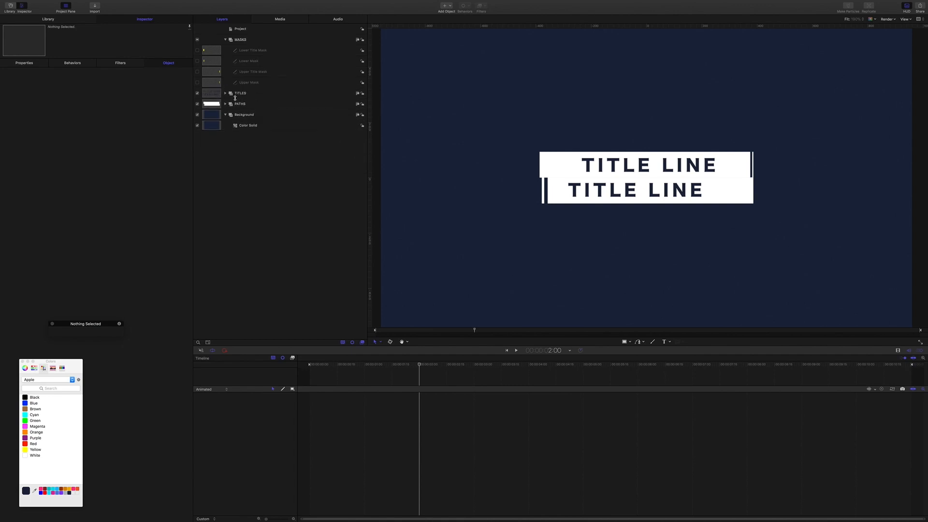
# Step: Create a new top-level group in the project and name it MAIN GRAPHIC
pyautogui.click(250, 32)
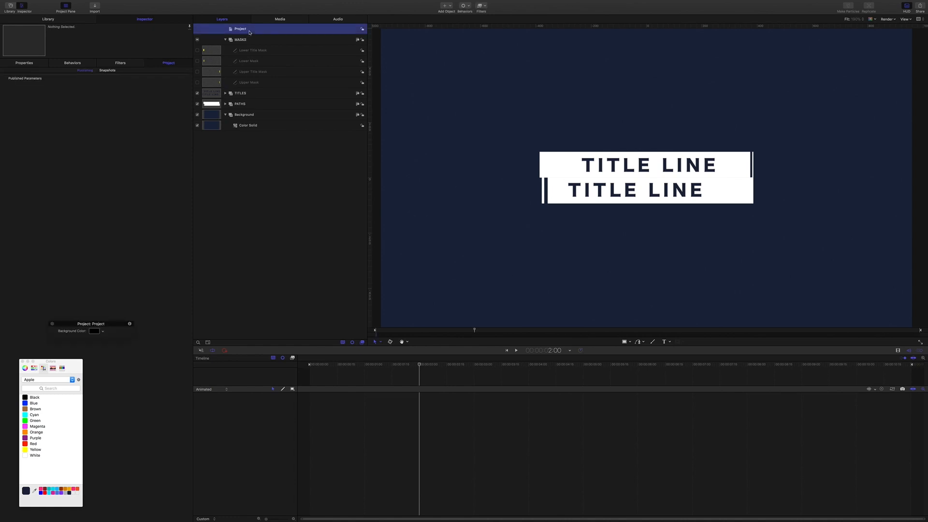
pyautogui.press('super+shift+n')
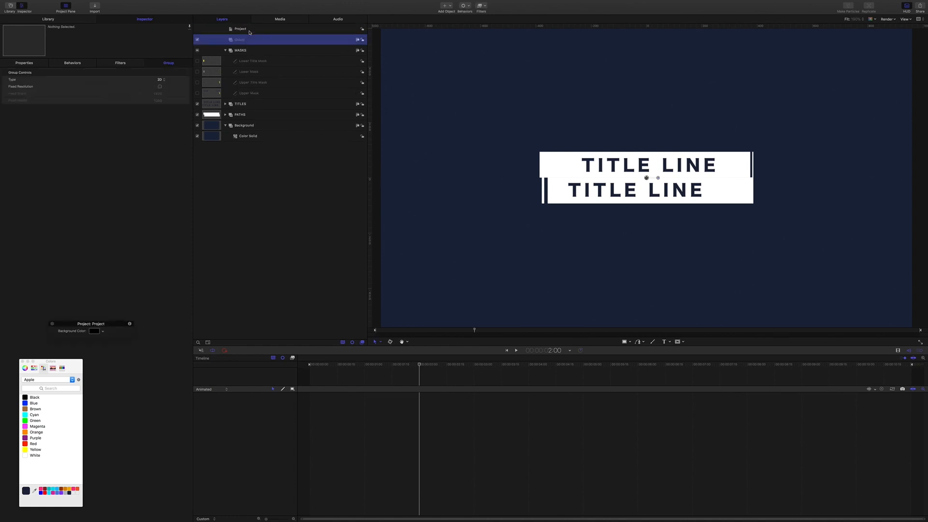
pyautogui.click(247, 41)
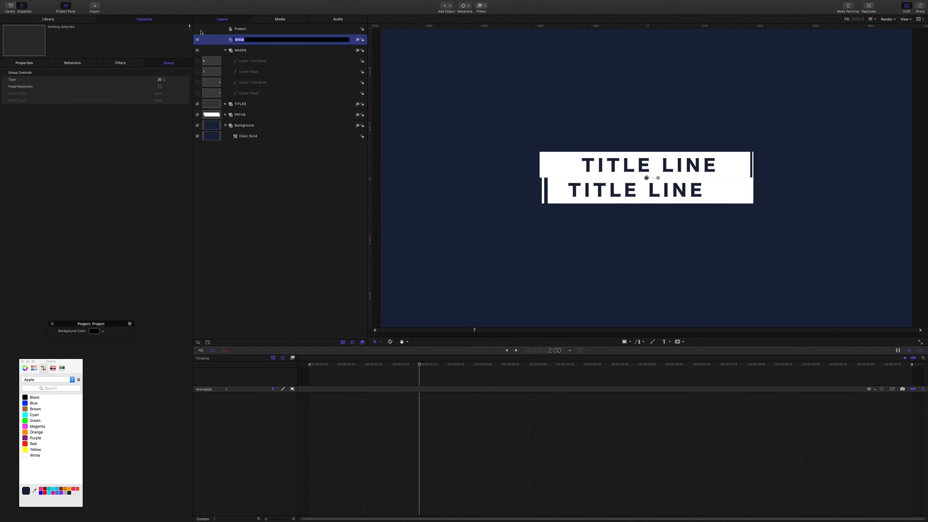
pyautogui.write('MAIN GRAPHIC')
# Step: Move the TITLES and PATHS groups into MAIN GRAPHIC and select that group
pyautogui.click(243, 109)
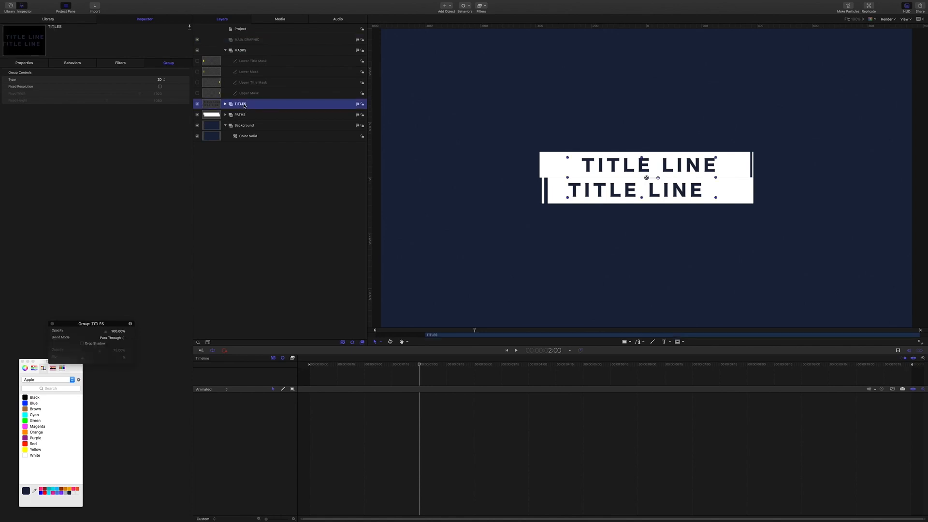
pyautogui.keyDown('shift'); pyautogui.click(243, 114); pyautogui.keyUp('shift')
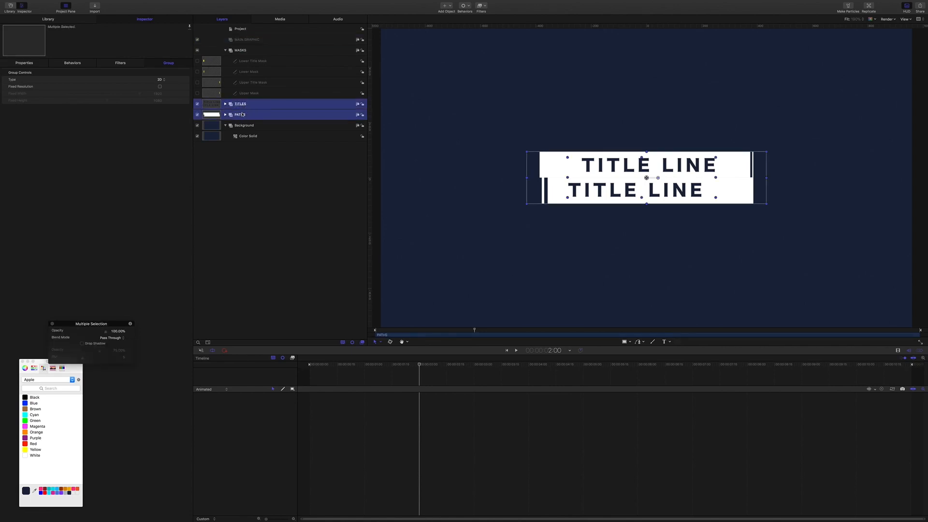
pyautogui.moveTo(242, 115); pyautogui.dragTo(249, 40)
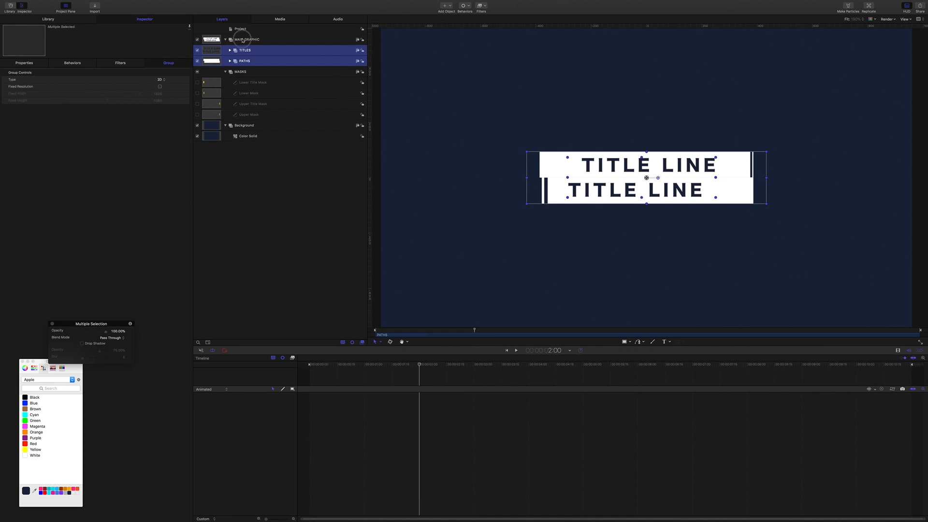
pyautogui.click(243, 41)
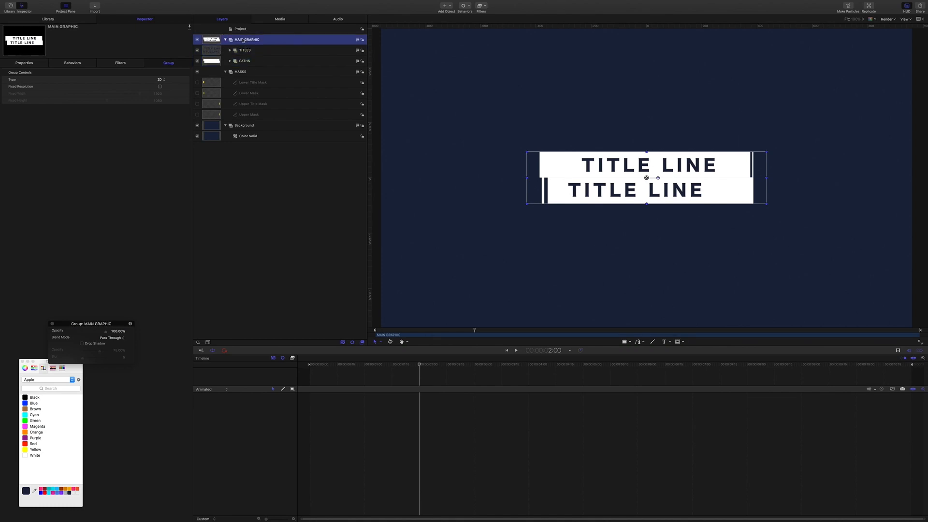
# Step: Move the MAIN GRAPHIC group below the MASKS group and go to 1:25
pyautogui.press('super+bracketleft')
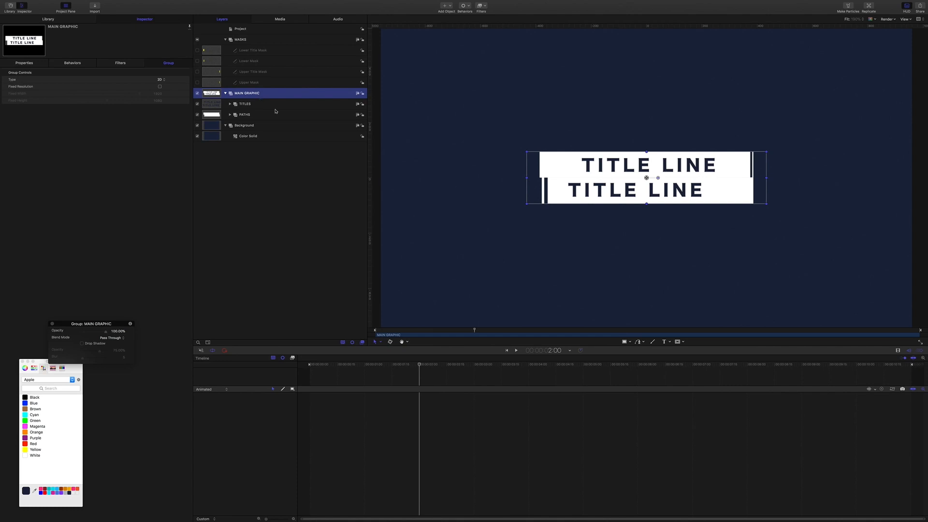
pyautogui.click(553, 350)
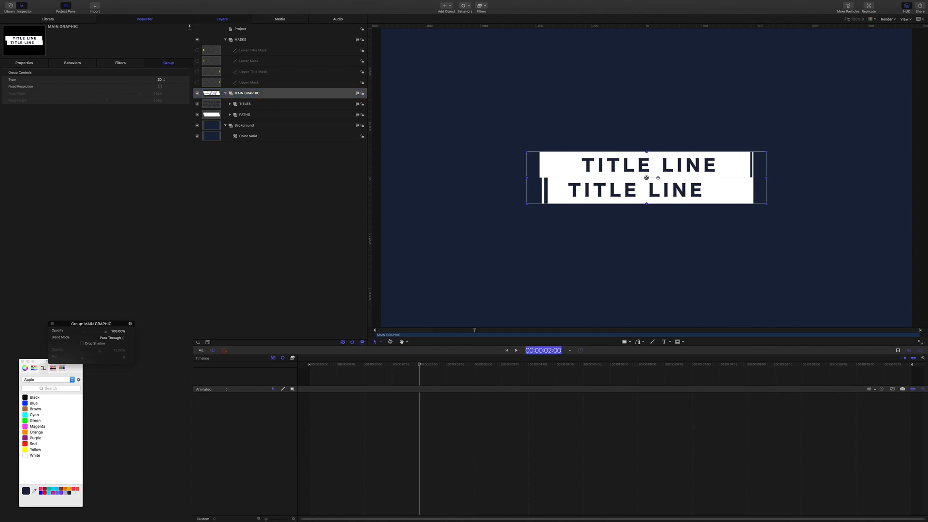
pyautogui.write('1:25')
pyautogui.press('Return')
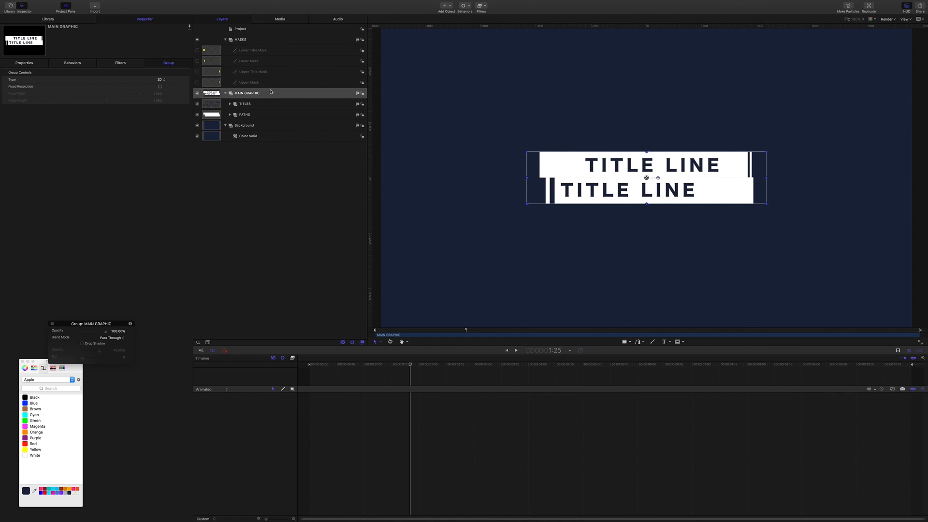
# Step: Duplicate the Lower Mask shape, turn the copy's visibility on and rename it GREATER
pyautogui.click(253, 61)
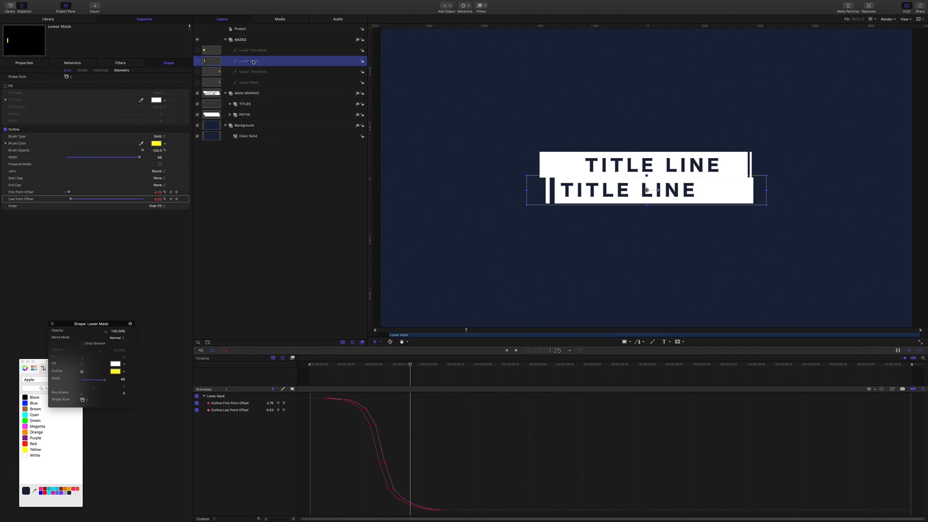
pyautogui.rightClick(253, 61)
pyautogui.click(269, 80)
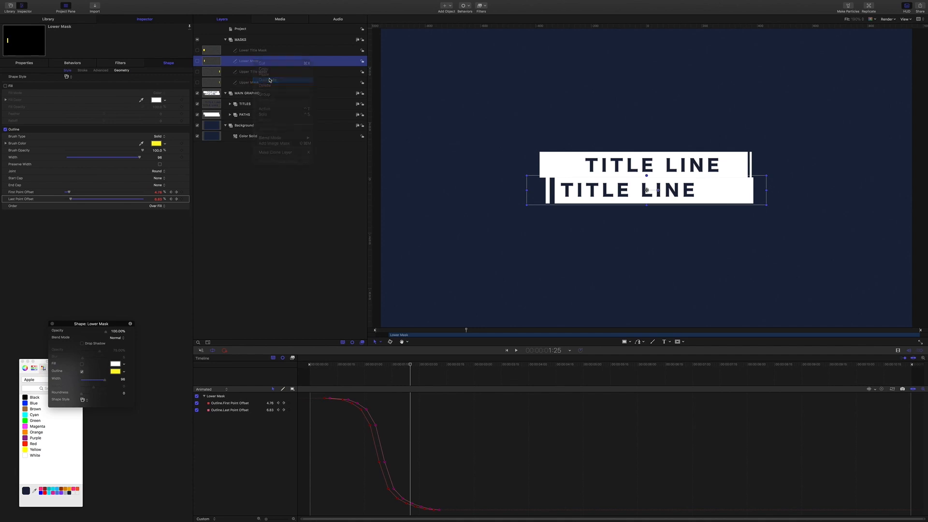
pyautogui.click(197, 61)
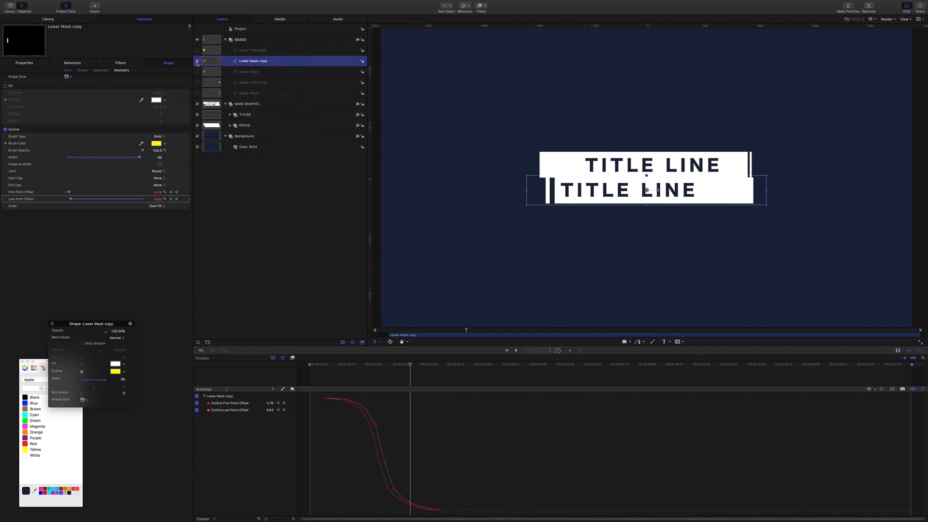
pyautogui.doubleClick(250, 62)
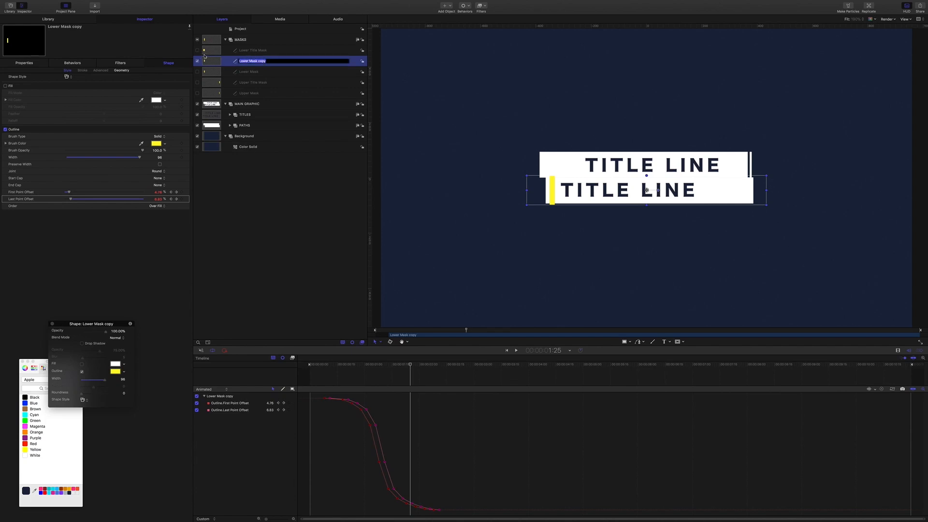
pyautogui.write('GREATER')
pyautogui.press('Return')
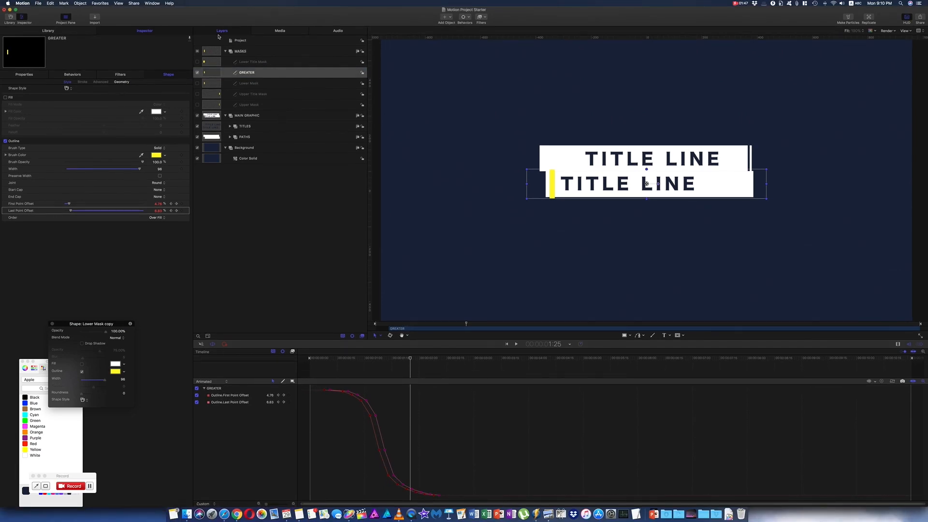
pyautogui.click(16, 10)
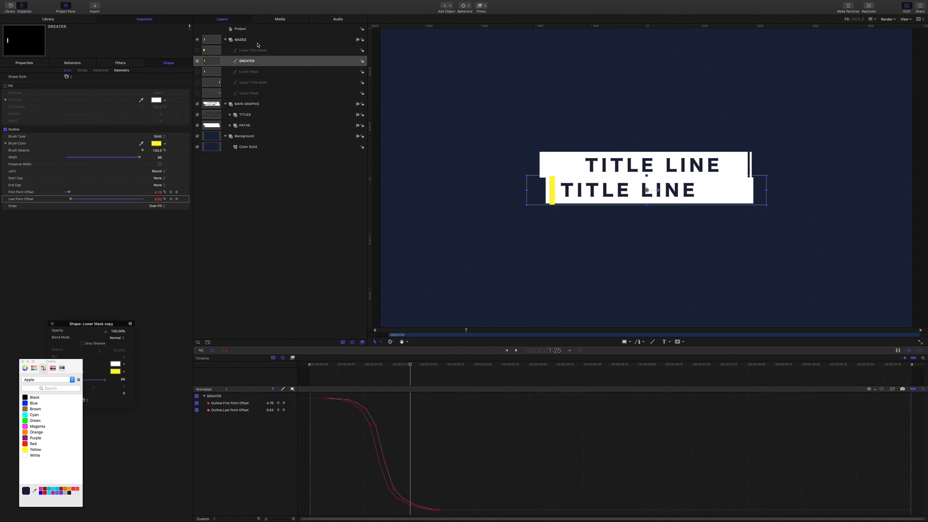
# Step: Shift the GREATER shape to start at 1:25, then at 2:17 stretch it upward to cover both title lines
pyautogui.hotkey('shift', '[')
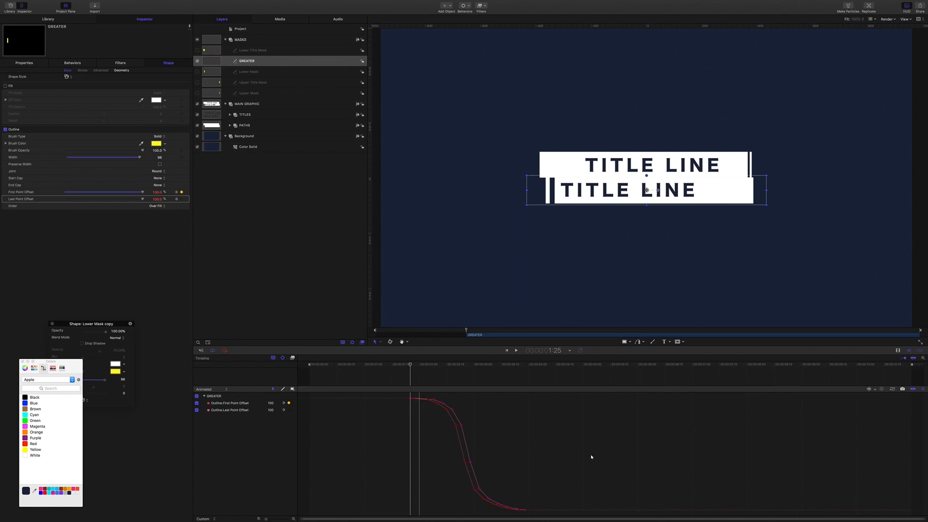
pyautogui.moveTo(410, 366)
pyautogui.mouseDown()
pyautogui.moveTo(476, 380)
pyautogui.moveTo(452, 379)
pyautogui.mouseUp()
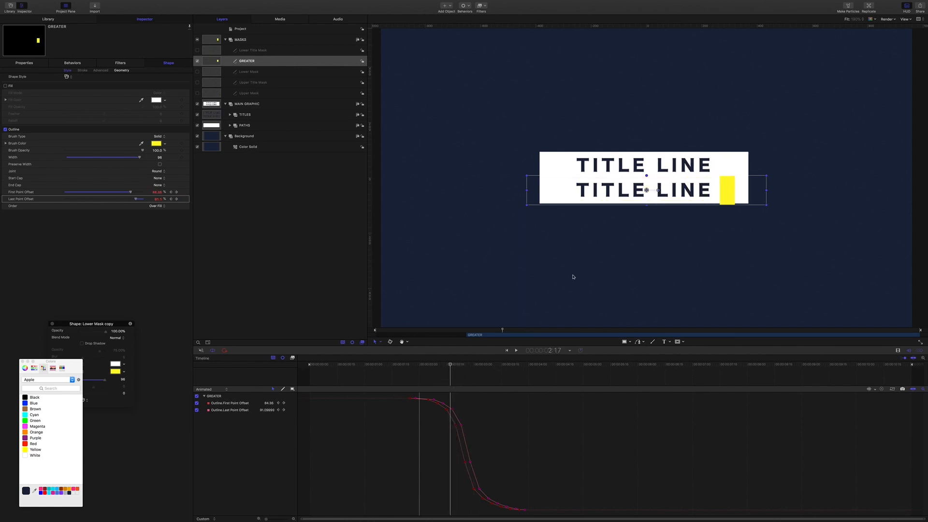
pyautogui.moveTo(649, 176); pyautogui.dragTo(648, 149)
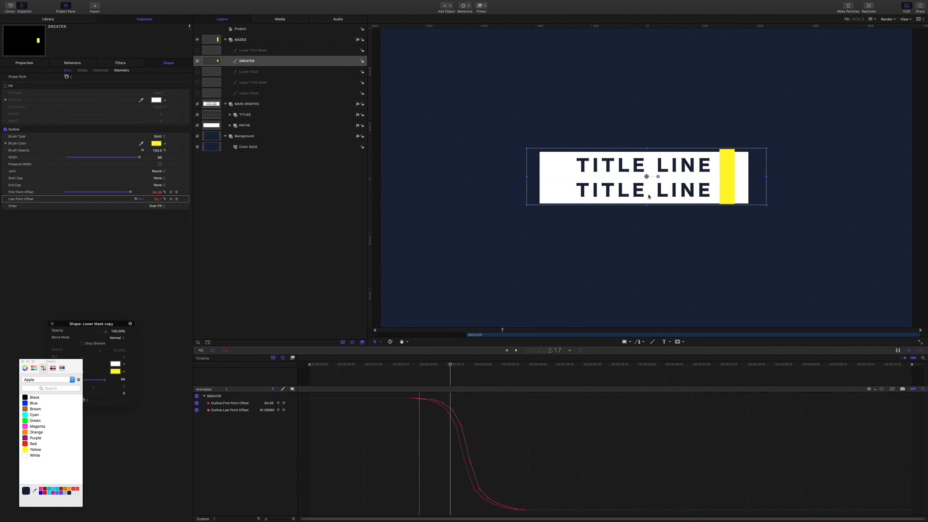
# Step: Add an image mask to the MAIN GRAPHIC group with GREATER as its source and Subtract as the mask blend mode
pyautogui.click(246, 104)
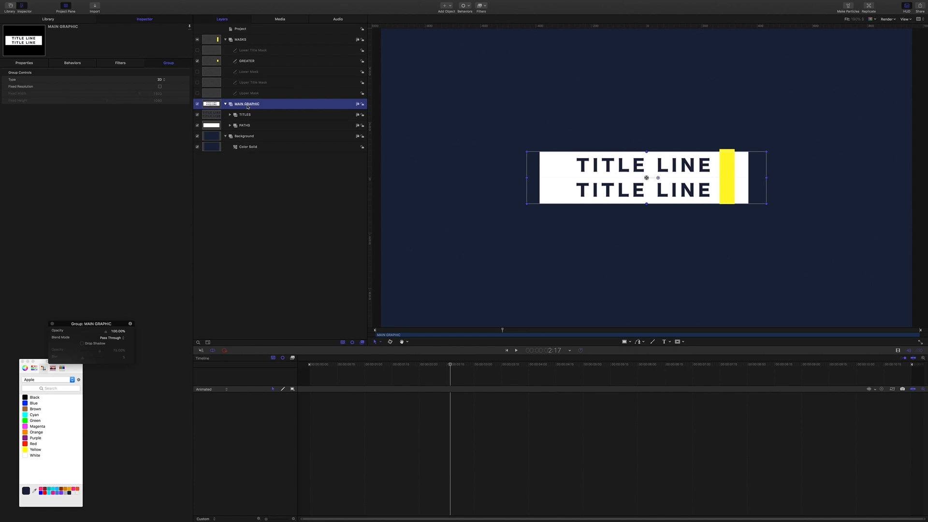
pyautogui.rightClick(248, 106)
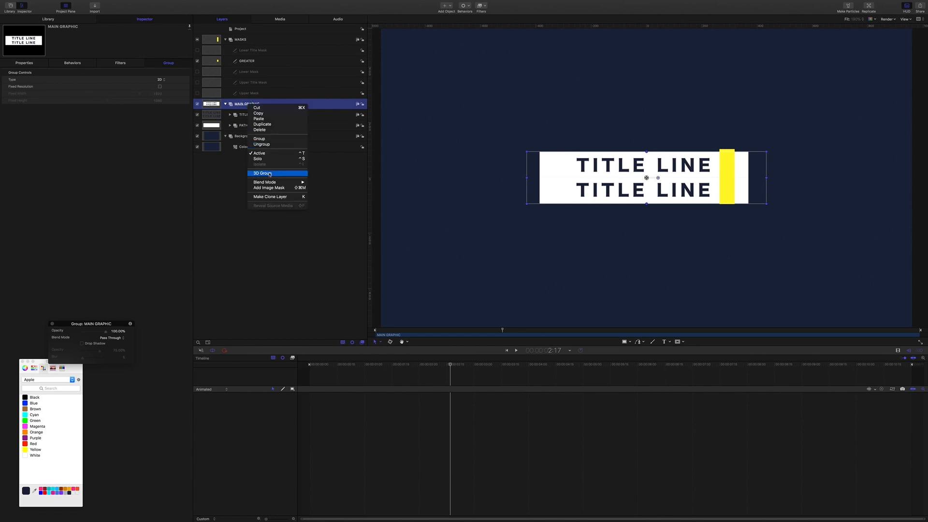
pyautogui.click(275, 188)
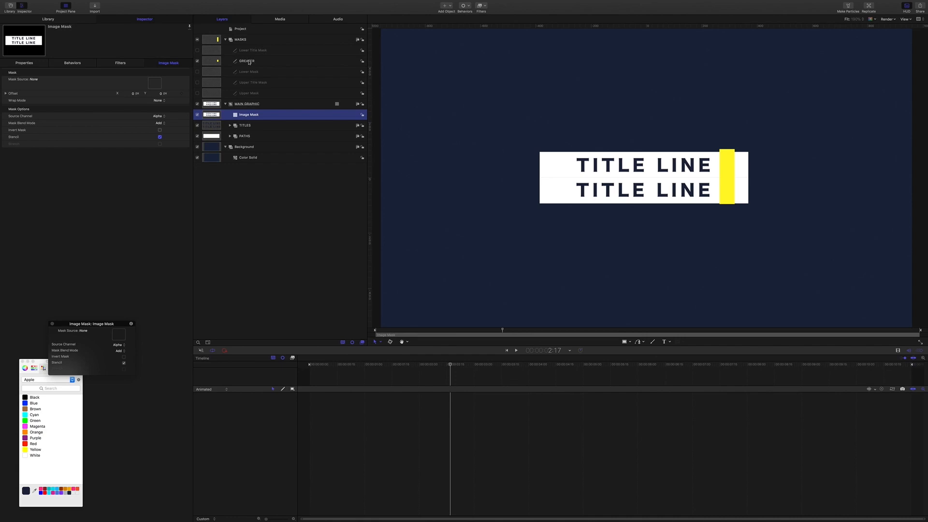
pyautogui.moveTo(249, 62); pyautogui.dragTo(153, 85)
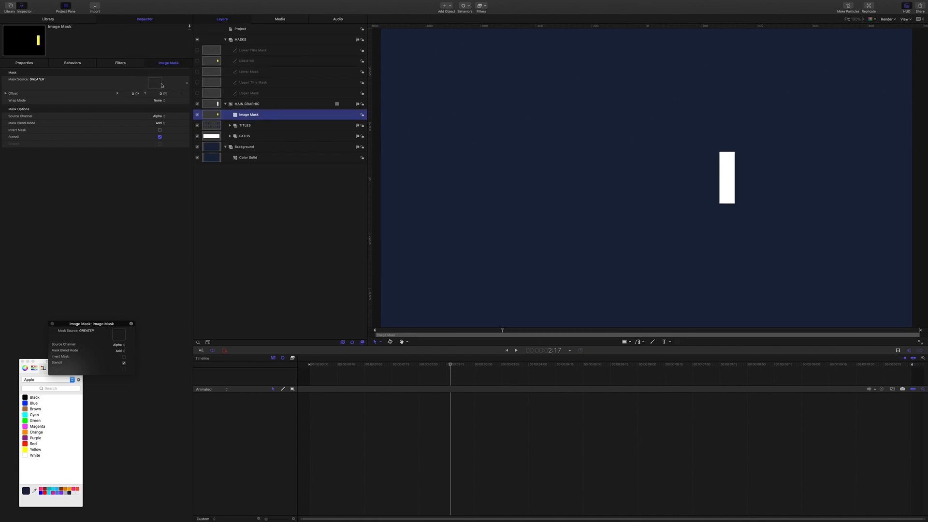
pyautogui.click(159, 123)
pyautogui.click(160, 130)
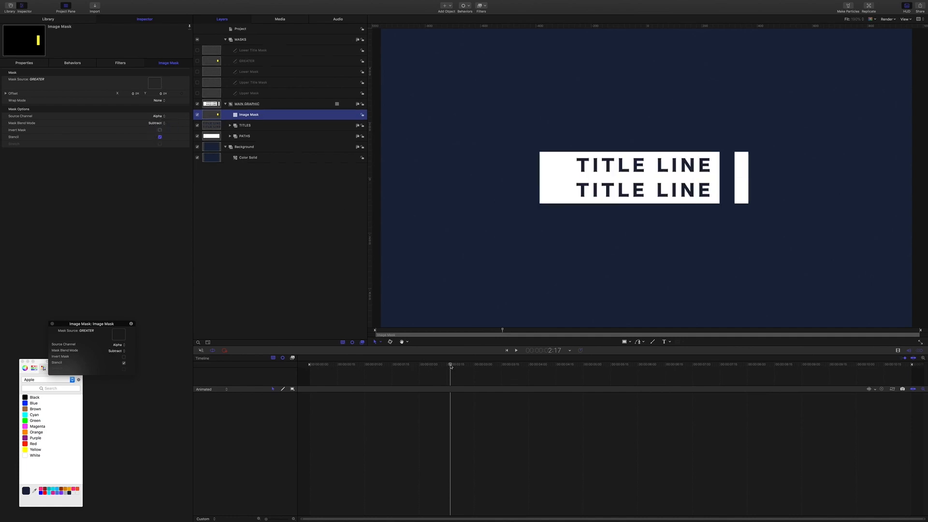
# Step: Scrub through the animation around 2:24 to check how the GREATER mask cuts across the titles and paths
pyautogui.moveTo(451, 366); pyautogui.dragTo(478, 370)
pyautogui.moveTo(483, 370); pyautogui.dragTo(464, 367)
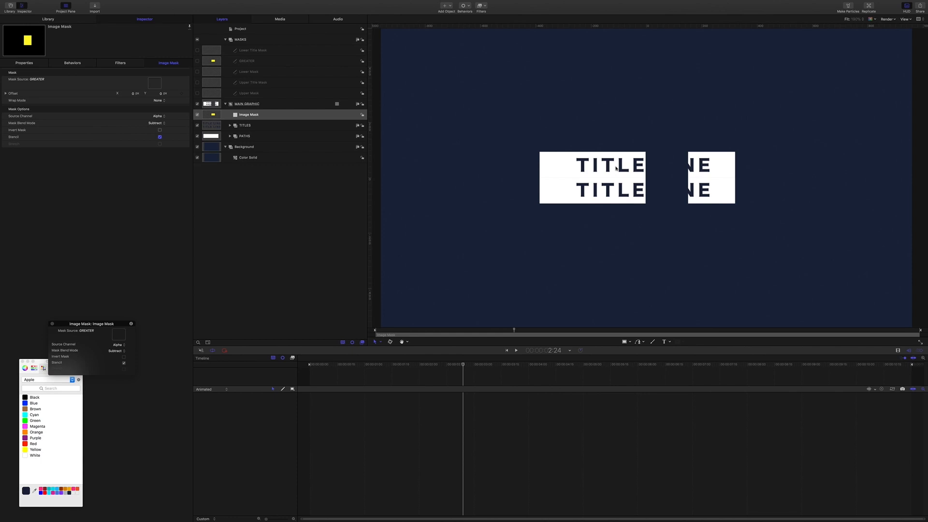
pyautogui.click(248, 117)
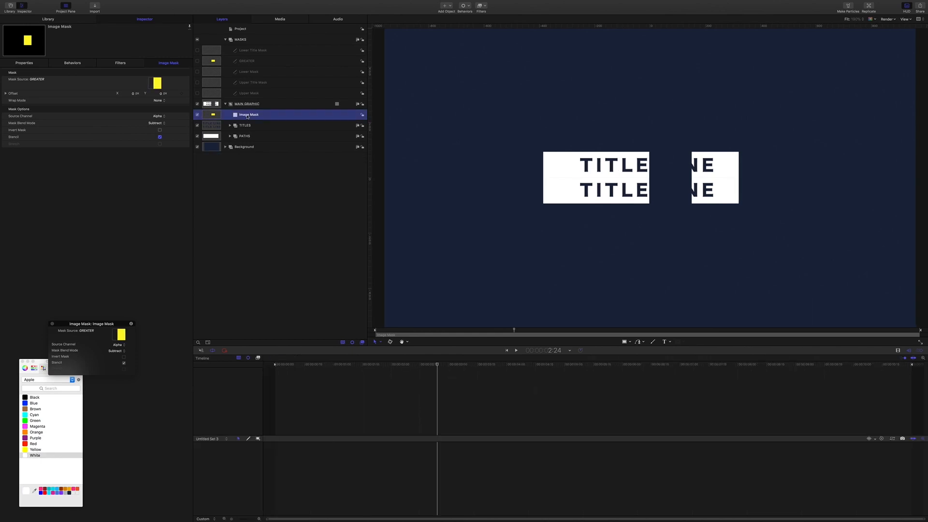
# Step: Duplicate the GREATER shape and rename the copy GREATER TITLES mask
pyautogui.click(263, 62)
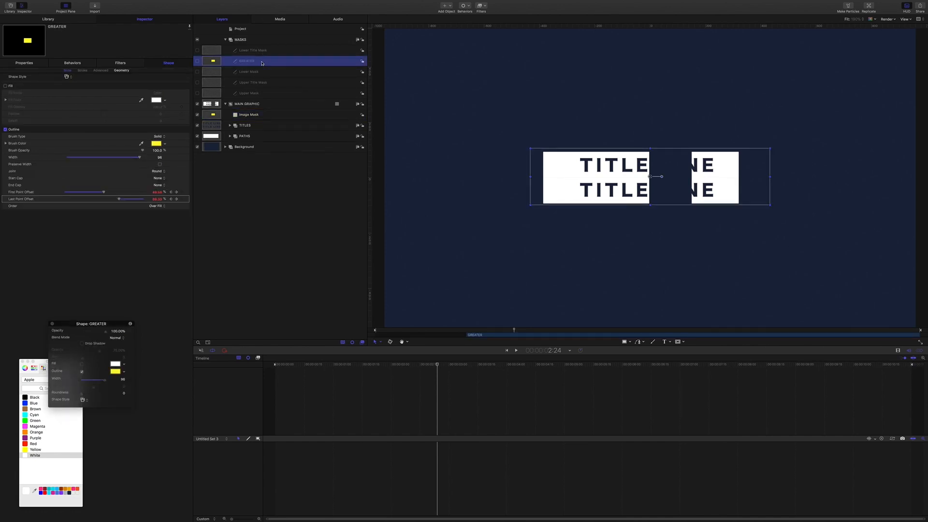
pyautogui.rightClick(262, 62)
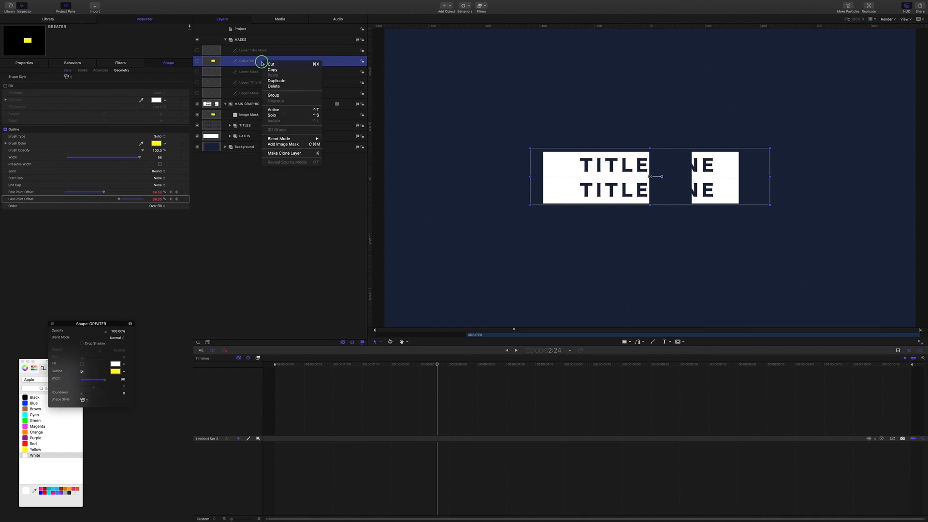
pyautogui.click(280, 81)
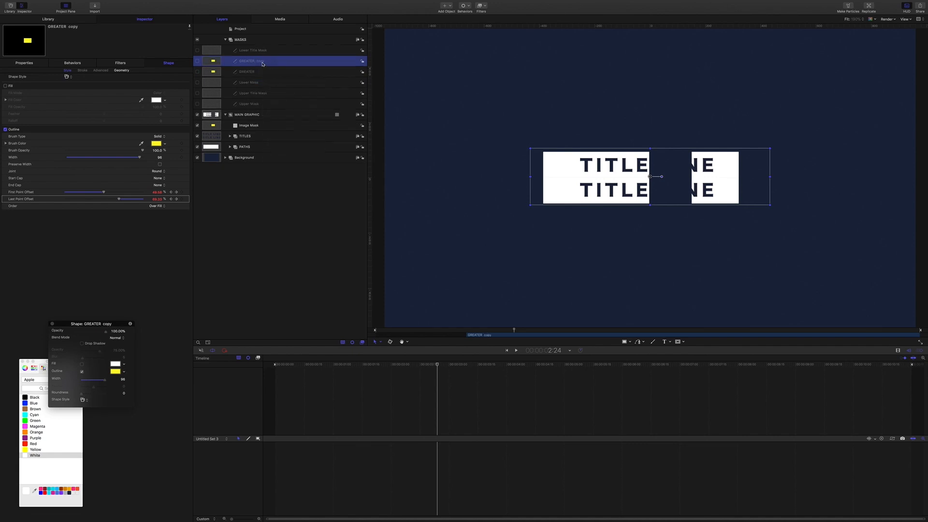
pyautogui.doubleClick(262, 62)
pyautogui.doubleClick(259, 61)
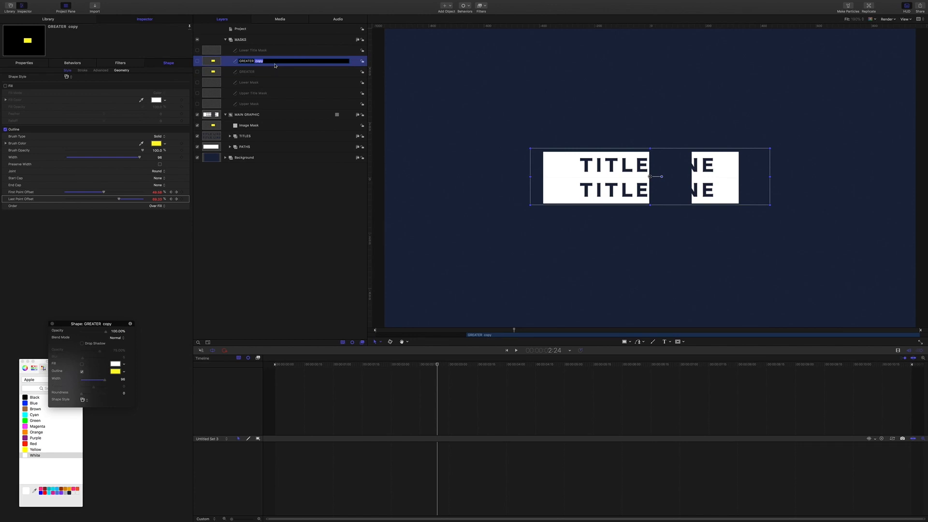
pyautogui.write('TITLES mask')
pyautogui.press('Return')
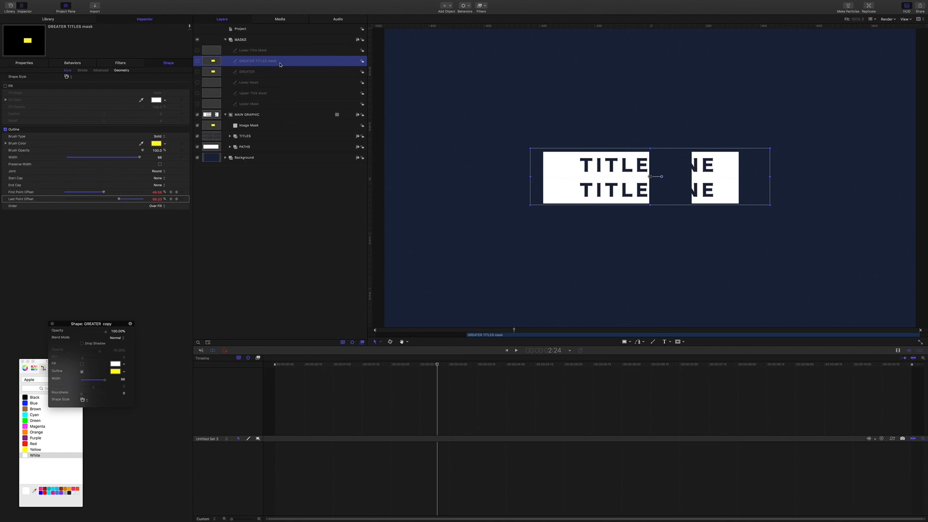
# Step: Turn on the GREATER TITLES mask shape and reset its First Point Offset parameter
pyautogui.click(197, 61)
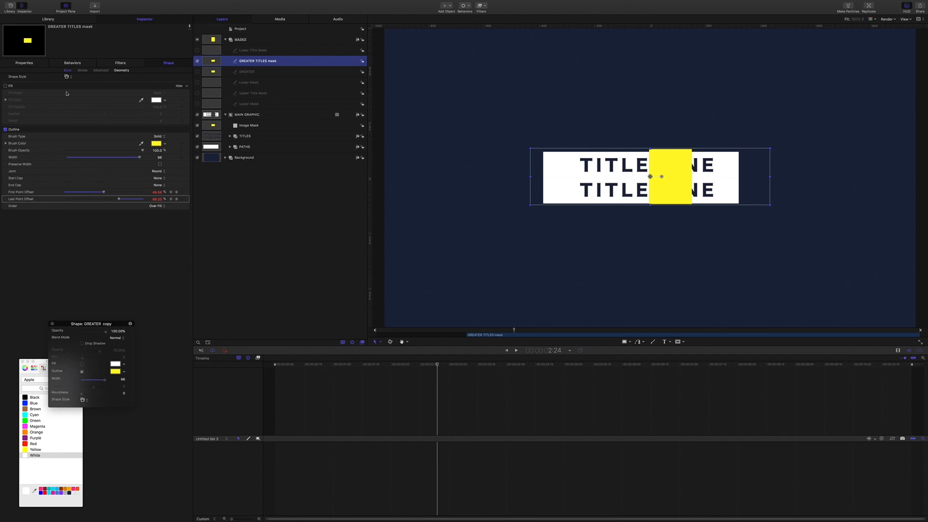
pyautogui.click(179, 192)
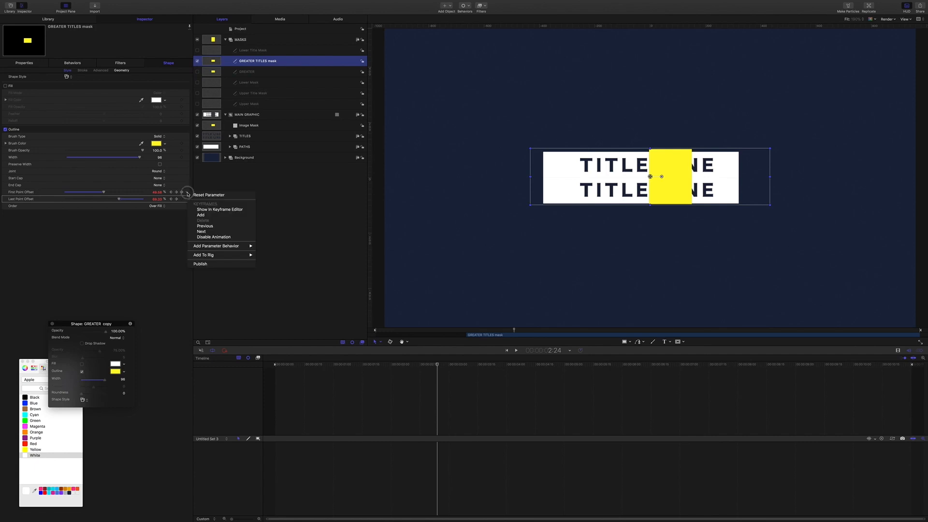
pyautogui.click(196, 196)
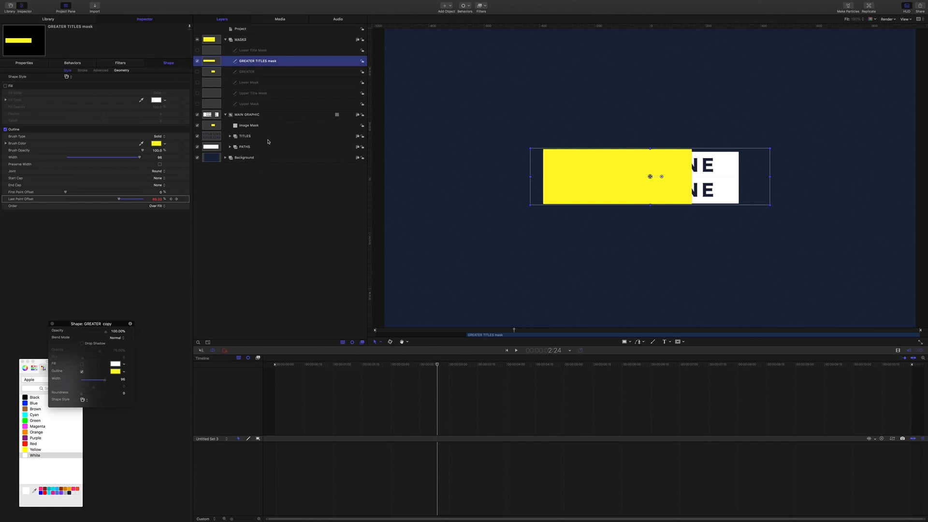
# Step: Add an image mask to the TITLES group and assign GREATER TITLES mask as its source
pyautogui.click(247, 137)
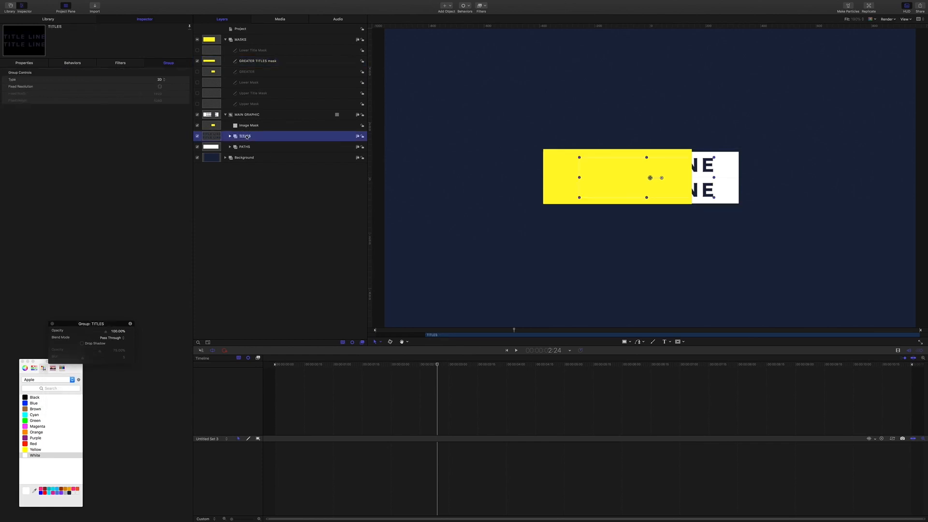
pyautogui.rightClick(246, 137)
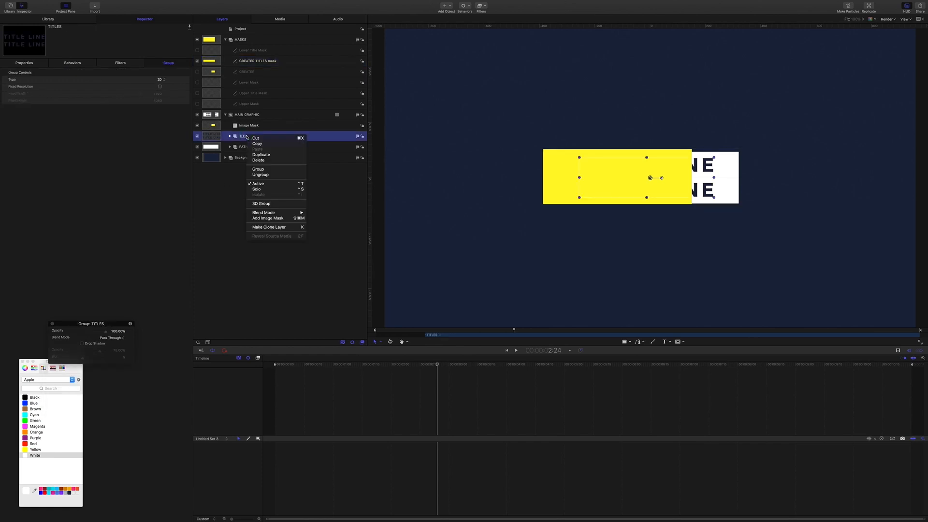
pyautogui.click(272, 218)
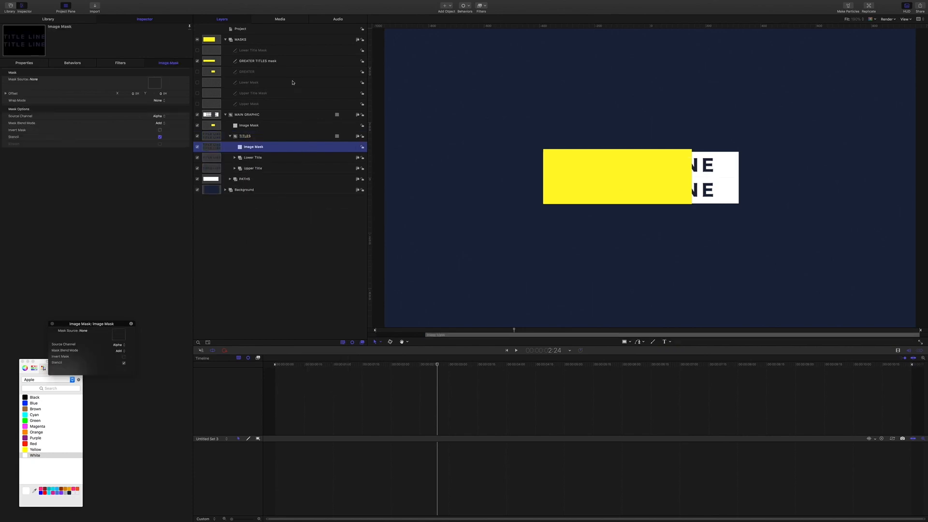
pyautogui.moveTo(249, 61); pyautogui.dragTo(152, 83)
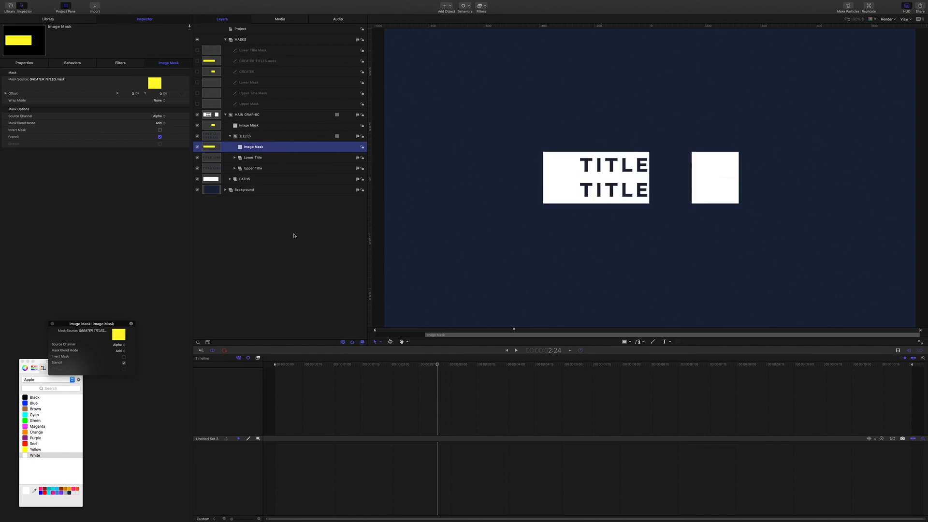
# Step: Go to 2:23 and show the animated parameter curves of the GREATER shape in the keyframe editor
pyautogui.moveTo(436, 366)
pyautogui.mouseDown()
pyautogui.moveTo(454, 367)
pyautogui.moveTo(428, 365)
pyautogui.moveTo(435, 366)
pyautogui.mouseUp()
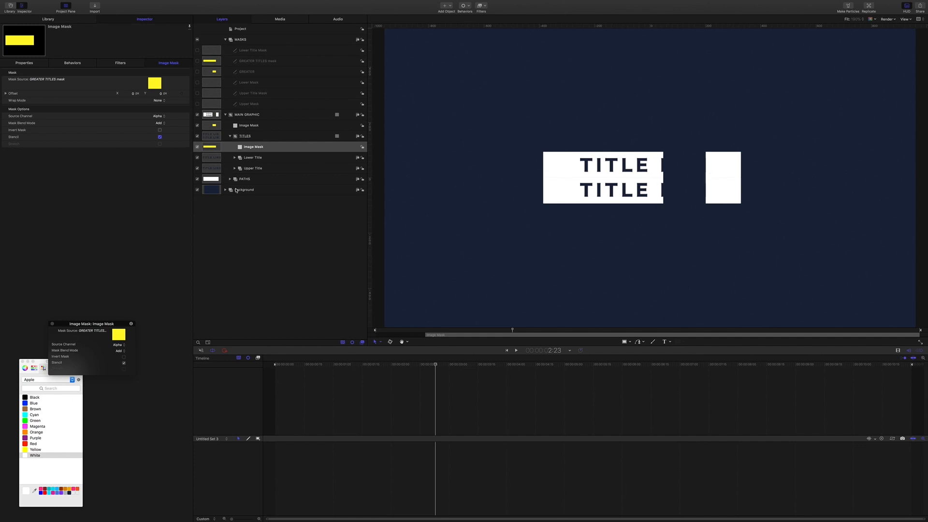
pyautogui.click(257, 71)
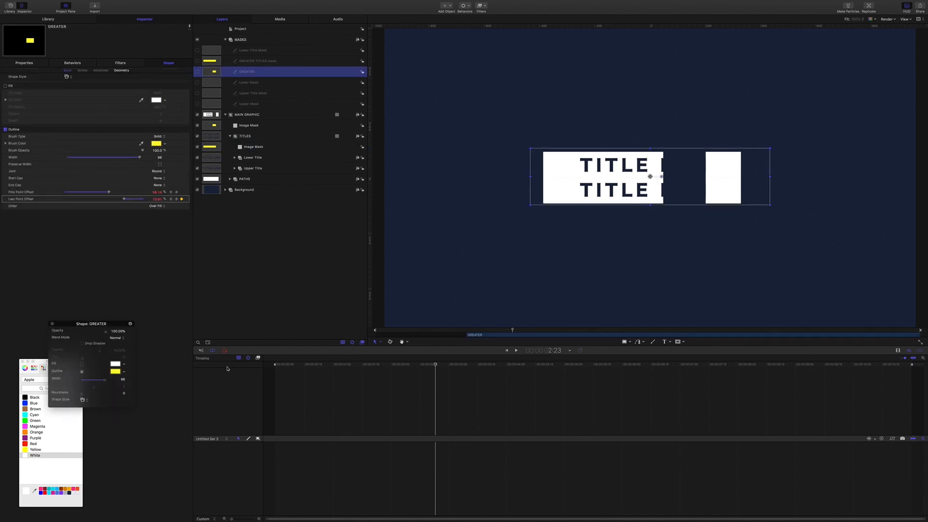
pyautogui.click(226, 440)
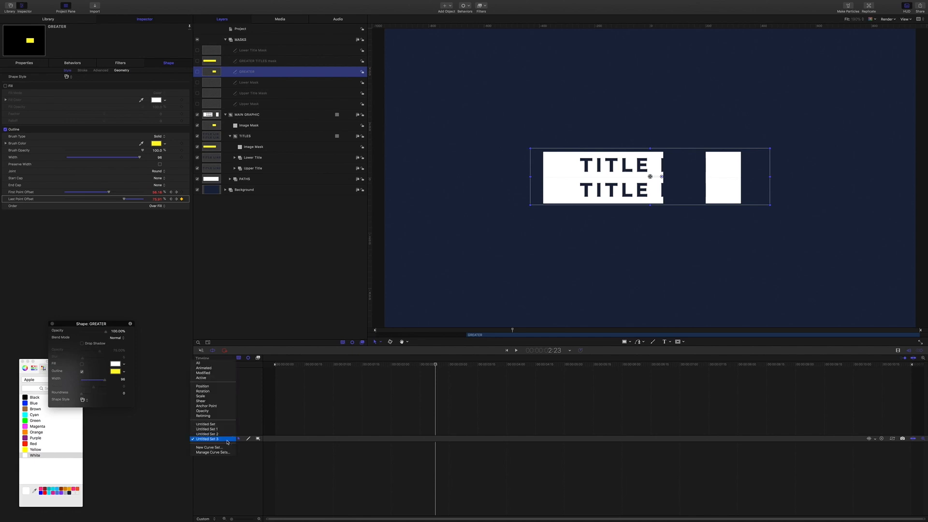
pyautogui.click(227, 368)
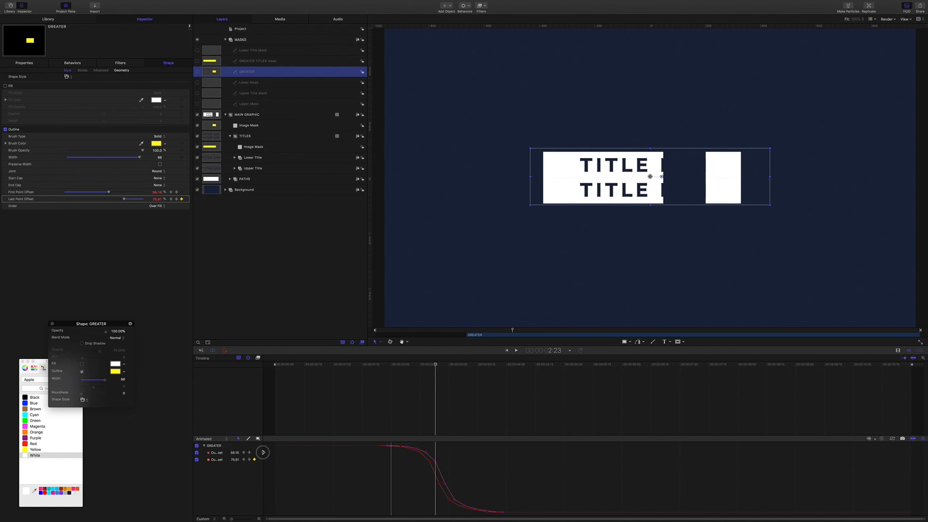
# Step: Isolate the GREATER shape's Last Point Offset curve and shift all its keyframes one frame later, starting at 1:29
pyautogui.moveTo(263, 454); pyautogui.dragTo(295, 457)
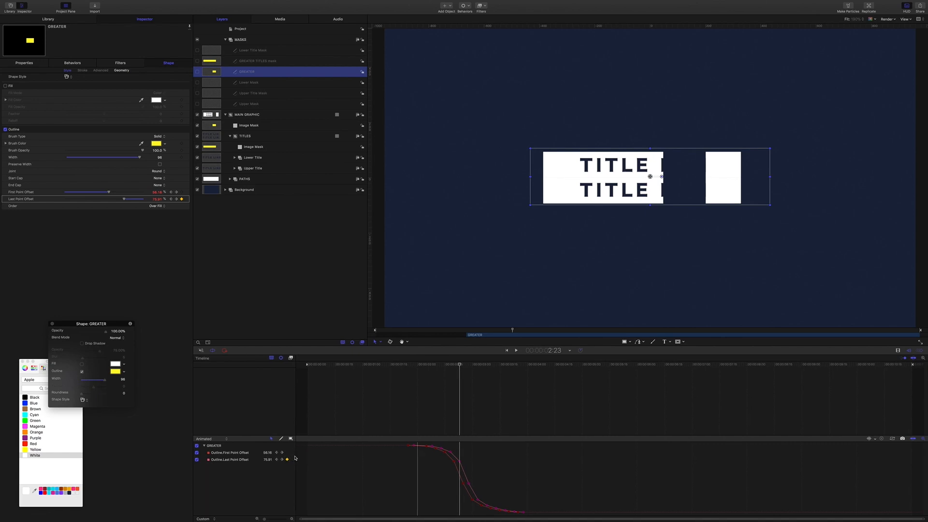
pyautogui.click(196, 455)
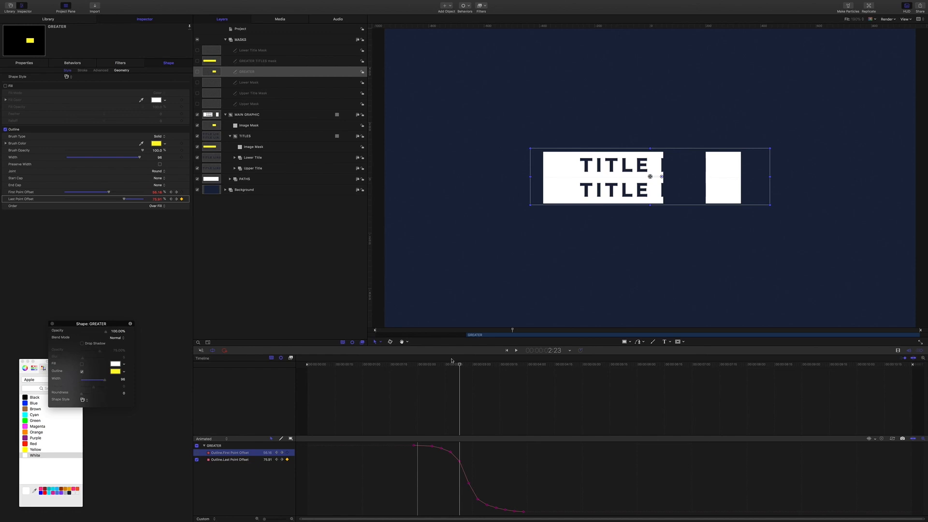
pyautogui.click(291, 440)
pyautogui.moveTo(407, 443); pyautogui.dragTo(534, 511)
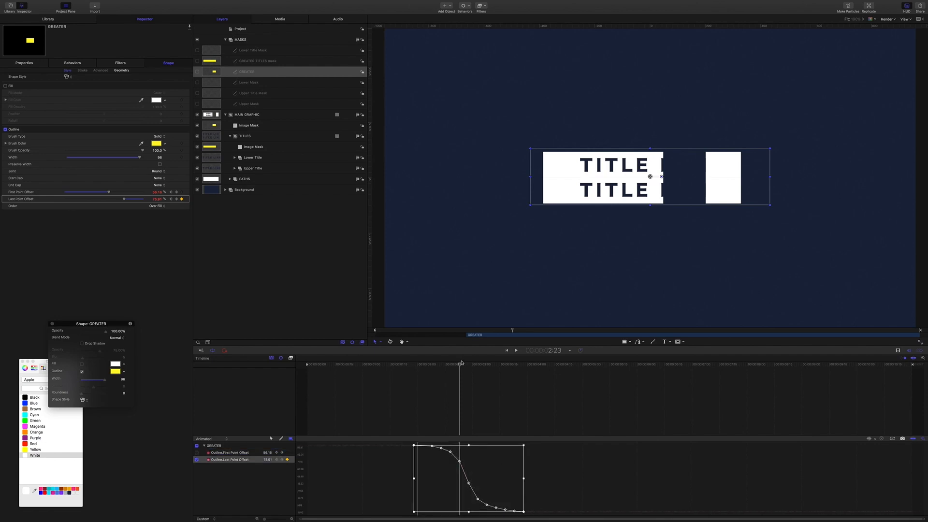
pyautogui.moveTo(460, 365); pyautogui.dragTo(414, 366)
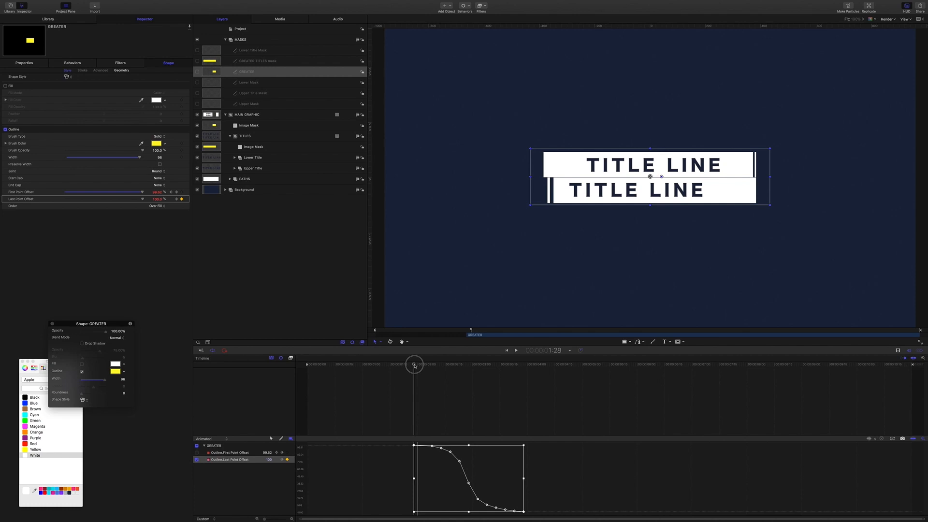
pyautogui.moveTo(415, 365); pyautogui.dragTo(416, 366)
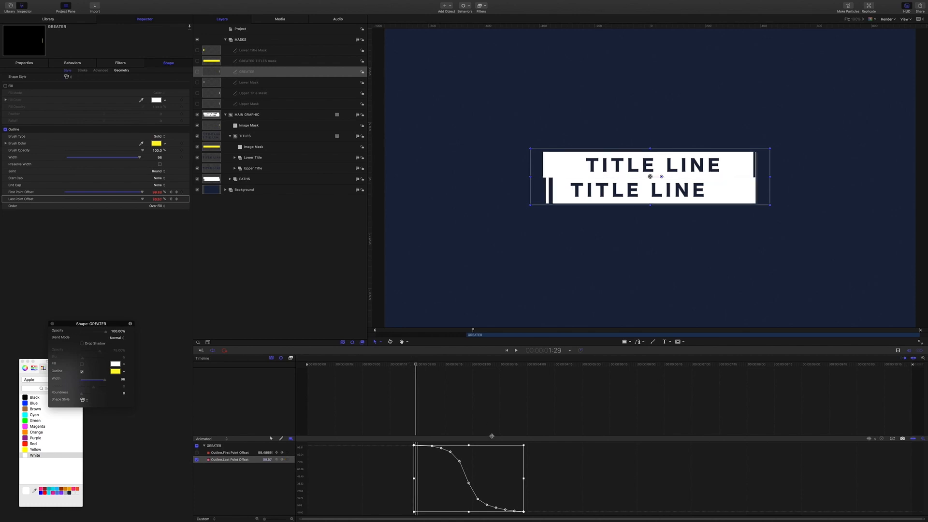
pyautogui.moveTo(488, 445); pyautogui.dragTo(490, 445)
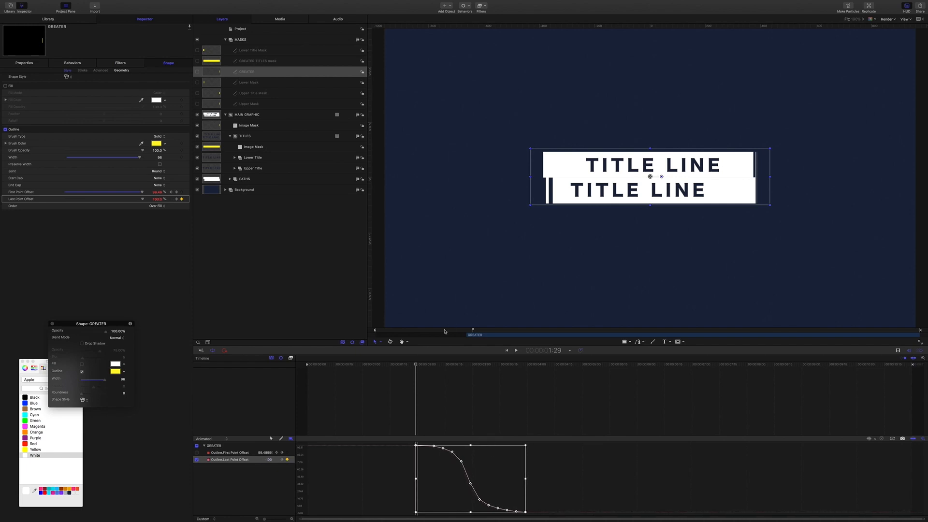
# Step: Scrub and play back the graphic to check the timing of the GREATER wipe across the paths and titles
pyautogui.moveTo(416, 365); pyautogui.dragTo(464, 372)
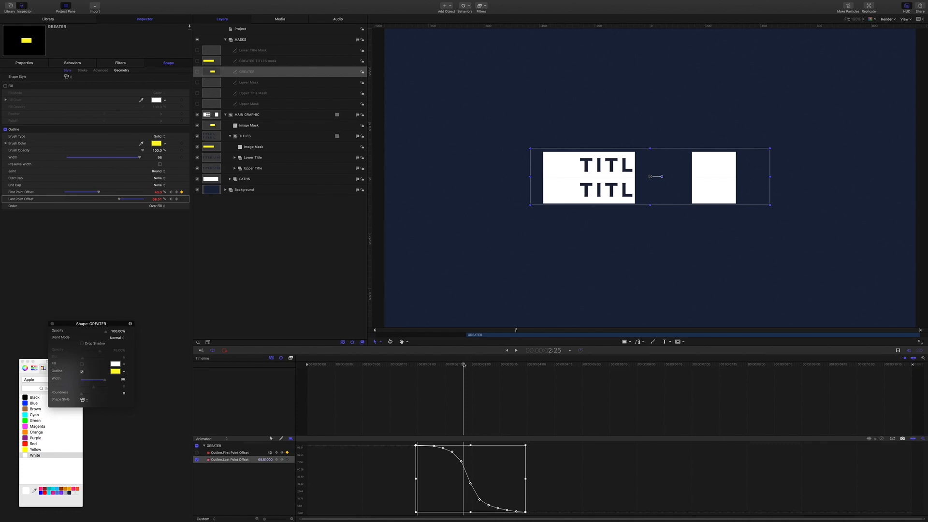
pyautogui.moveTo(464, 365); pyautogui.dragTo(380, 357)
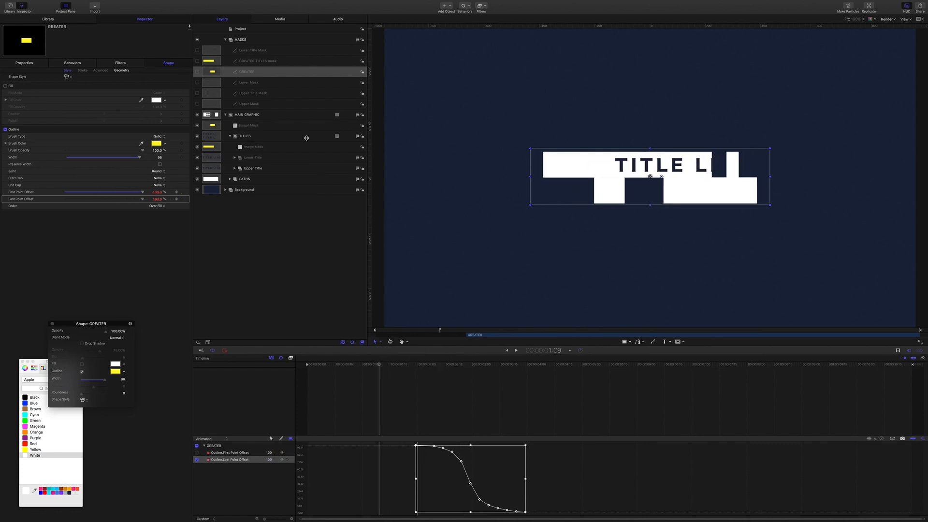
pyautogui.click(280, 244)
pyautogui.click(387, 366)
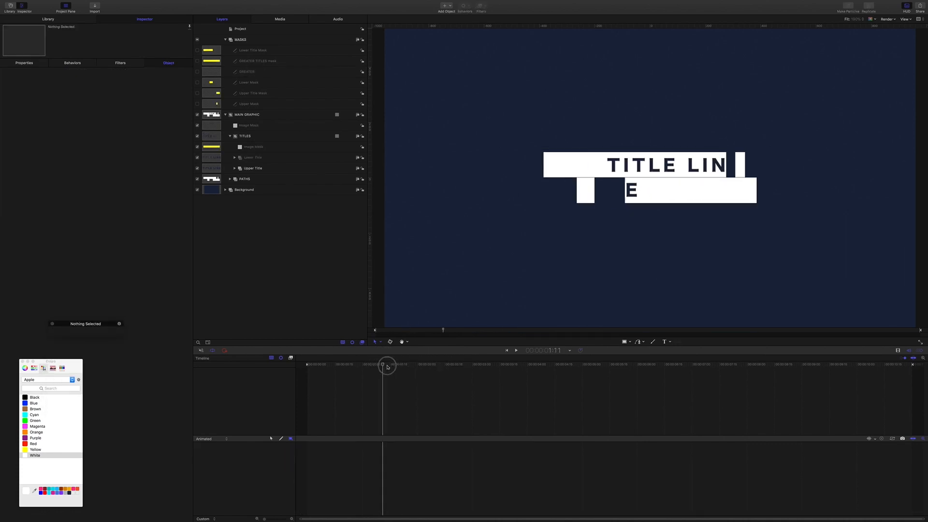
pyautogui.moveTo(387, 366); pyautogui.dragTo(425, 373)
pyautogui.click(452, 296)
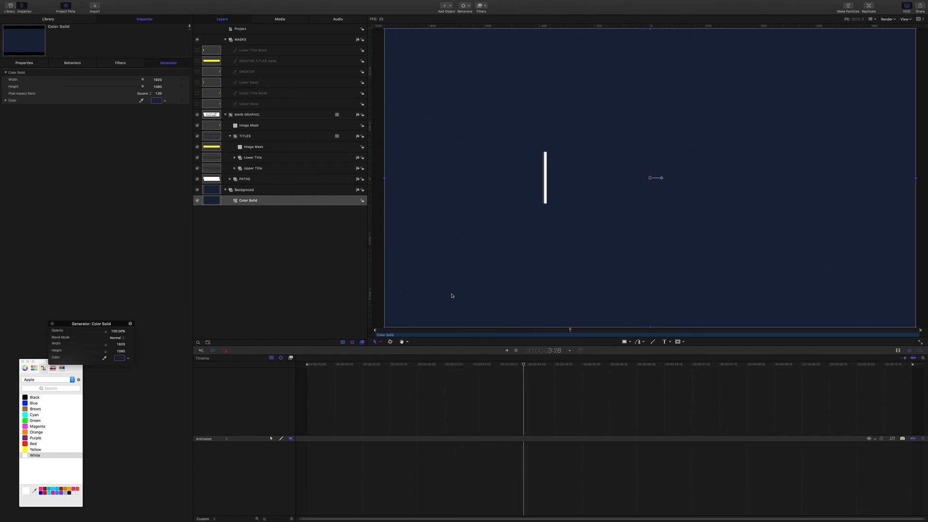
pyautogui.press('space')
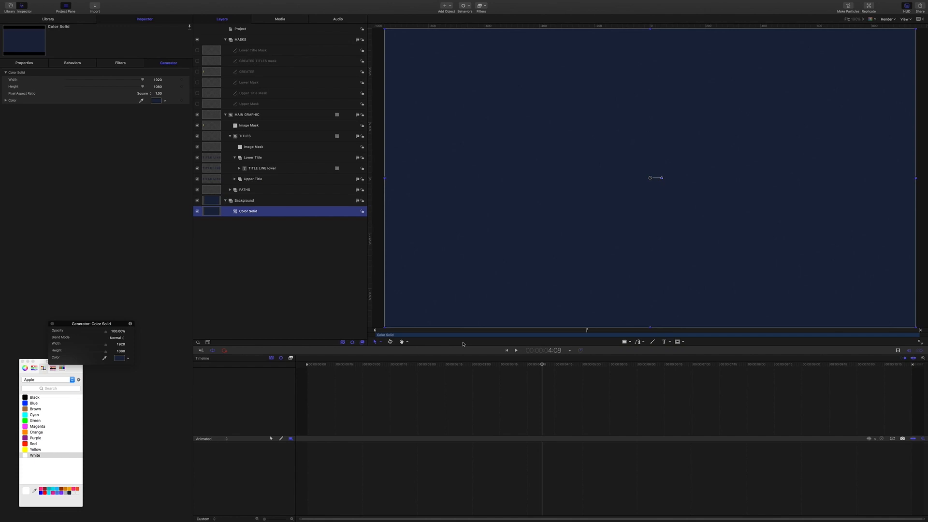
# Step: Create a new group at the top of the project and rename it MAIN TITLE
pyautogui.click(283, 311)
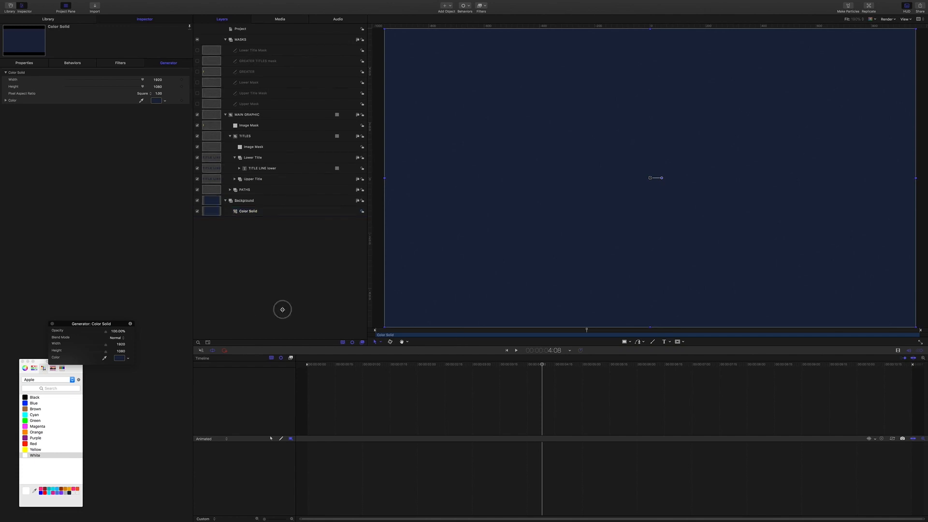
pyautogui.press('super+shift+n')
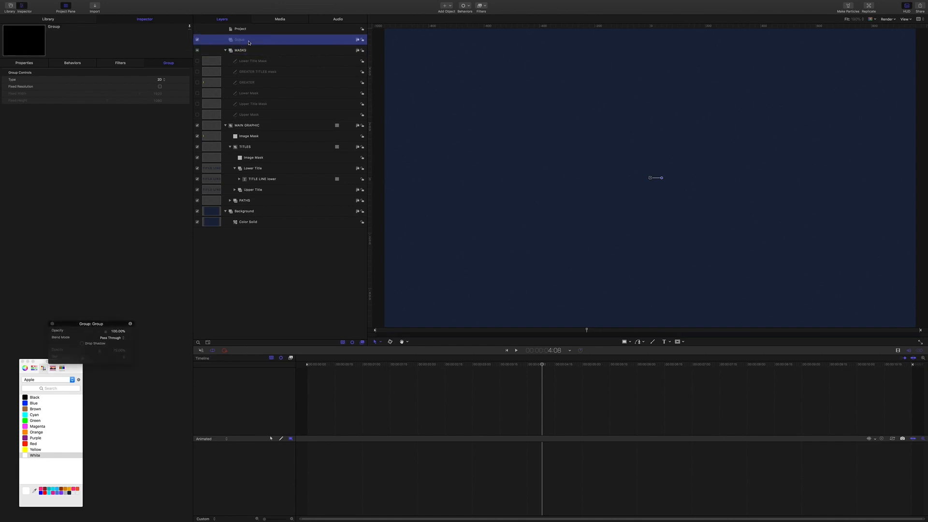
pyautogui.doubleClick(249, 43)
pyautogui.write('MAI')
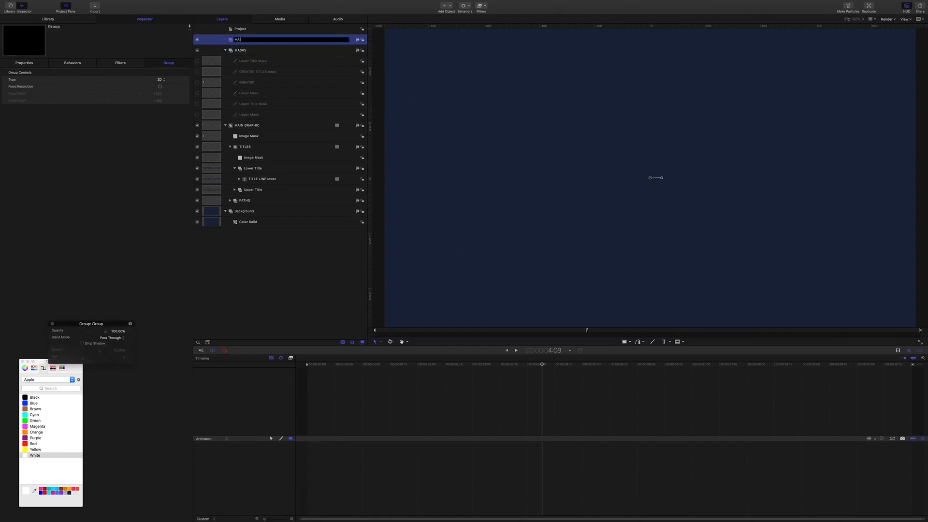
pyautogui.write('N TITLE')
pyautogui.press('Return')
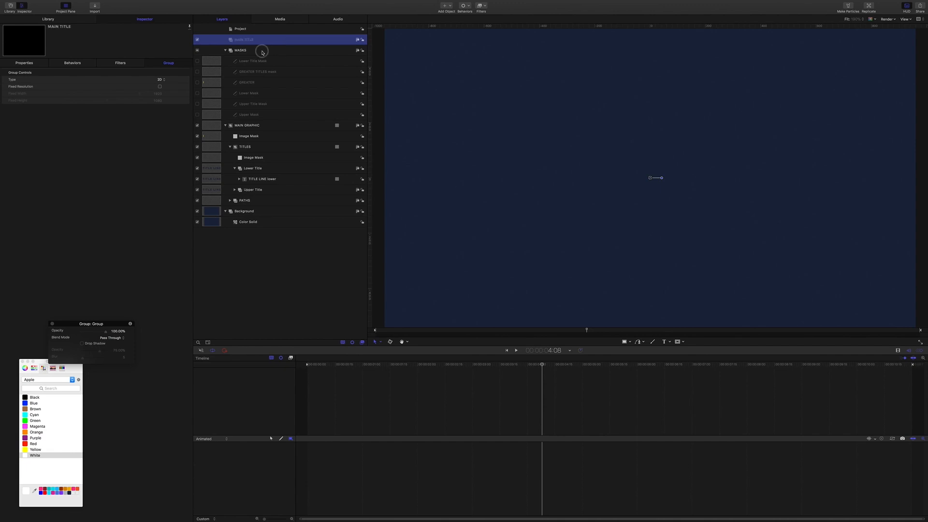
# Step: Add a text object reading MOTION TITLE to the MAIN TITLE group
pyautogui.click(665, 342)
pyautogui.click(608, 136)
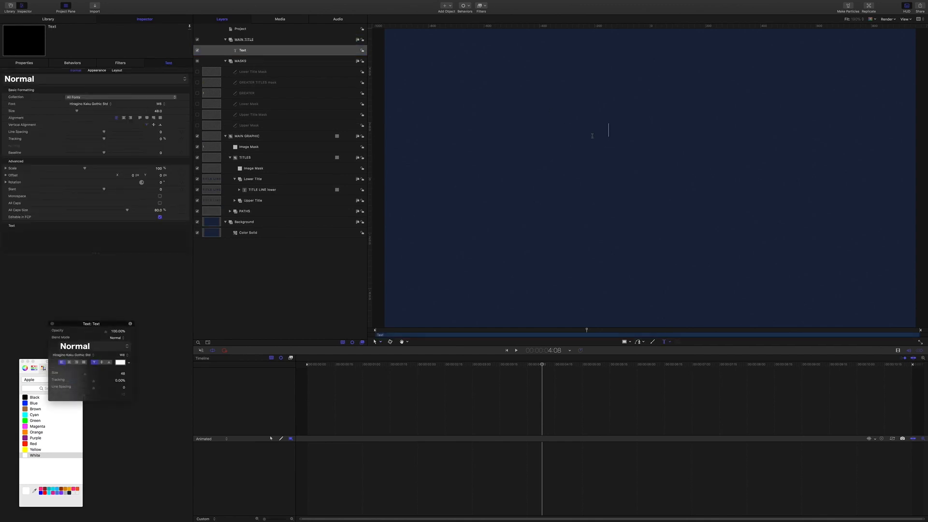
pyautogui.write('MO TION')
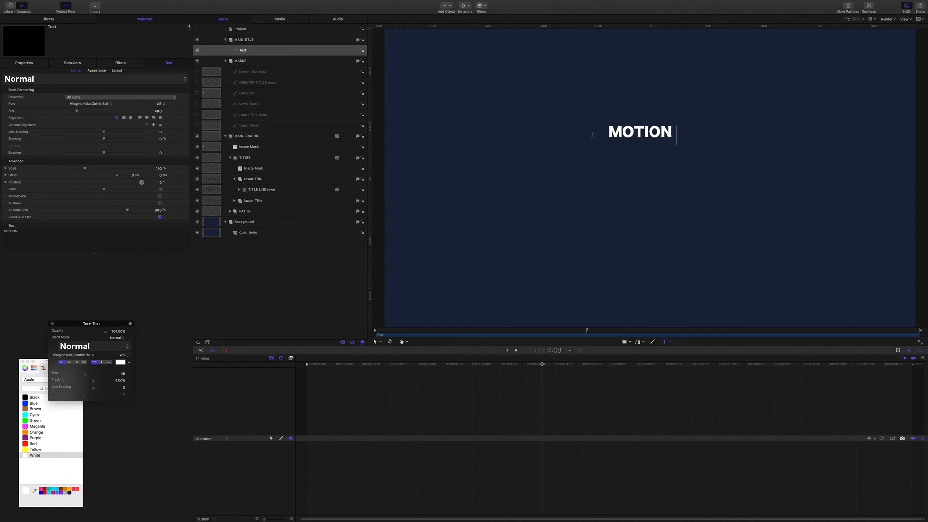
pyautogui.write(' TITLE')
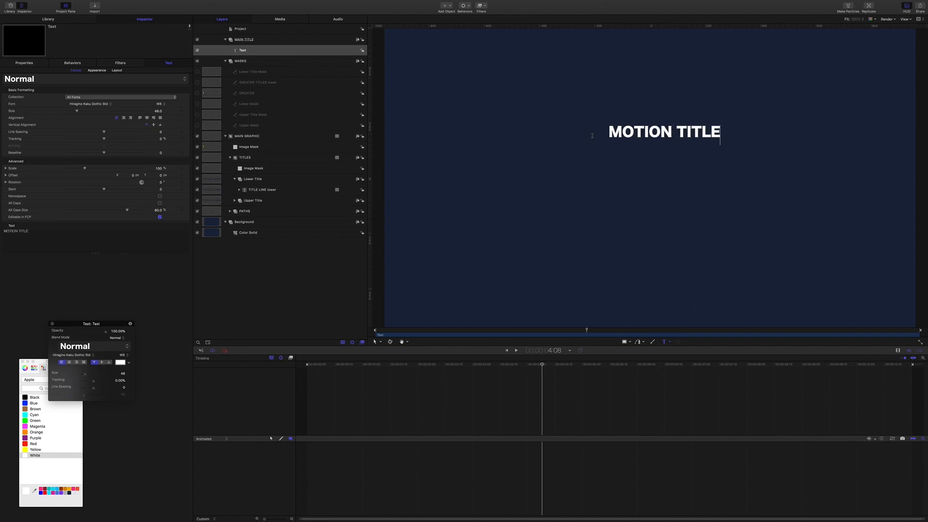
pyautogui.click(261, 277)
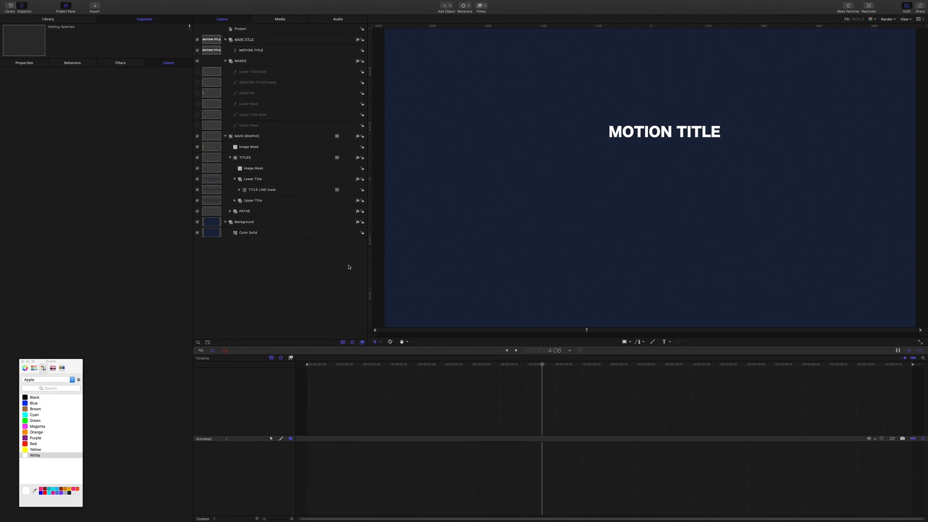
# Step: Set the MOTION TITLE text size to 85 and its alignment to centre
pyautogui.click(267, 49)
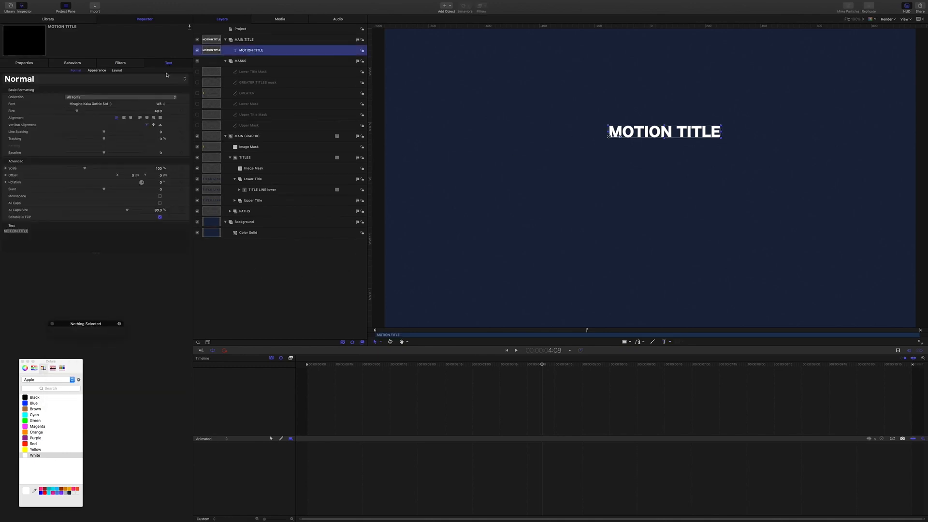
pyautogui.click(159, 111)
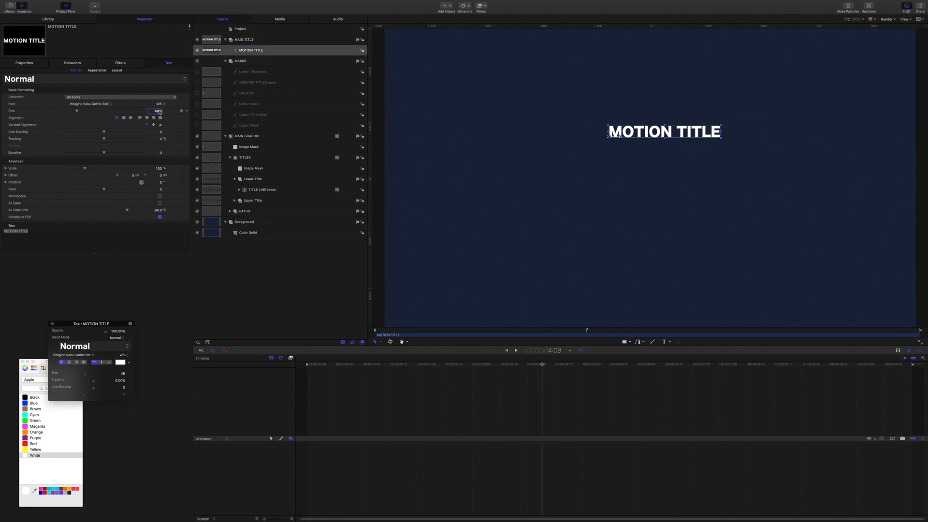
pyautogui.write('85')
pyautogui.press('Return')
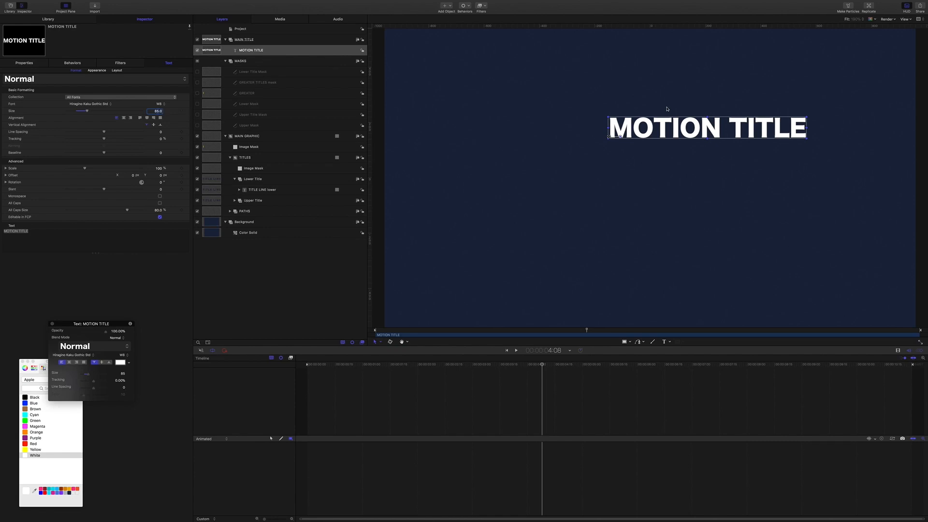
pyautogui.click(34, 62)
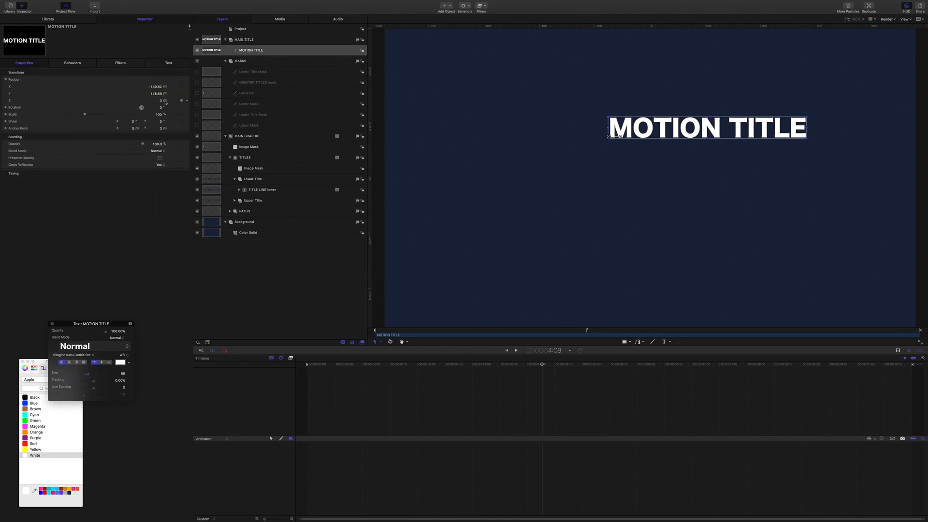
pyautogui.click(169, 63)
pyautogui.click(123, 118)
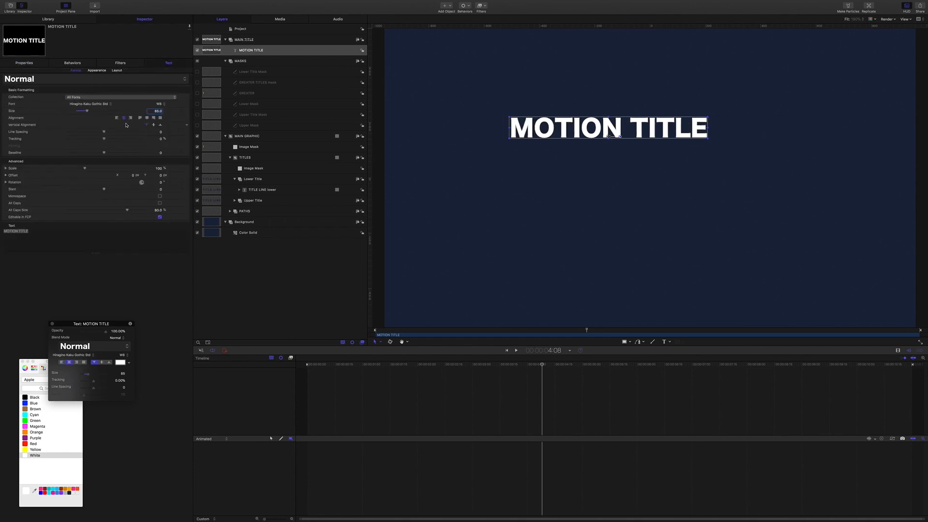
# Step: Move the MOTION TITLE anchor point up about 30 px to the letters' middle and reset the text's Position
pyautogui.rightClick(565, 127)
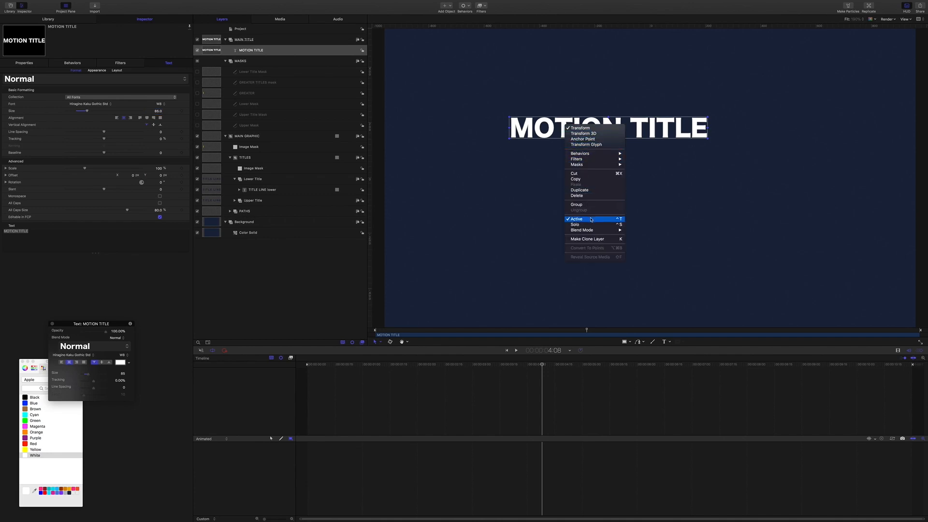
pyautogui.click(592, 134)
pyautogui.moveTo(610, 131); pyautogui.dragTo(609, 124)
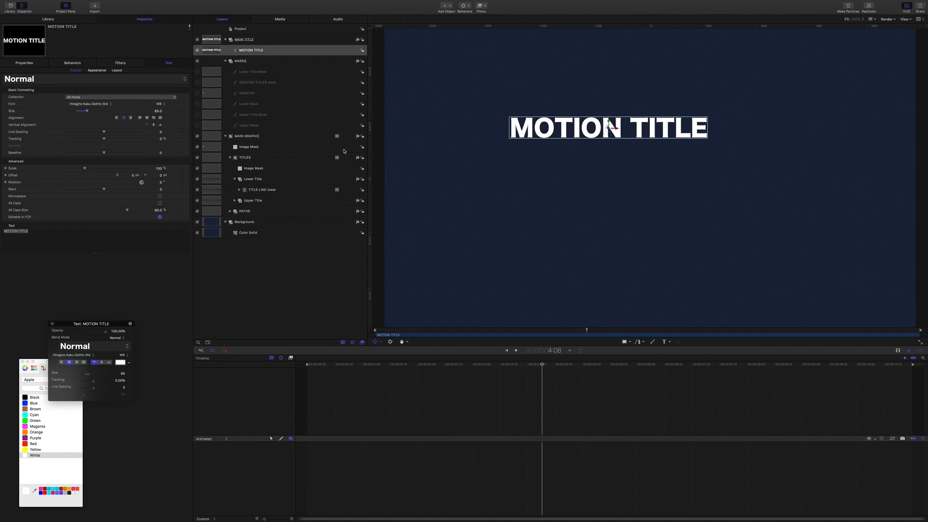
pyautogui.click(21, 62)
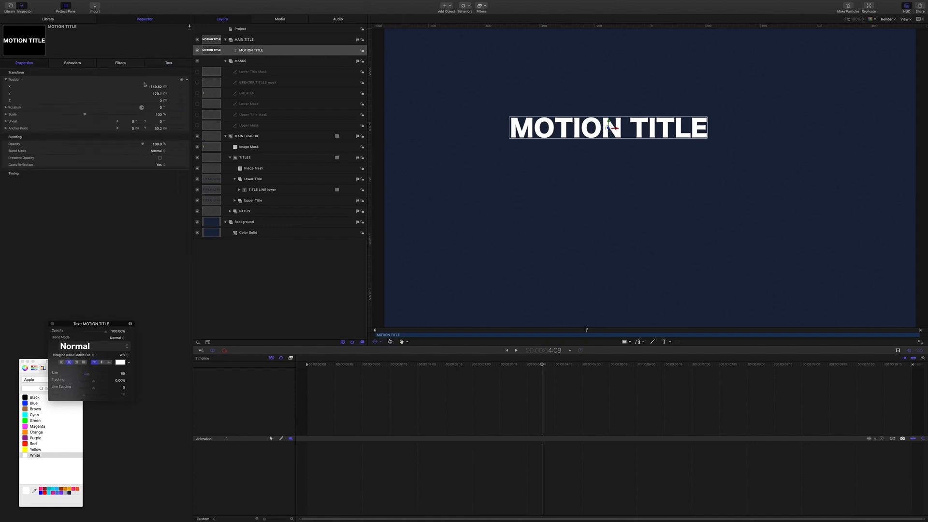
pyautogui.click(187, 80)
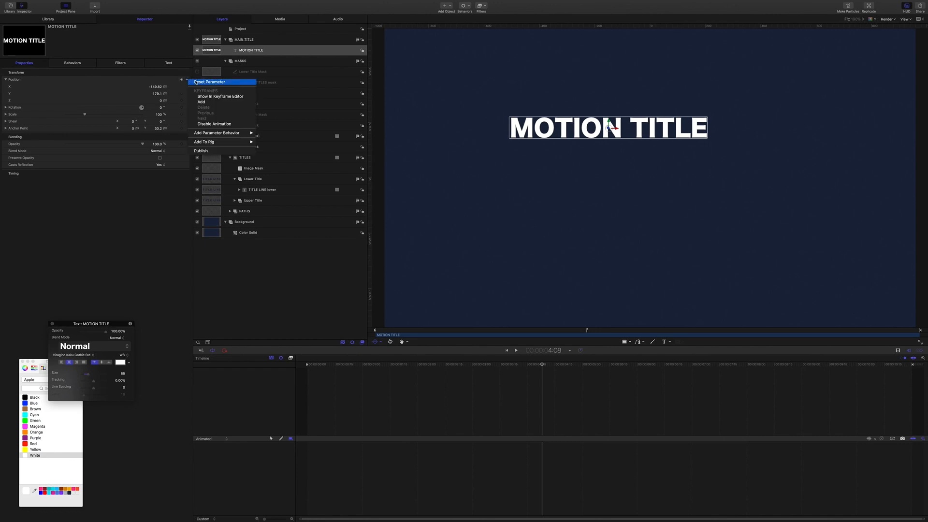
pyautogui.click(195, 82)
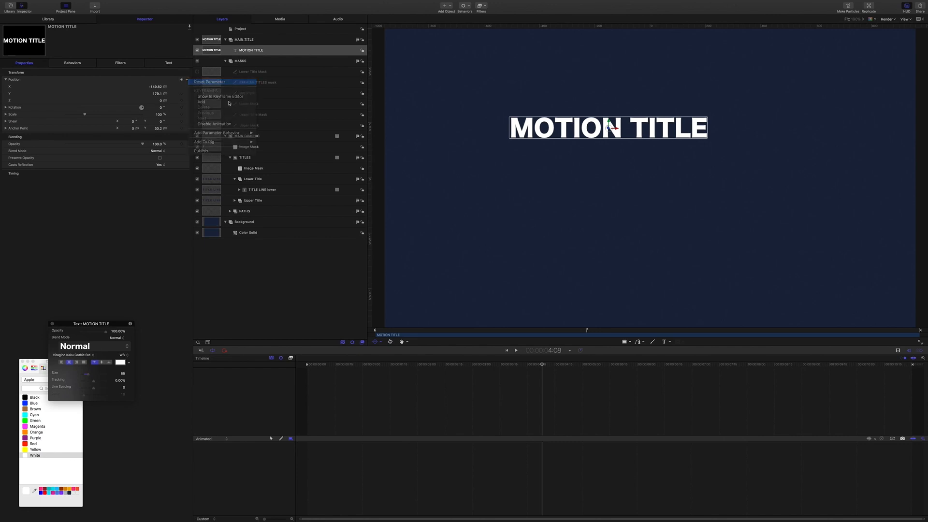
# Step: Go to 3:05 and set the MOTION TITLE layer's In point there
pyautogui.click(557, 351)
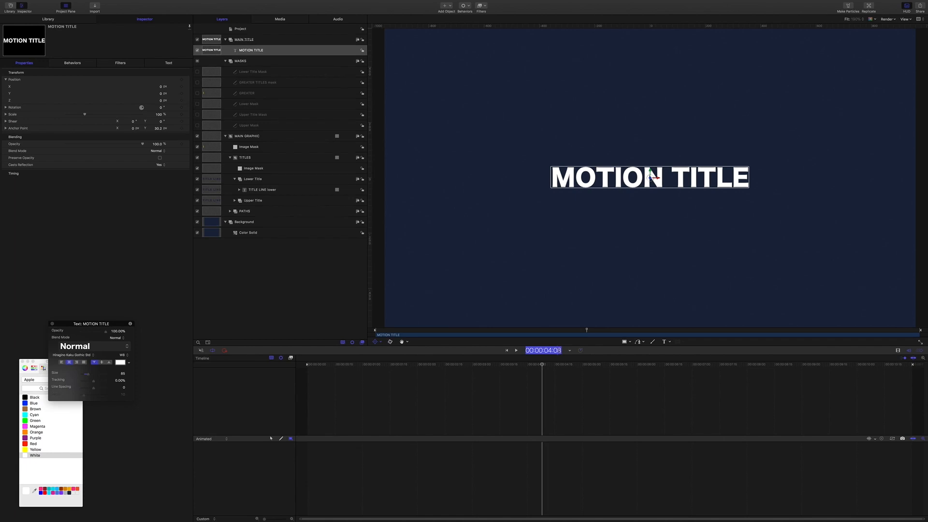
pyautogui.write('3:')
pyautogui.write('05')
pyautogui.press('Return')
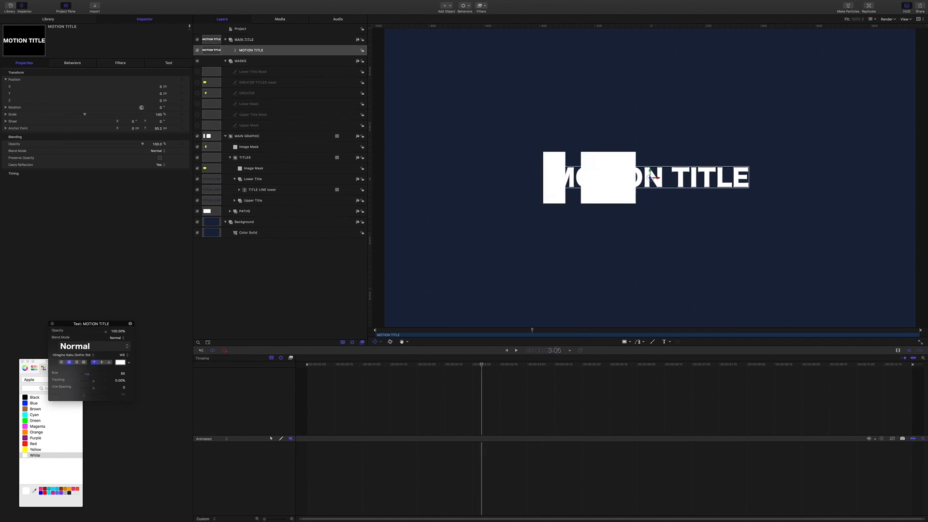
pyautogui.press('i')
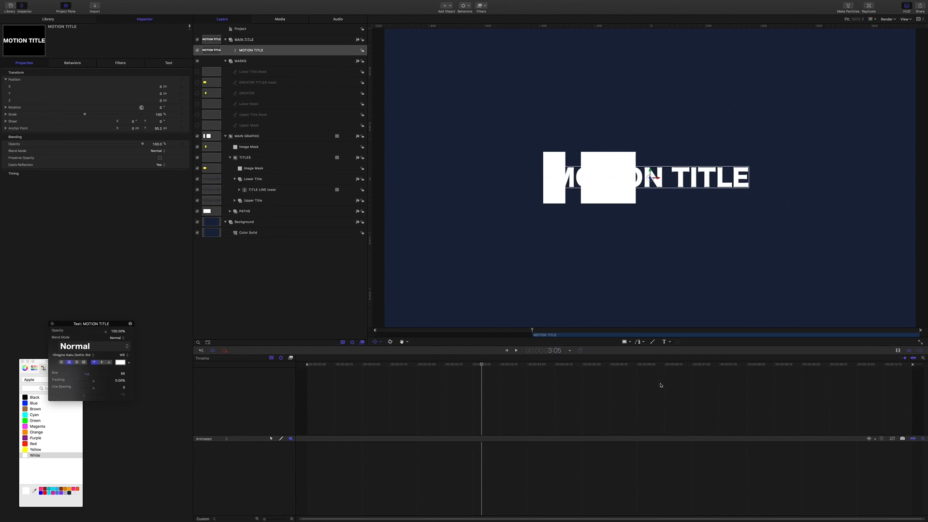
# Step: At 5:00, set the MOTION TITLE X position to 10 px and add a keyframe for it
pyautogui.click(555, 352)
pyautogui.write('5.0')
pyautogui.press('Return')
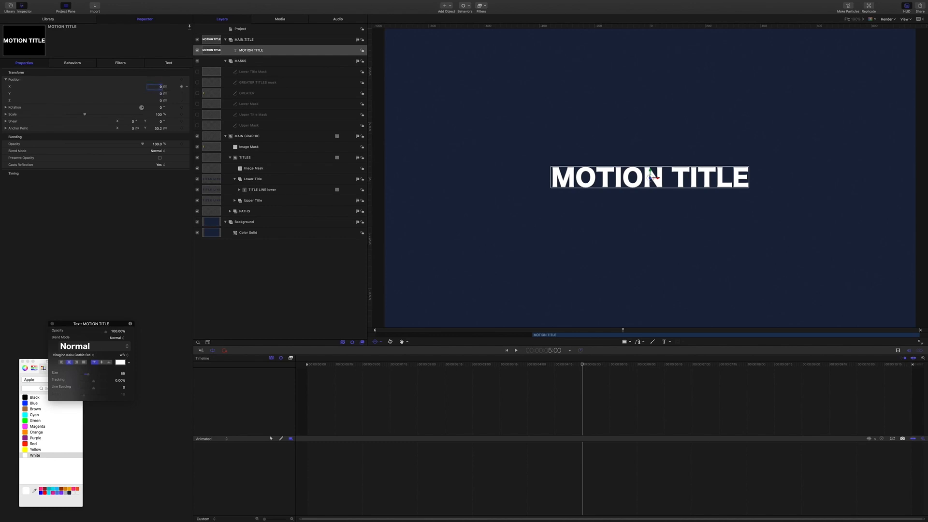
pyautogui.press('Return')
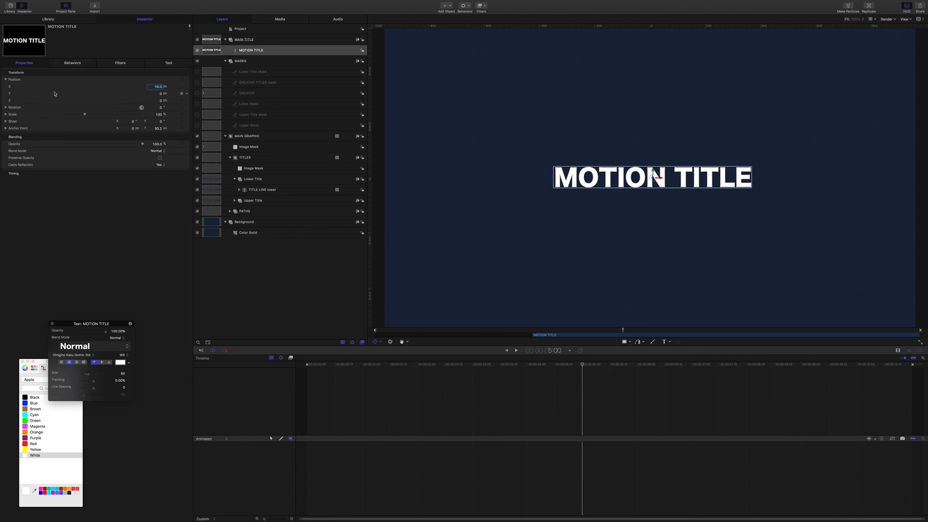
pyautogui.click(183, 88)
# Step: At 3:05, set the MOTION TITLE X position to -400 px
pyautogui.click(556, 350)
pyautogui.write('3.05')
pyautogui.press('Return')
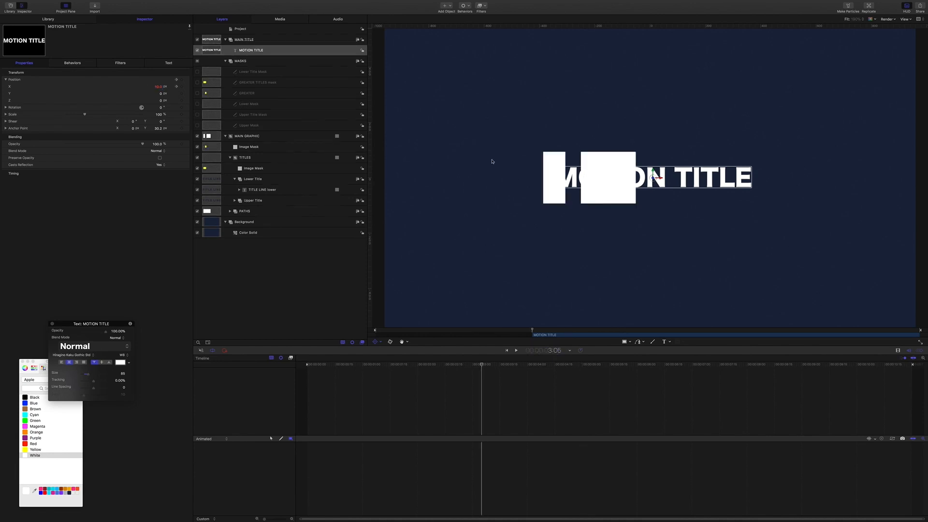
pyautogui.click(158, 87)
pyautogui.press('BackSpace')
pyautogui.press('Return')
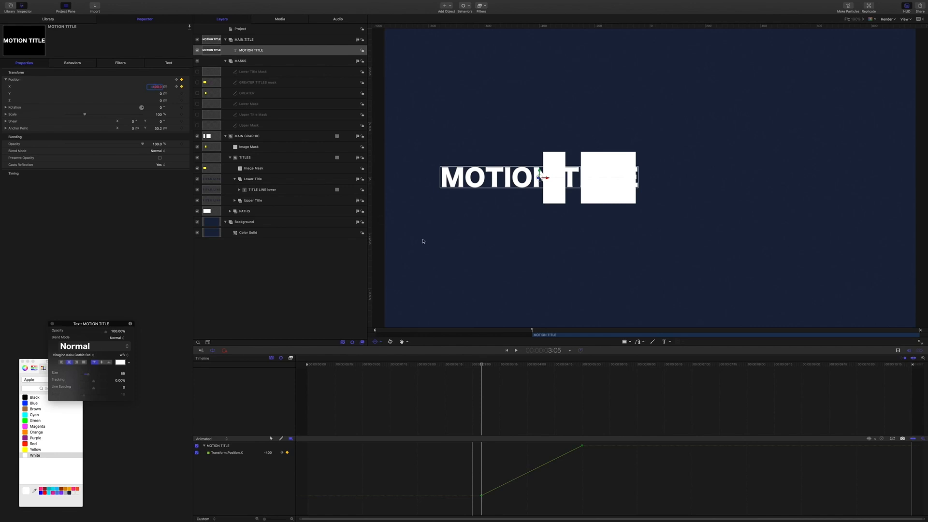
# Step: Reshape the MOTION TITLE Position X curve with its keyframe handles so it rises steeply from the first keyframe and eases into the last
pyautogui.moveTo(481, 367); pyautogui.dragTo(558, 374)
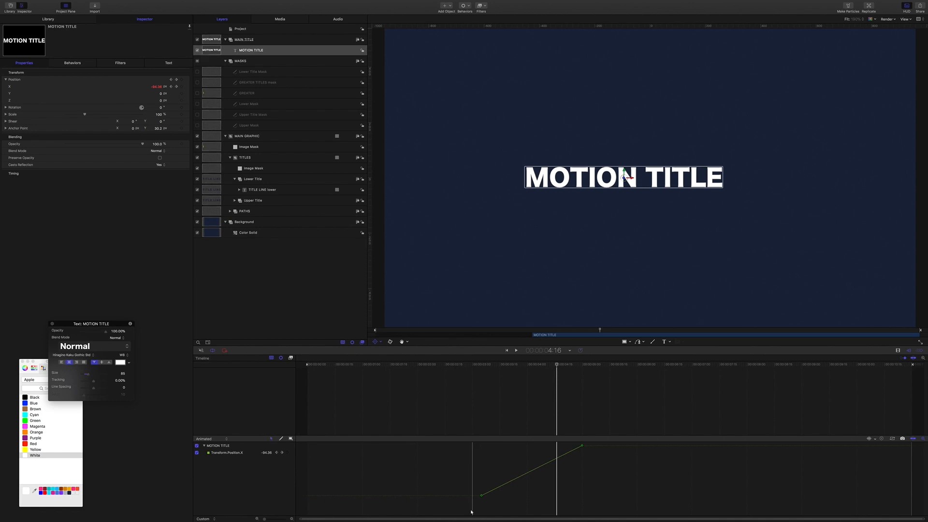
pyautogui.moveTo(478, 446); pyautogui.dragTo(614, 517)
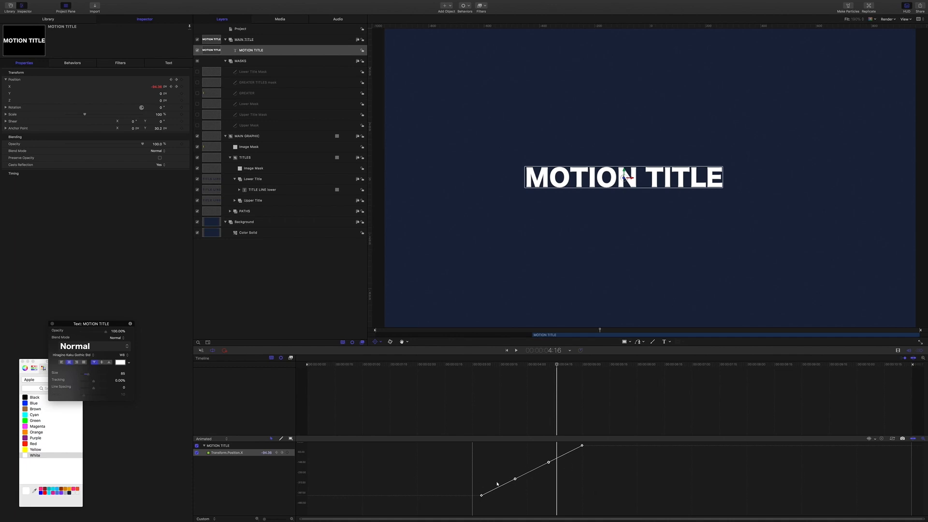
pyautogui.rightClick(515, 480)
pyautogui.click(528, 483)
pyautogui.moveTo(576, 442); pyautogui.dragTo(589, 451)
pyautogui.rightClick(549, 463)
pyautogui.click(558, 466)
pyautogui.moveTo(477, 488); pyautogui.dragTo(487, 450)
pyautogui.moveTo(574, 442); pyautogui.dragTo(533, 447)
# Step: Scrub and play back the MOTION TITLE position animation from around 3:05 to judge its easing
pyautogui.moveTo(560, 368); pyautogui.dragTo(458, 370)
pyautogui.press('space')
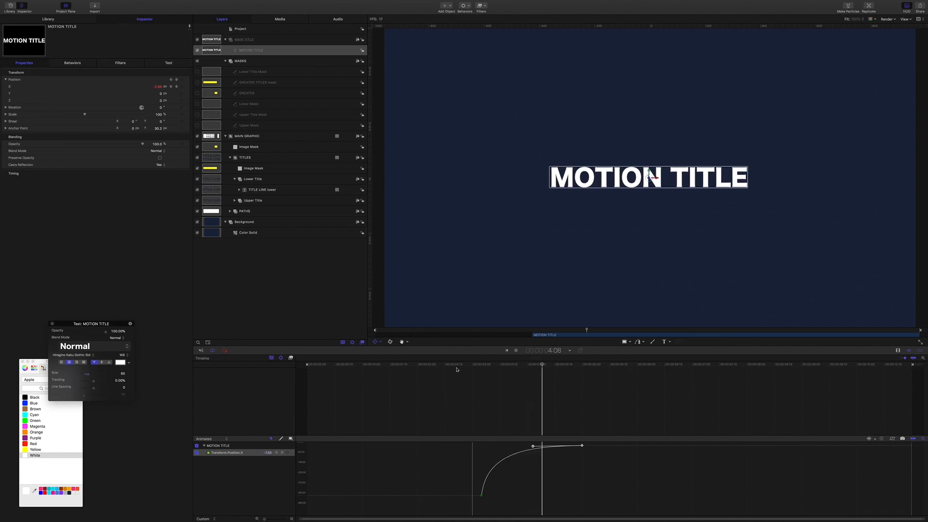
pyautogui.press('space')
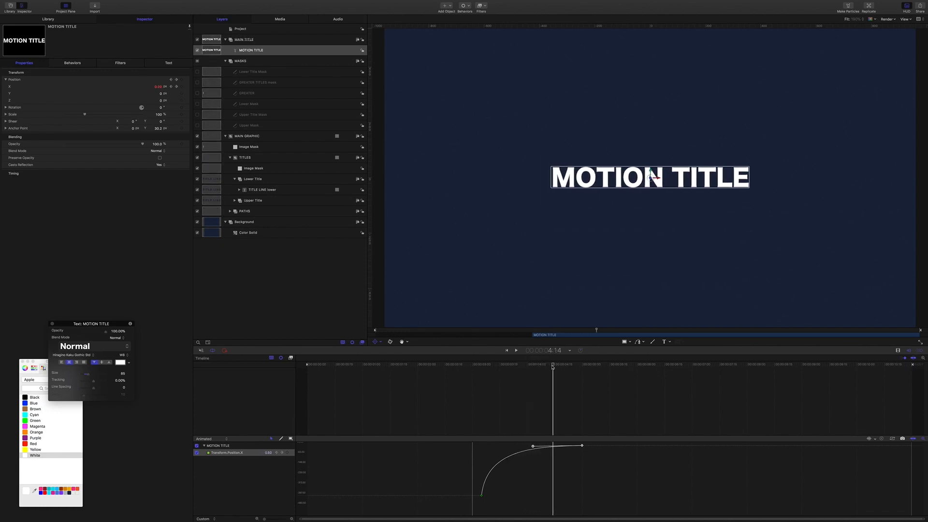
pyautogui.moveTo(553, 367); pyautogui.dragTo(487, 366)
pyautogui.moveTo(569, 367); pyautogui.dragTo(485, 366)
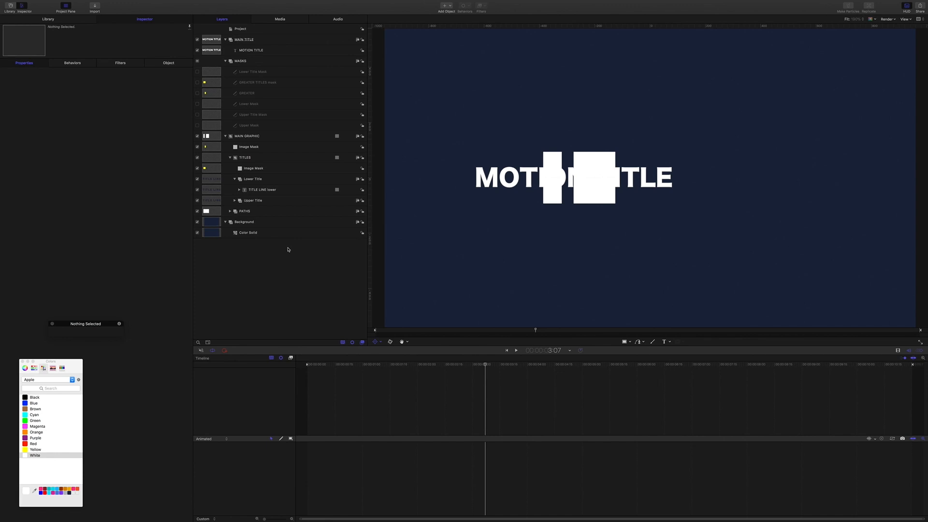
pyautogui.click(265, 51)
pyautogui.press('space')
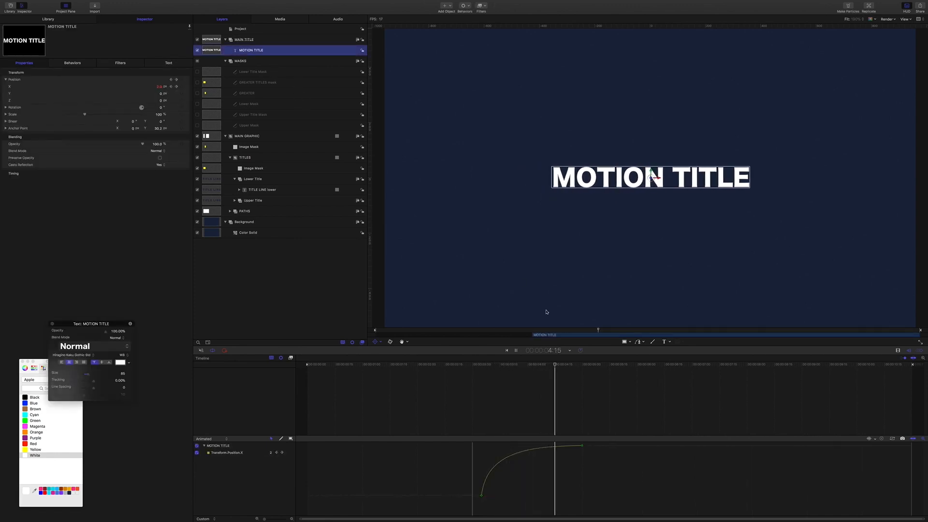
pyautogui.press('space')
pyautogui.click(556, 351)
pyautogui.write('305')
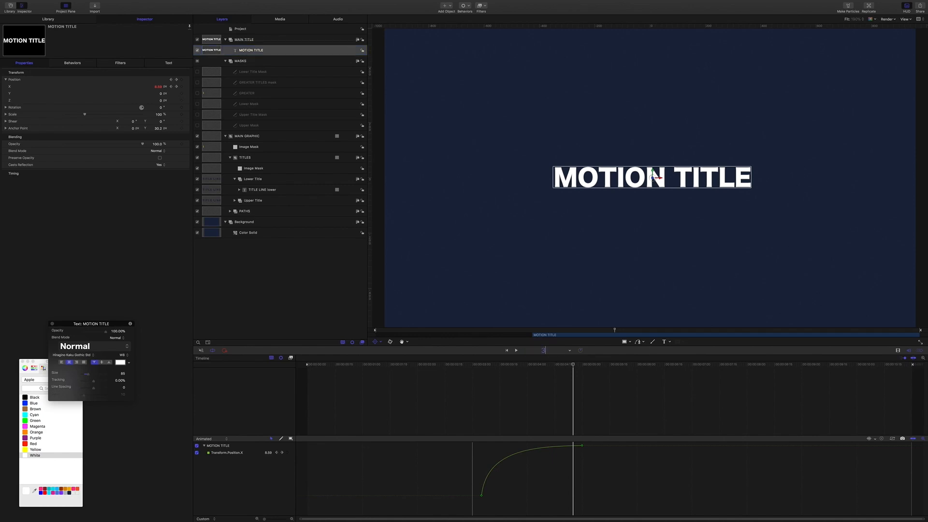
pyautogui.press('Return')
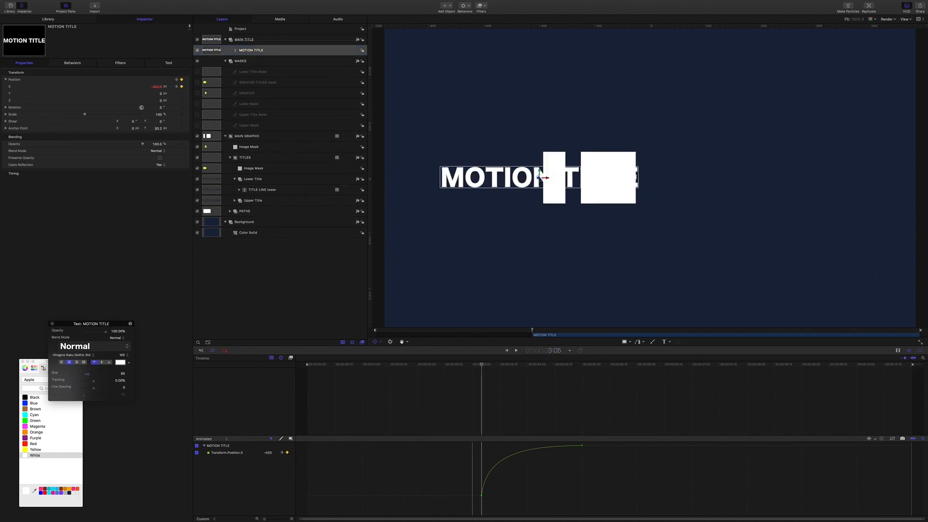
pyautogui.press('space')
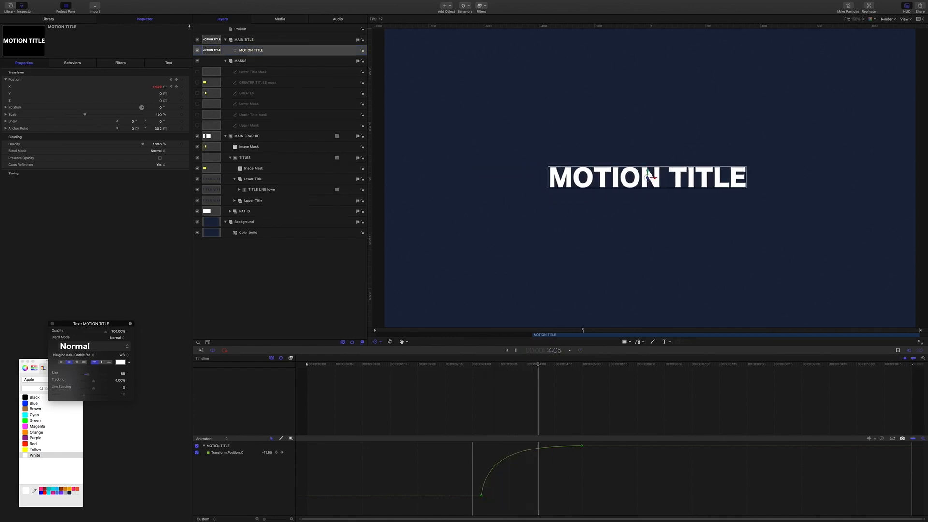
pyautogui.press('space')
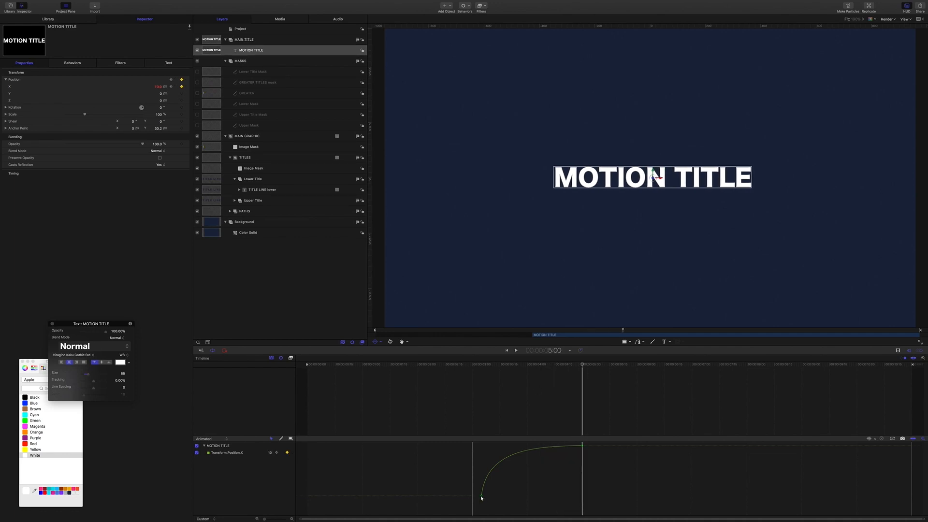
# Step: Steepen the start of the Position X curve by extending the first keyframe's handle upward, and check the motion back to 3:16
pyautogui.moveTo(481, 498); pyautogui.dragTo(489, 444)
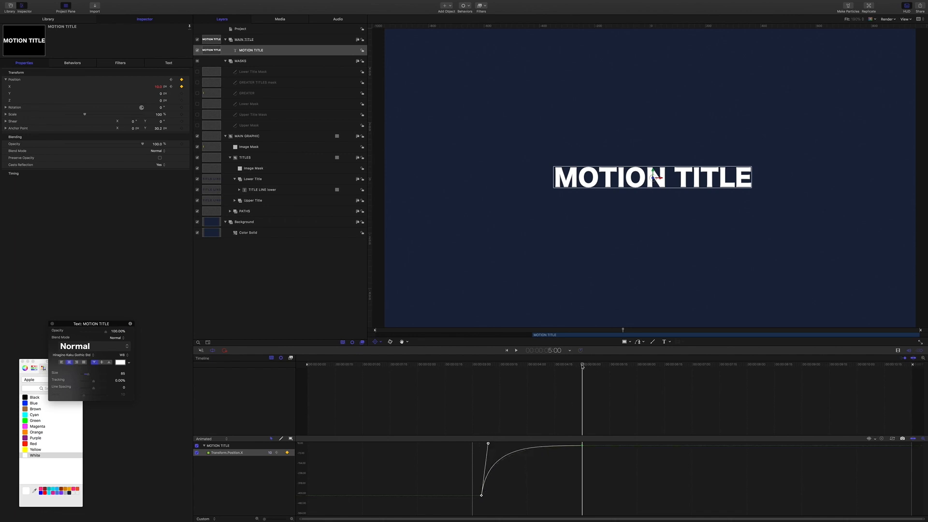
pyautogui.moveTo(583, 366); pyautogui.dragTo(502, 367)
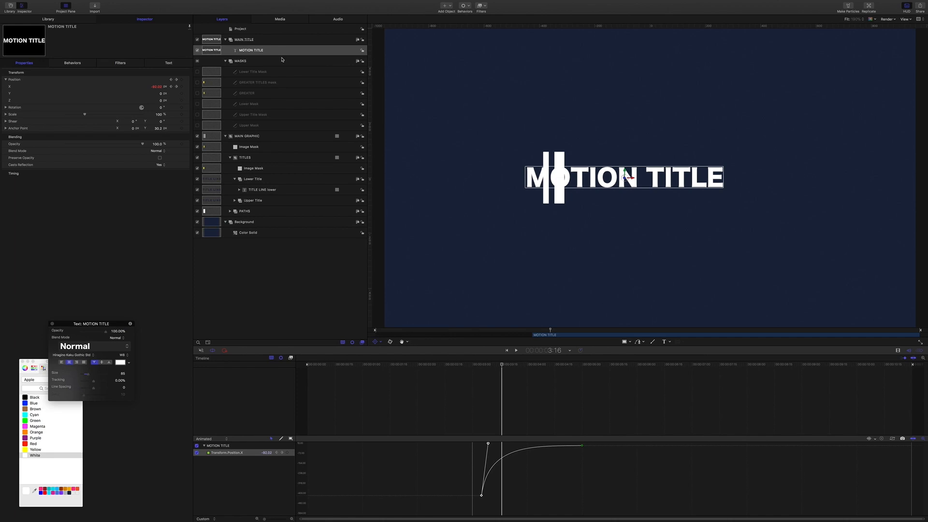
# Step: Duplicate the GREATER TITLES mask, make the copy visible and rename it HIGH MASK
pyautogui.click(277, 83)
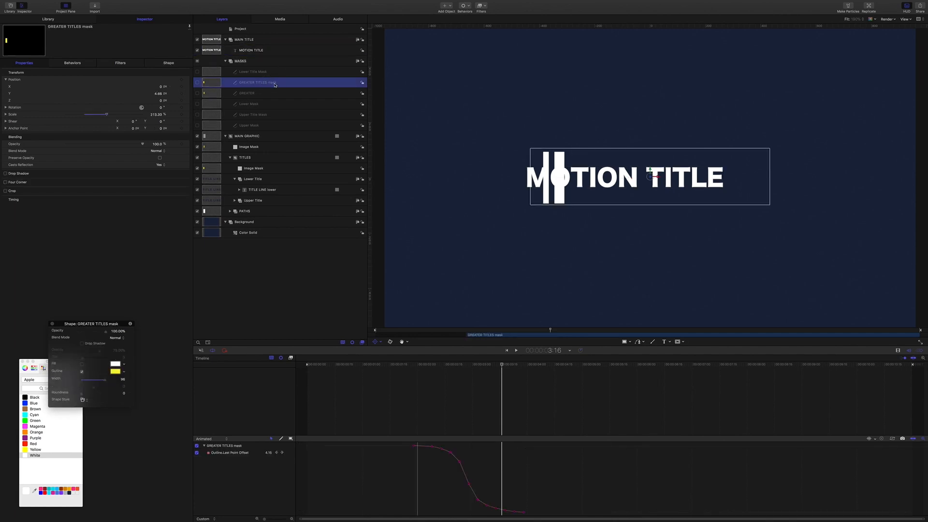
pyautogui.rightClick(275, 85)
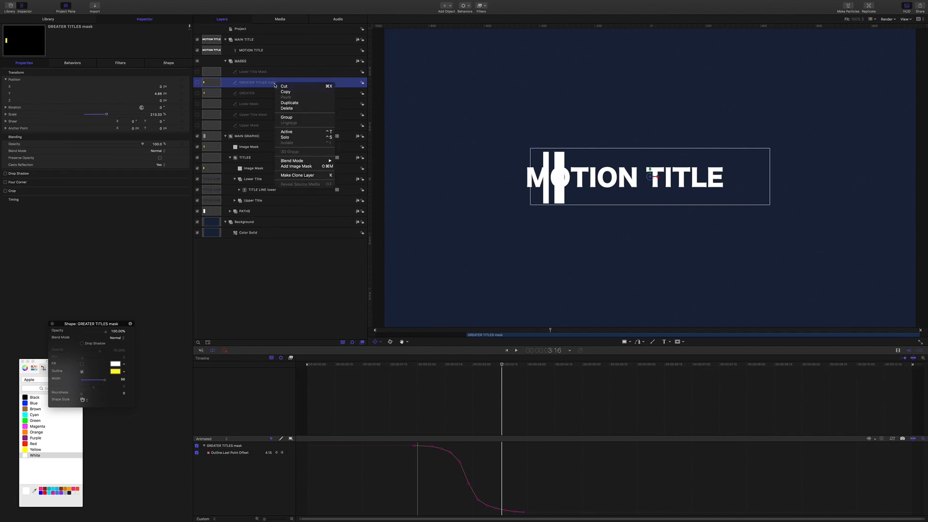
pyautogui.click(280, 104)
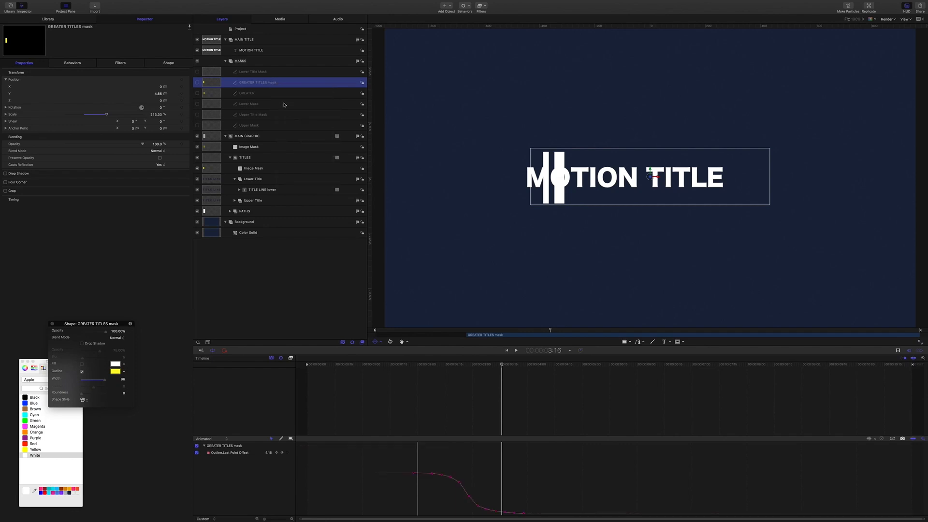
pyautogui.click(197, 83)
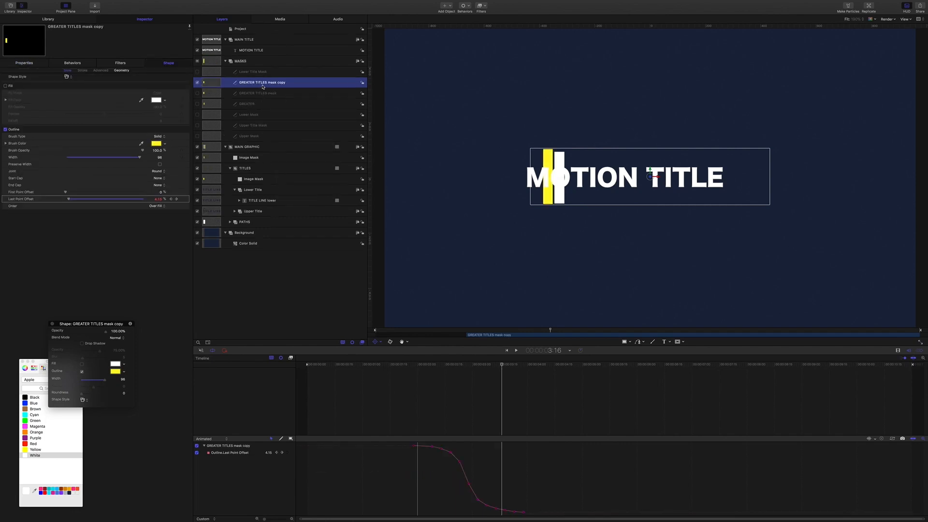
pyautogui.doubleClick(263, 85)
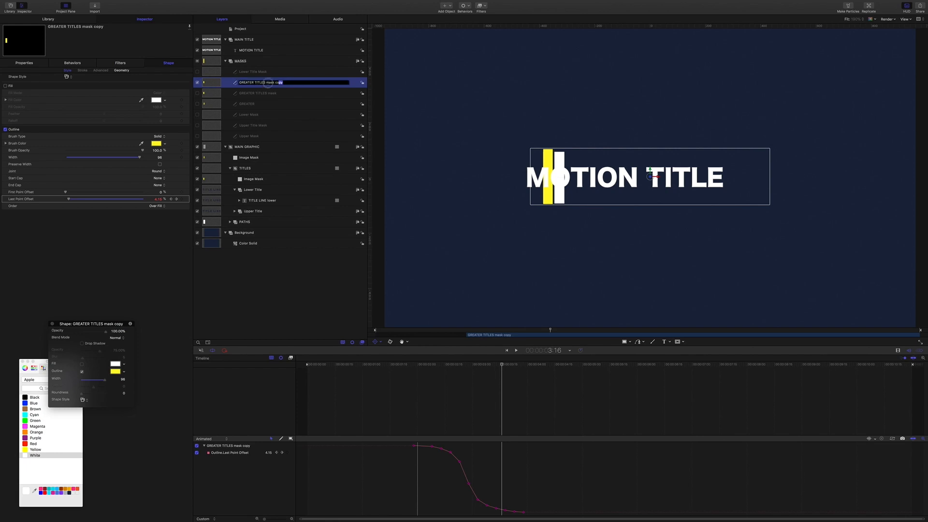
pyautogui.write('HIGH MASK')
pyautogui.press('Return')
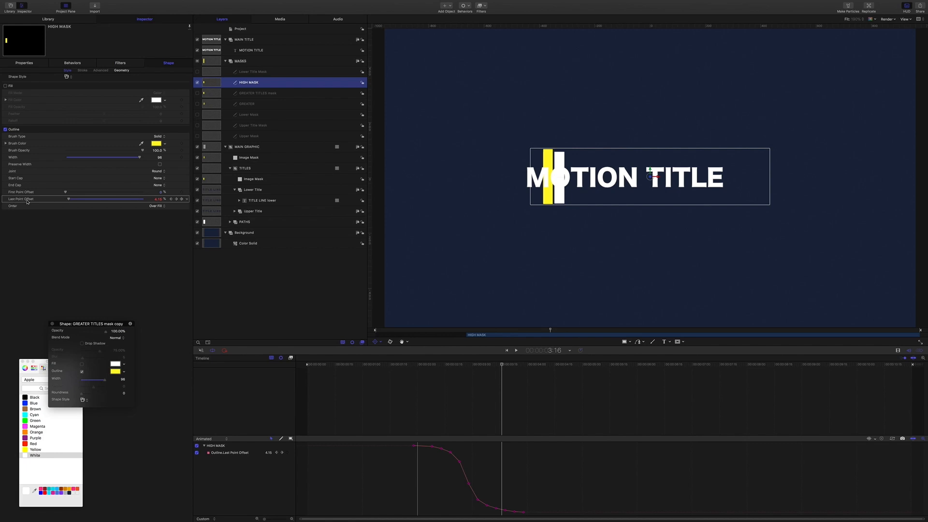
# Step: Add a Link parameter behavior to HIGH MASK's Last Point Offset and set Lower Path as its source object
pyautogui.click(187, 199)
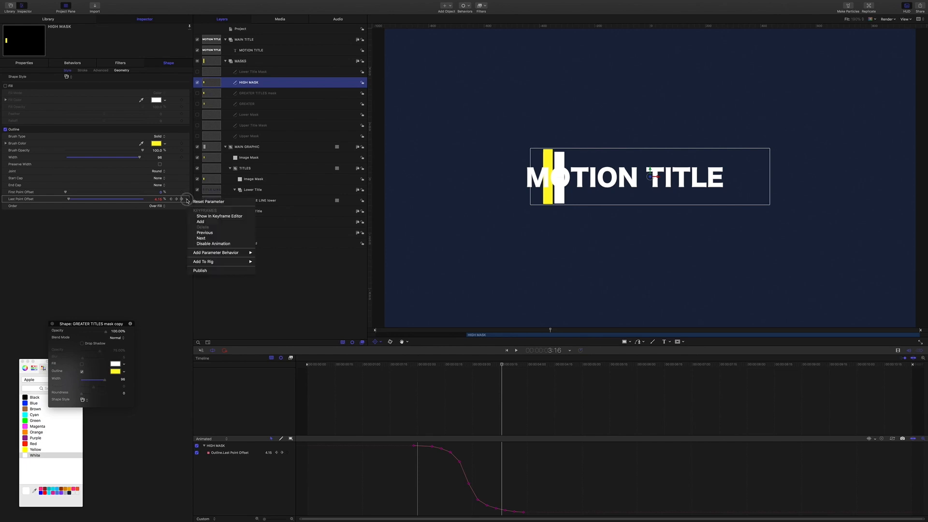
pyautogui.moveTo(212, 256)
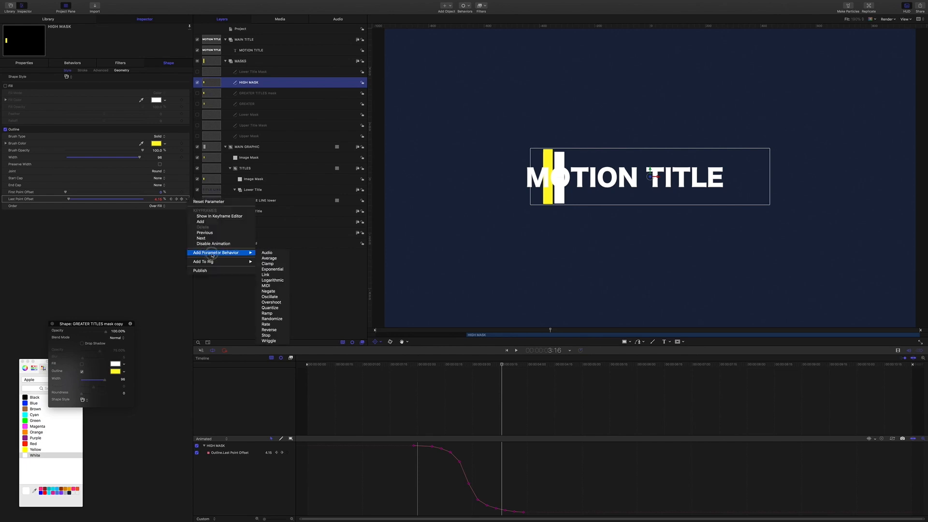
pyautogui.click(284, 275)
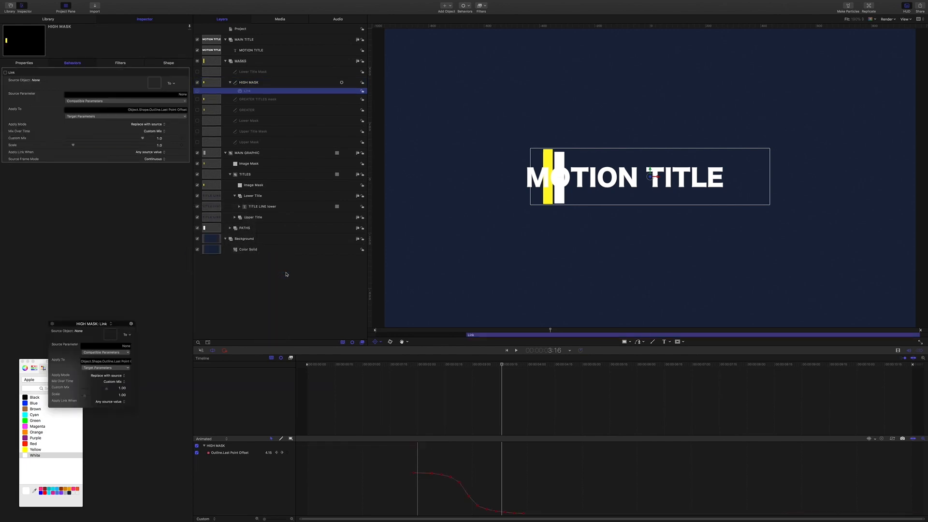
pyautogui.click(231, 228)
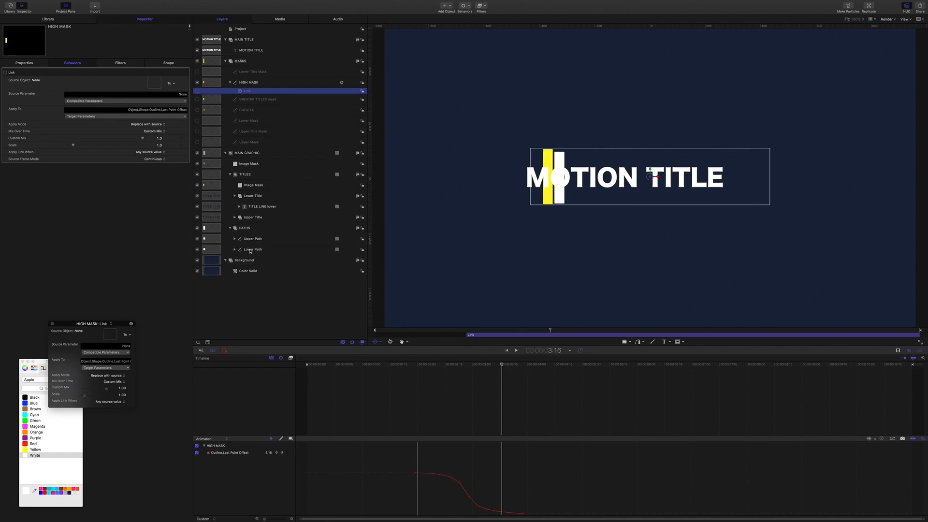
pyautogui.moveTo(250, 252); pyautogui.dragTo(157, 84)
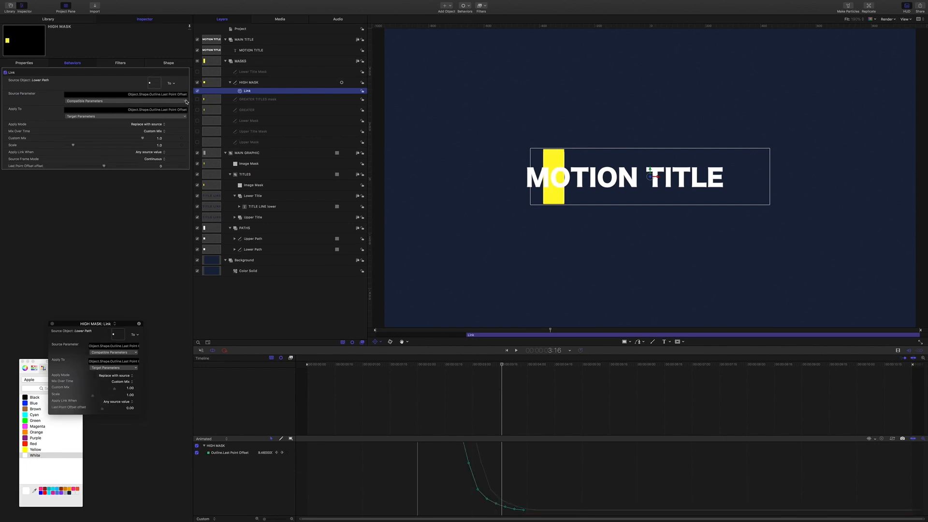
# Step: Set the Link's source parameter to the shape outline's Last Point Offset and check the mask at 3:07
pyautogui.click(186, 102)
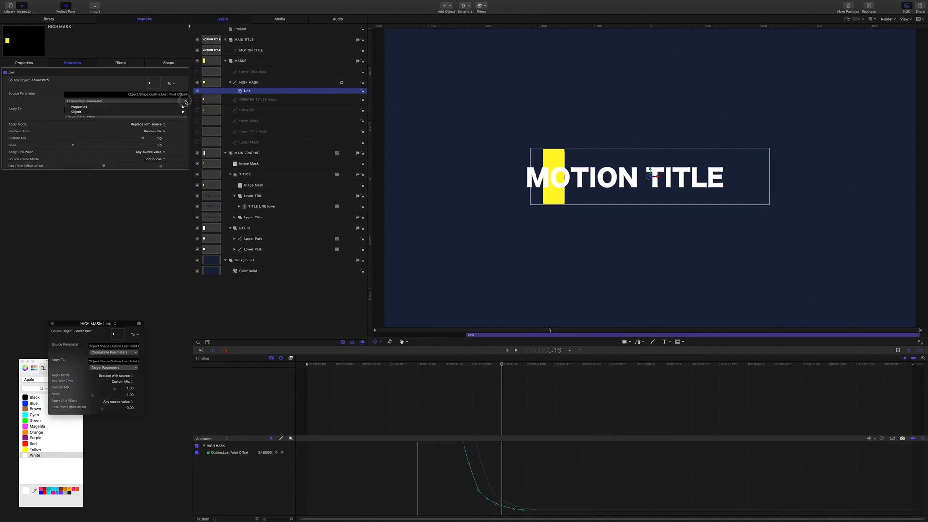
pyautogui.moveTo(177, 113)
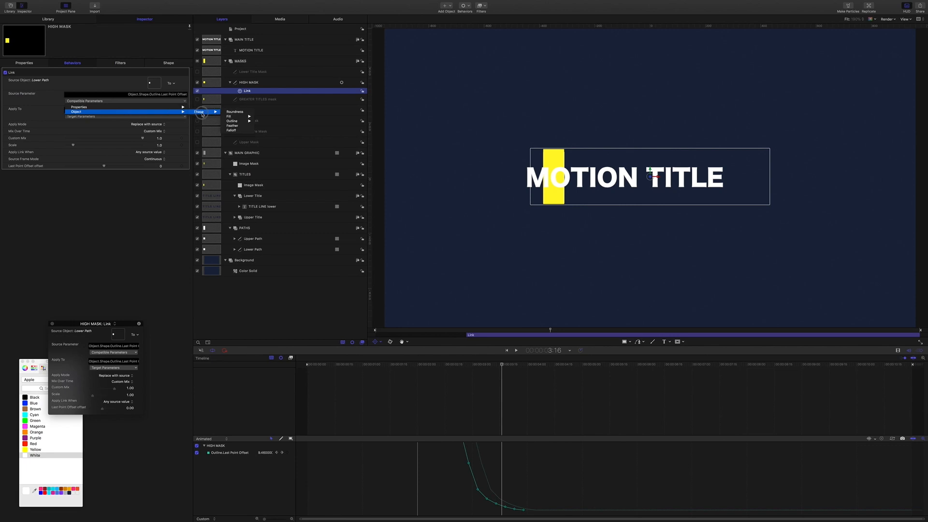
pyautogui.moveTo(237, 121)
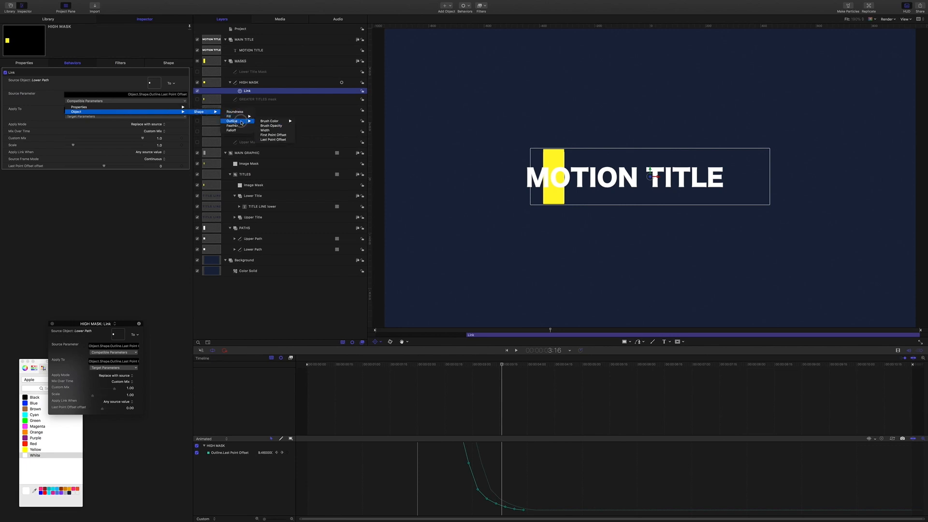
pyautogui.click(282, 139)
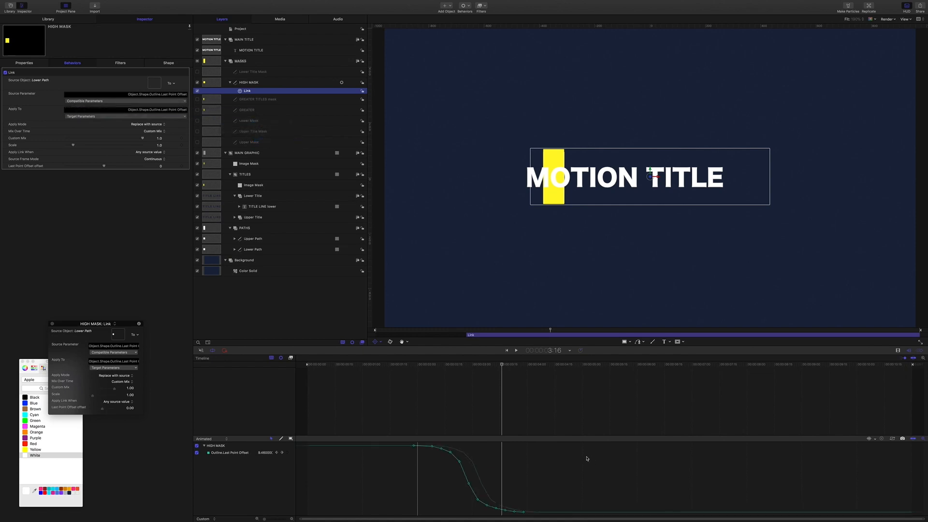
pyautogui.moveTo(503, 366)
pyautogui.mouseDown()
pyautogui.moveTo(455, 364)
pyautogui.moveTo(496, 364)
pyautogui.moveTo(476, 364)
pyautogui.moveTo(486, 364)
pyautogui.mouseUp()
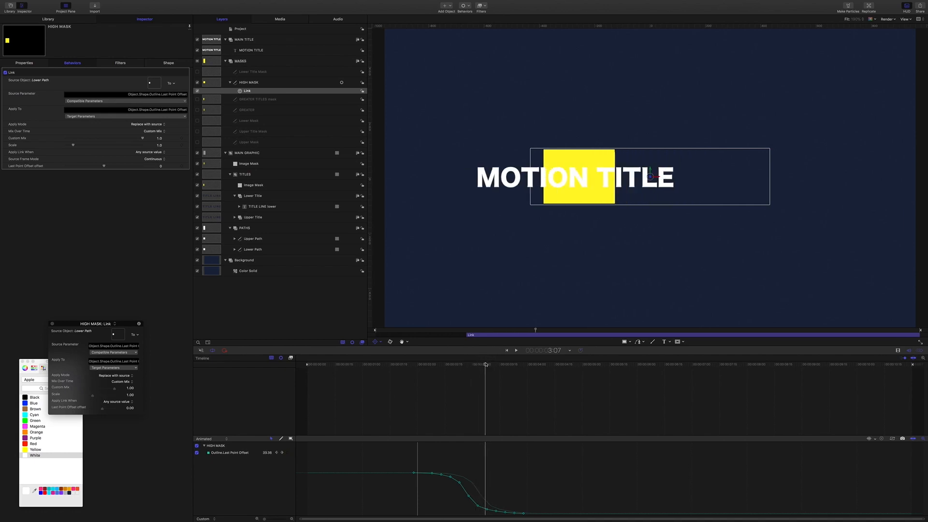
# Step: Add an image mask to MOTION TITLE with HIGH MASK as its source and set the mask blend mode to Subtract
pyautogui.click(254, 51)
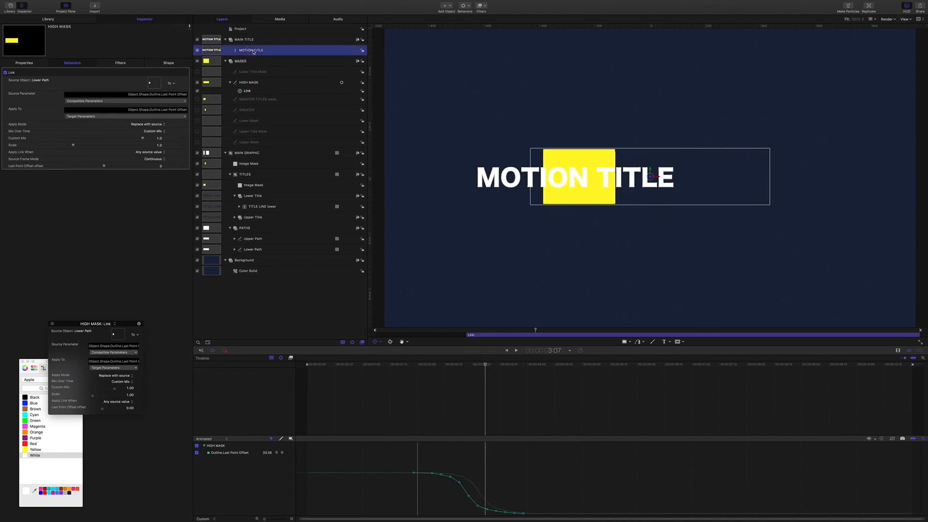
pyautogui.rightClick(254, 52)
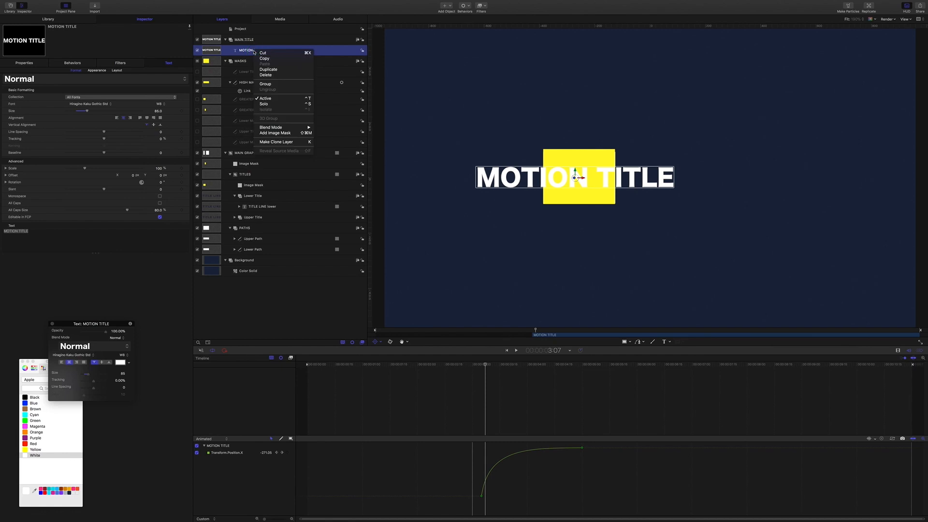
pyautogui.click(274, 133)
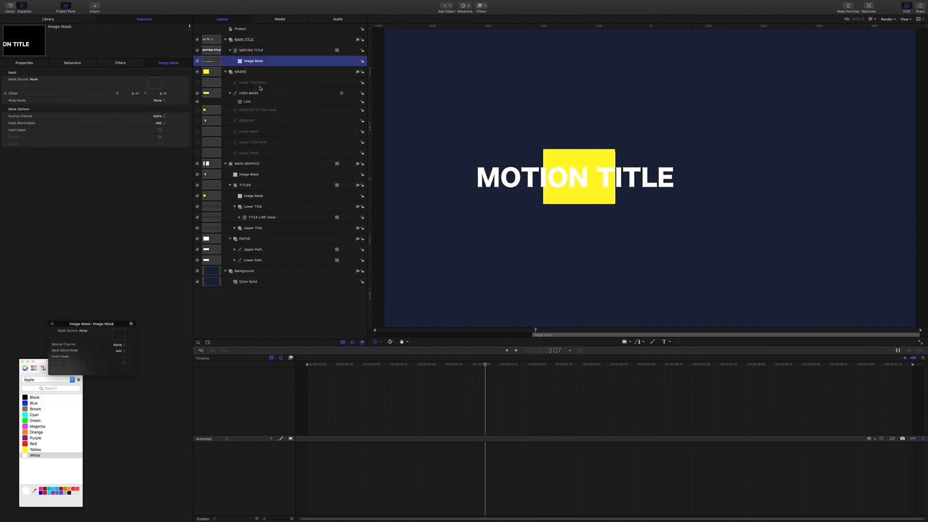
pyautogui.moveTo(256, 95); pyautogui.dragTo(154, 84)
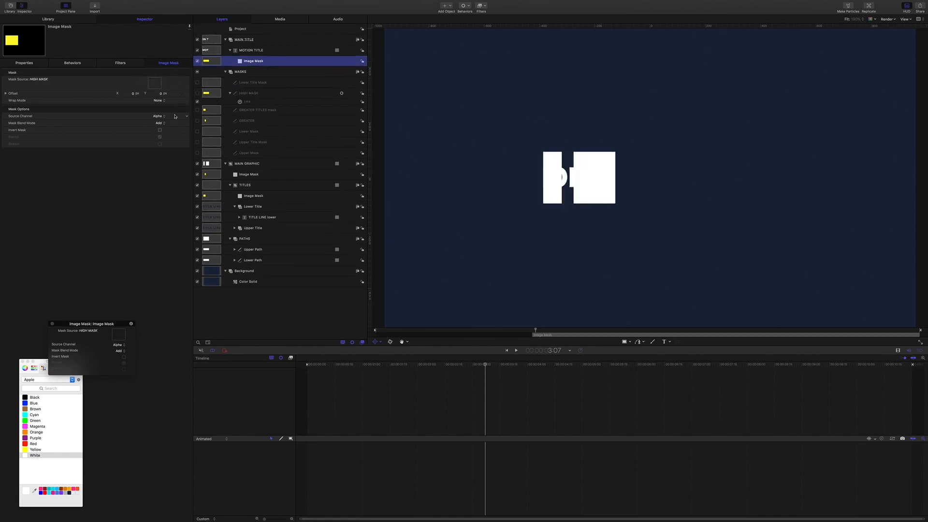
pyautogui.click(159, 123)
pyautogui.click(165, 128)
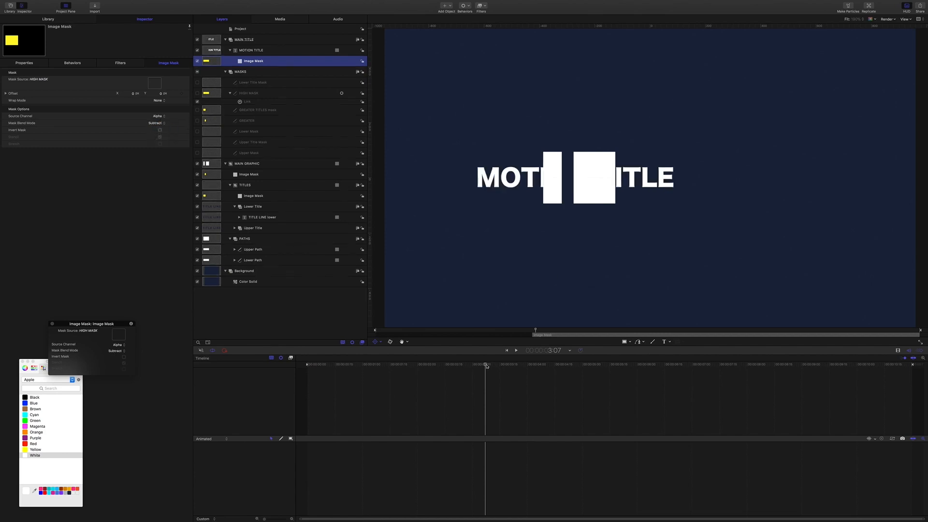
# Step: At 3:05, draw a rectangle mask on the MAIN TITLE group over the text left of the white bars and set its blend mode to Subtract
pyautogui.moveTo(487, 365)
pyautogui.mouseDown()
pyautogui.moveTo(439, 358)
pyautogui.moveTo(500, 358)
pyautogui.moveTo(474, 358)
pyautogui.moveTo(487, 356)
pyautogui.mouseUp()
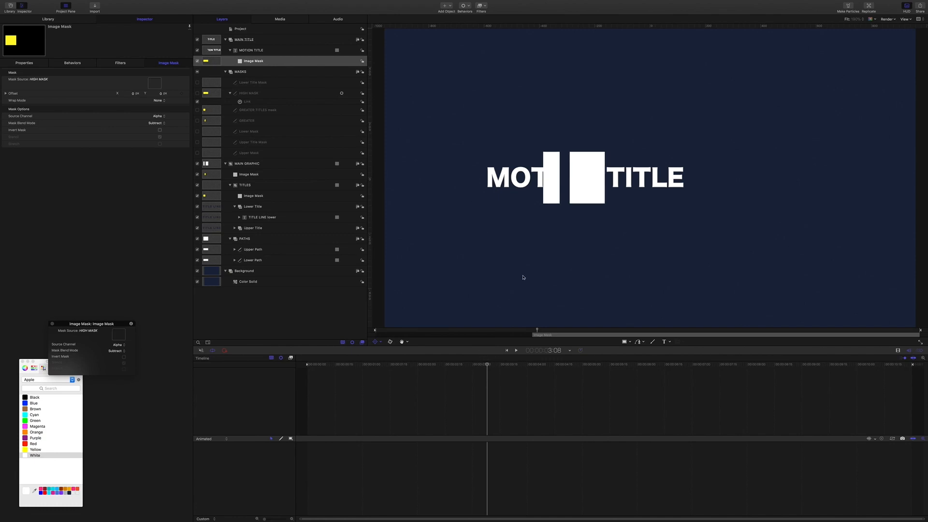
pyautogui.click(552, 350)
pyautogui.write('3.')
pyautogui.write('05')
pyautogui.press('Return')
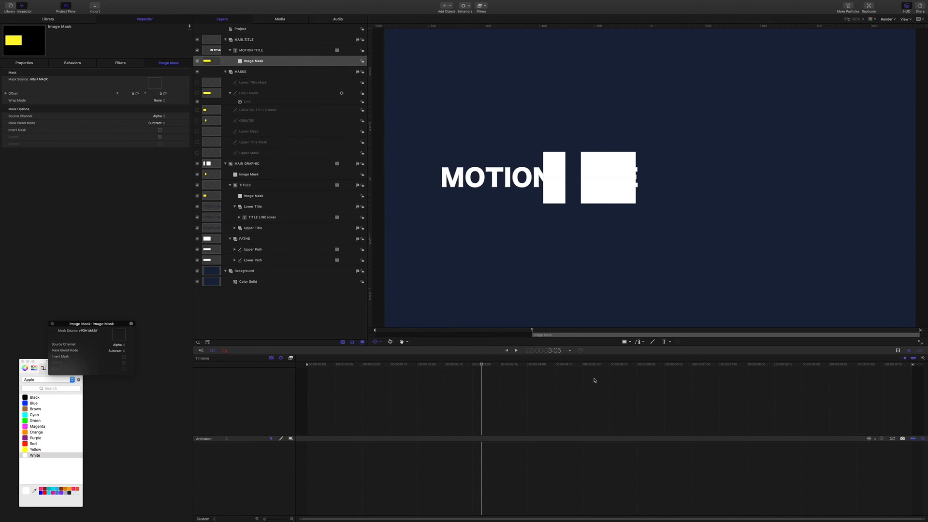
pyautogui.click(248, 41)
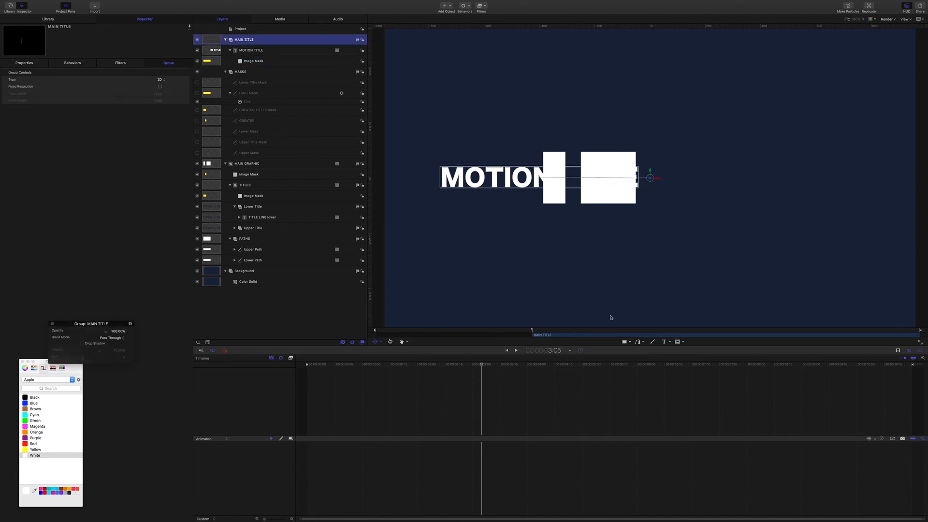
pyautogui.click(678, 342)
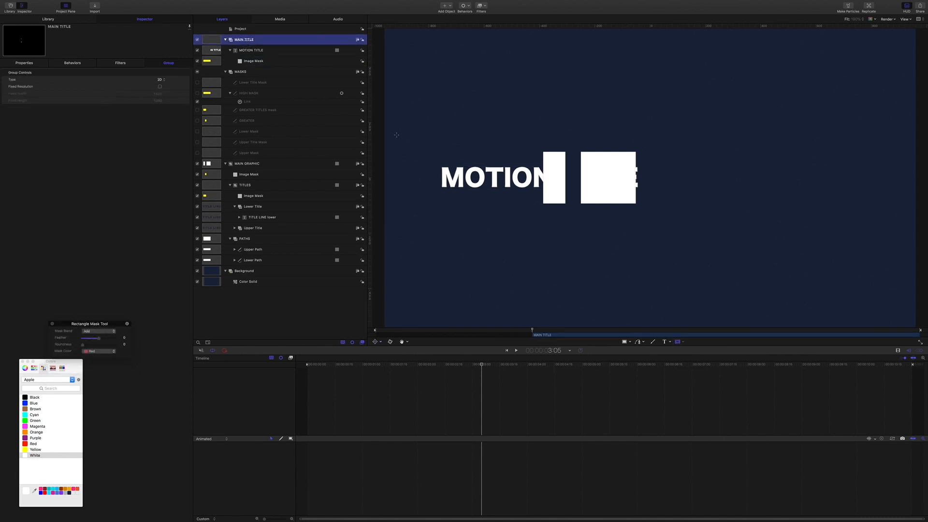
pyautogui.moveTo(421, 145); pyautogui.dragTo(545, 210)
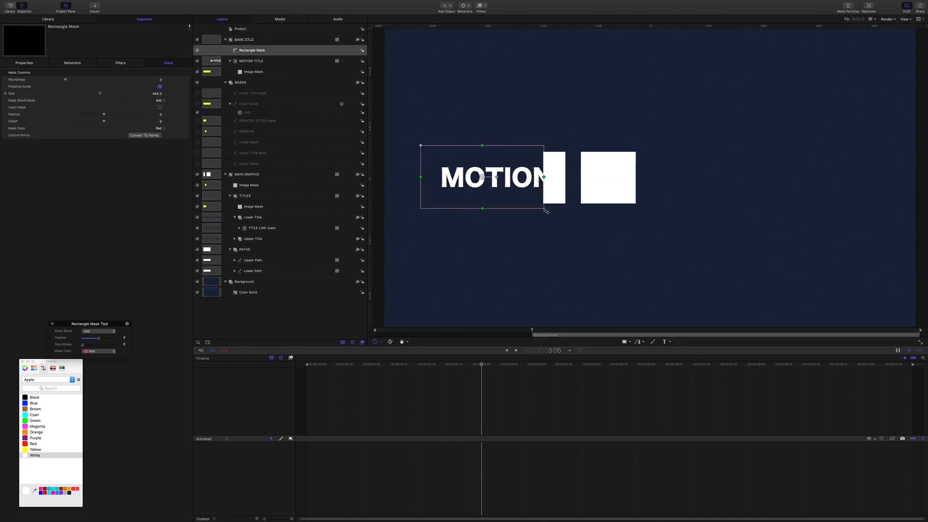
pyautogui.click(160, 100)
pyautogui.click(162, 106)
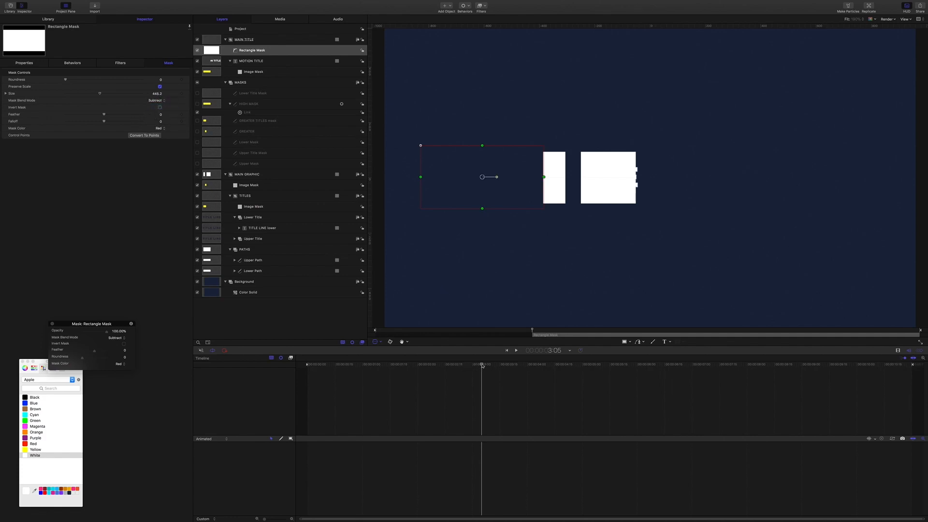
# Step: Play and scrub the transition from about 2:18 to check how the MOTION TITLE text is revealed
pyautogui.moveTo(482, 366); pyautogui.dragTo(451, 362)
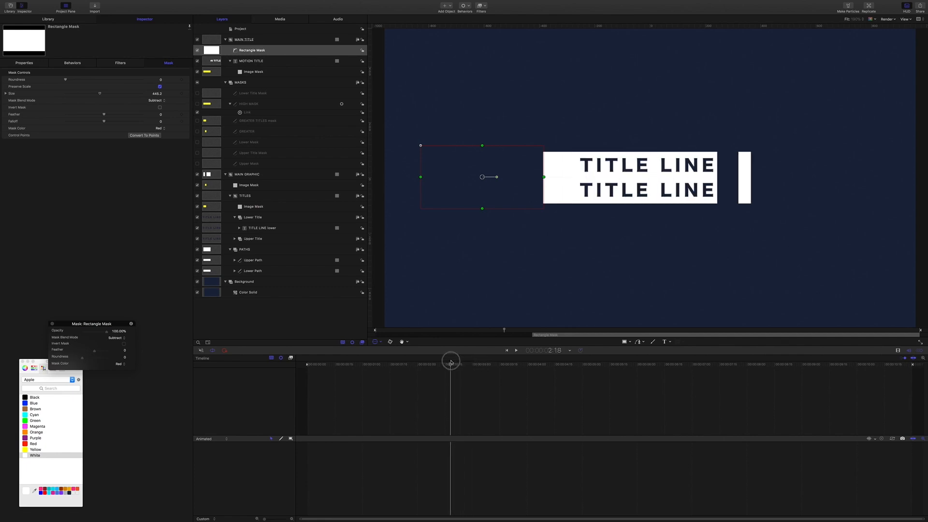
pyautogui.click(452, 292)
pyautogui.press('space')
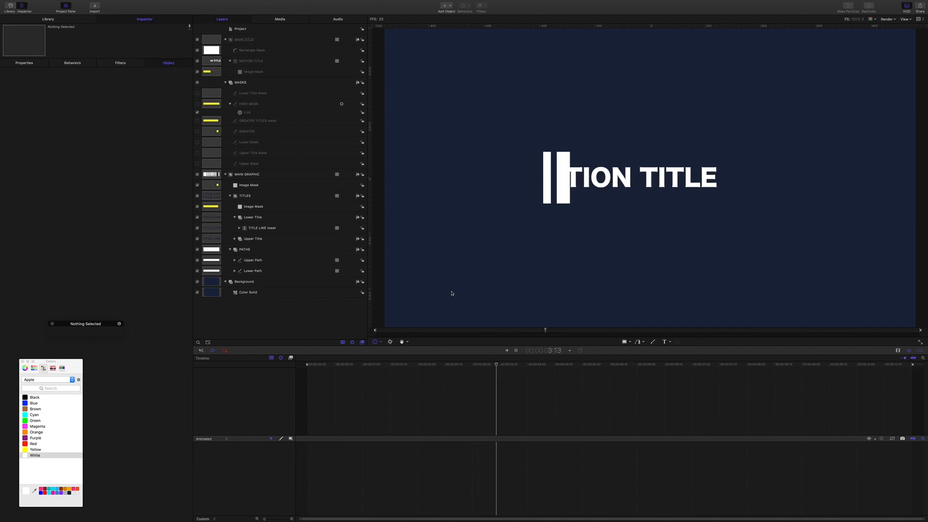
pyautogui.press('space')
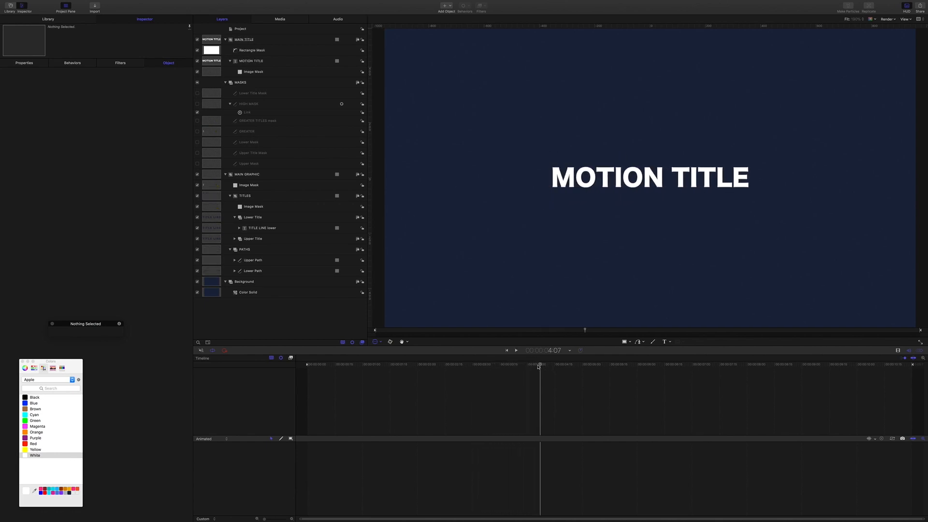
pyautogui.moveTo(540, 365); pyautogui.dragTo(459, 354)
pyautogui.press('space')
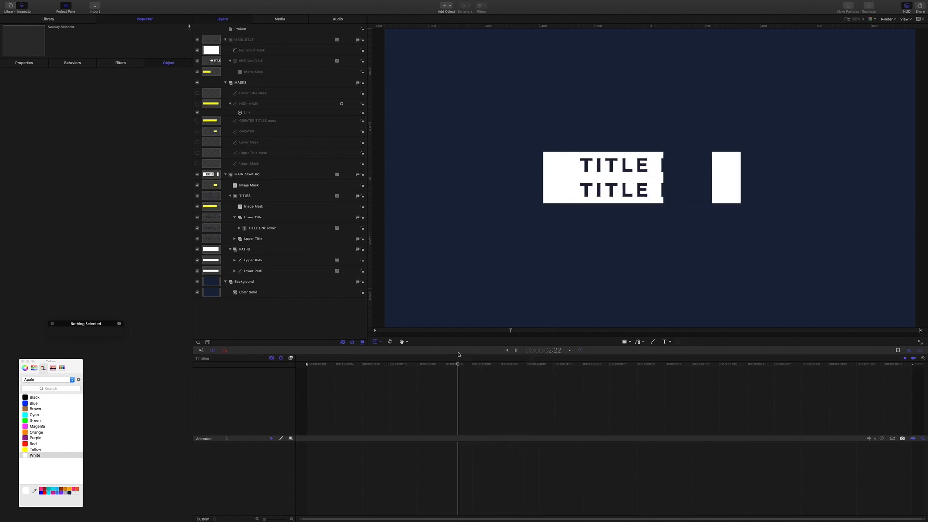
pyautogui.press('space')
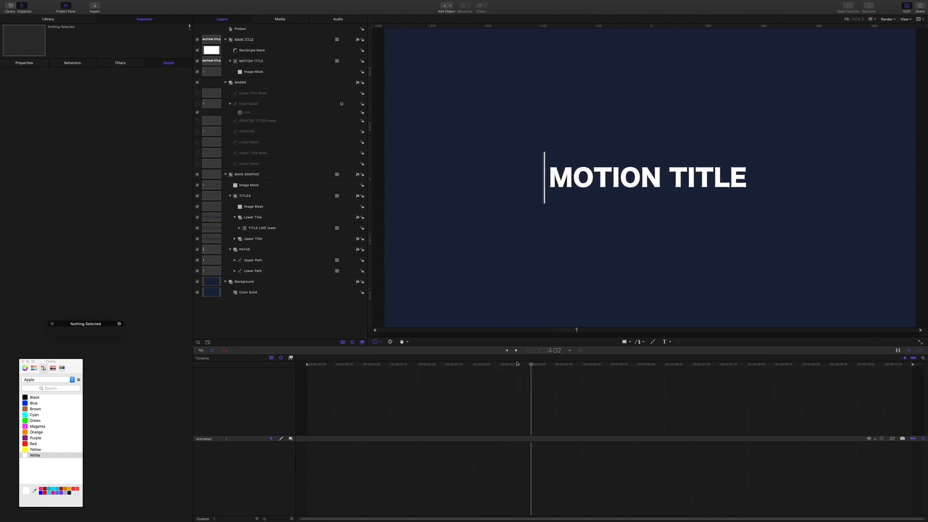
pyautogui.moveTo(531, 366); pyautogui.dragTo(506, 366)
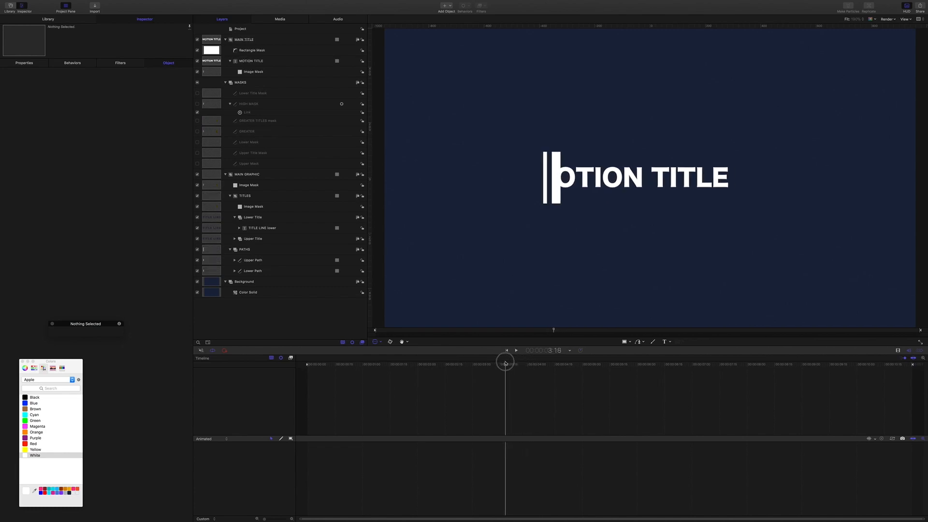
# Step: At 3:05, shift the MOTION TITLE text's starting X position further left to about -418 px
pyautogui.click(553, 351)
pyautogui.write('3.05')
pyautogui.press('Return')
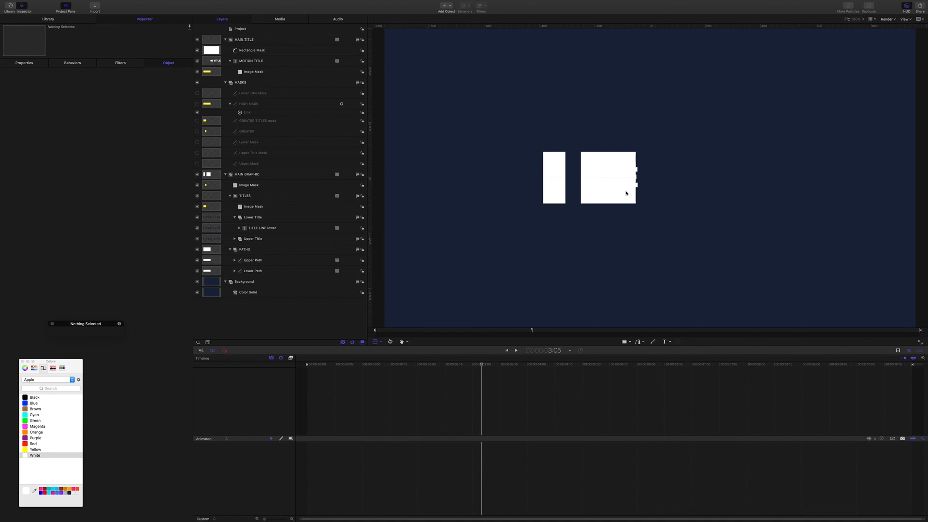
pyautogui.click(247, 62)
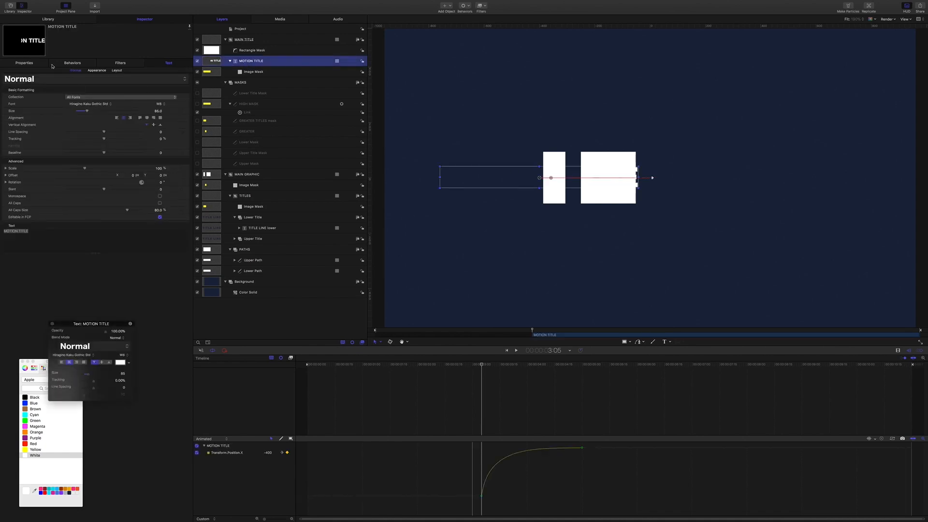
pyautogui.click(25, 63)
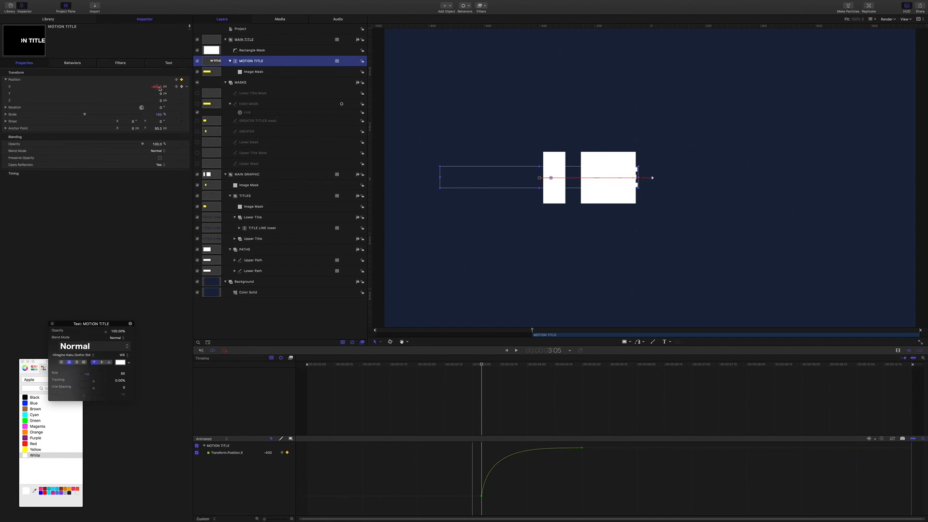
pyautogui.moveTo(161, 89); pyautogui.dragTo(153, 89)
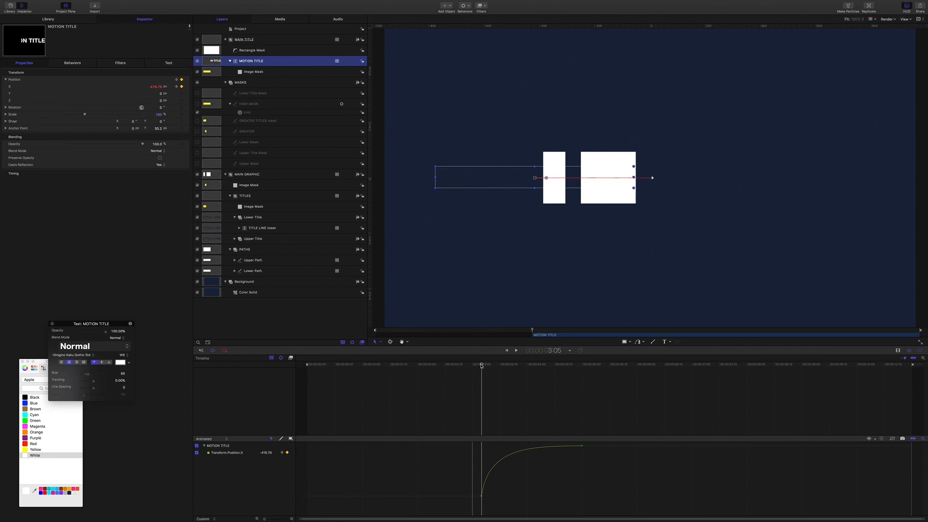
# Step: Play the whole animation from the start to check the complete title reveal
pyautogui.click(456, 297)
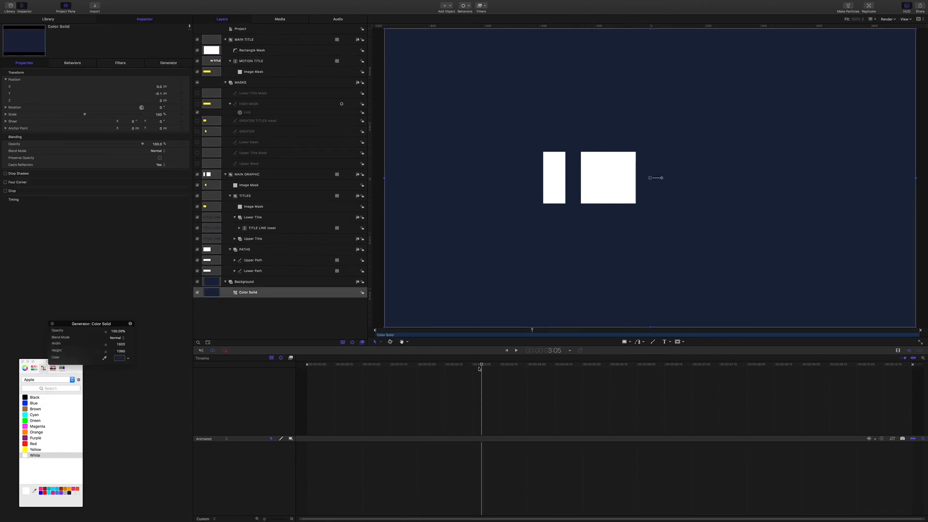
pyautogui.moveTo(483, 366); pyautogui.dragTo(233, 353)
pyautogui.press('space')
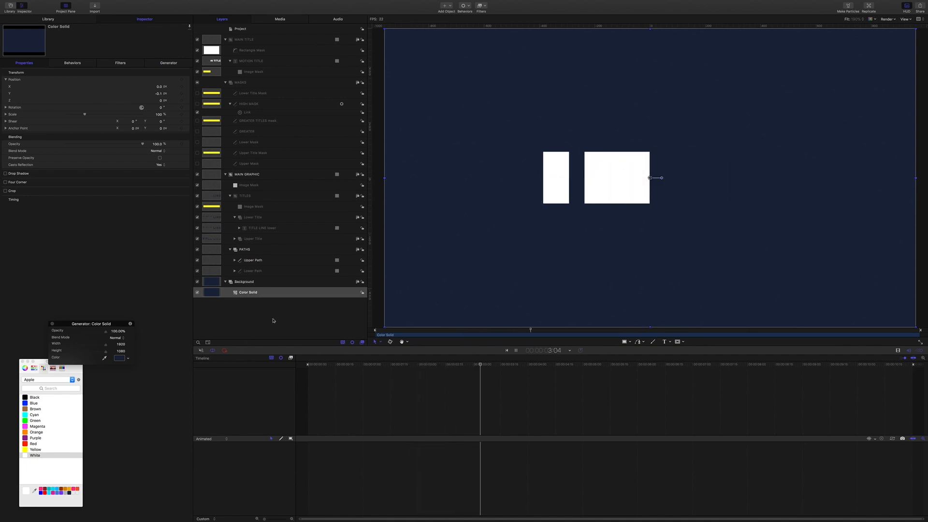
pyautogui.press('space')
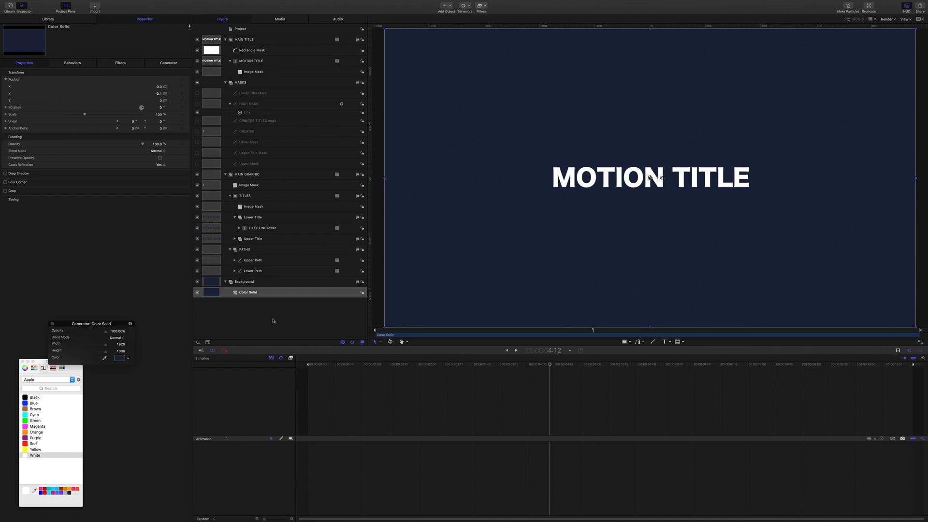
# Step: Collapse the Background, PATHS, TITLES, MAIN GRAPHIC, MASKS, MOTION TITLE and MAIN TITLE entries in the layer list
pyautogui.click(226, 281)
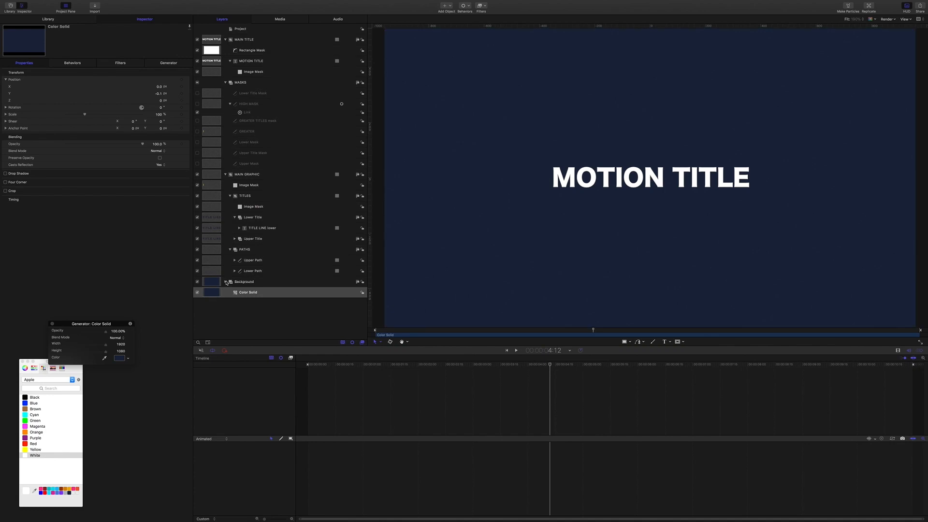
pyautogui.click(230, 249)
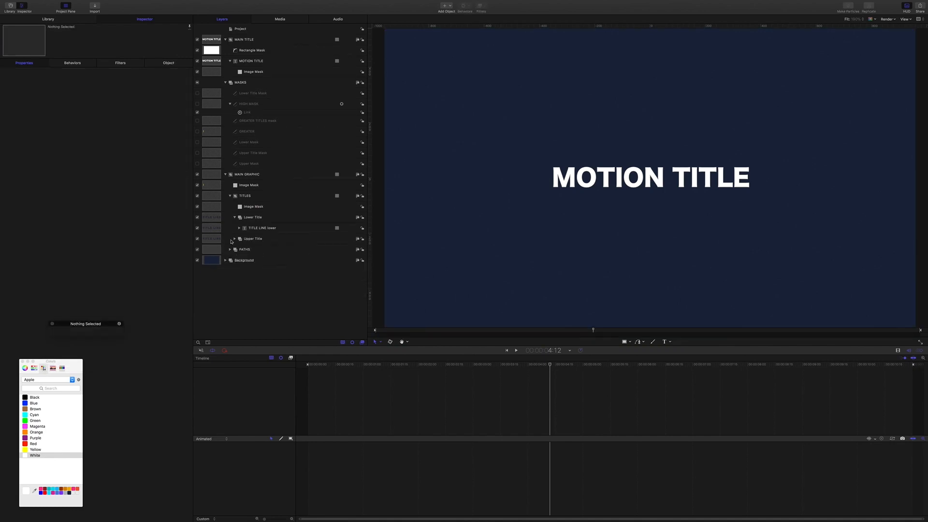
pyautogui.click(231, 196)
pyautogui.click(225, 175)
pyautogui.click(225, 82)
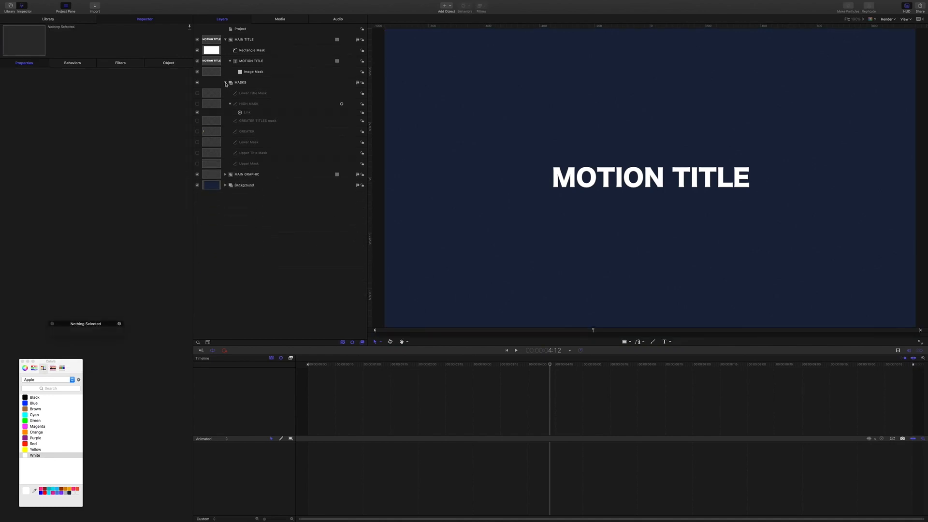
pyautogui.click(231, 61)
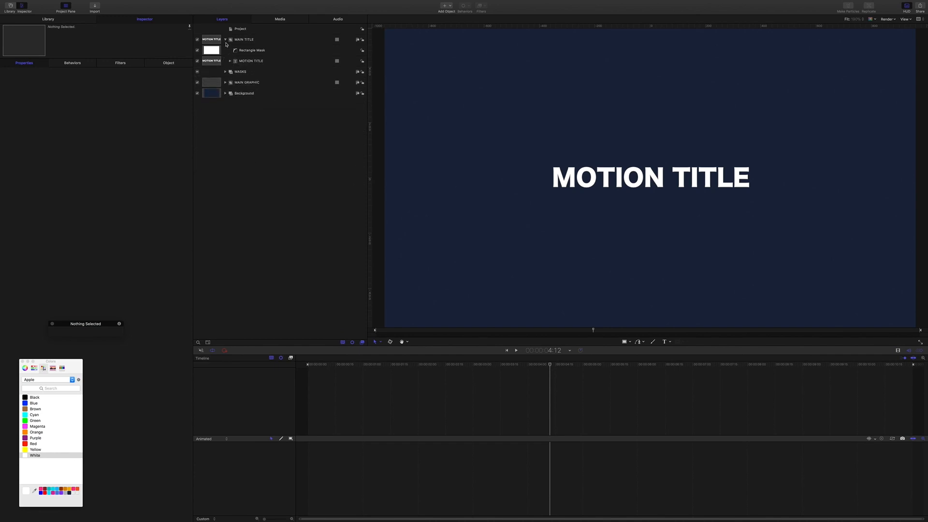
pyautogui.click(225, 40)
# Step: Trim the end of the MAIN TITLE group to 5:00
pyautogui.click(240, 41)
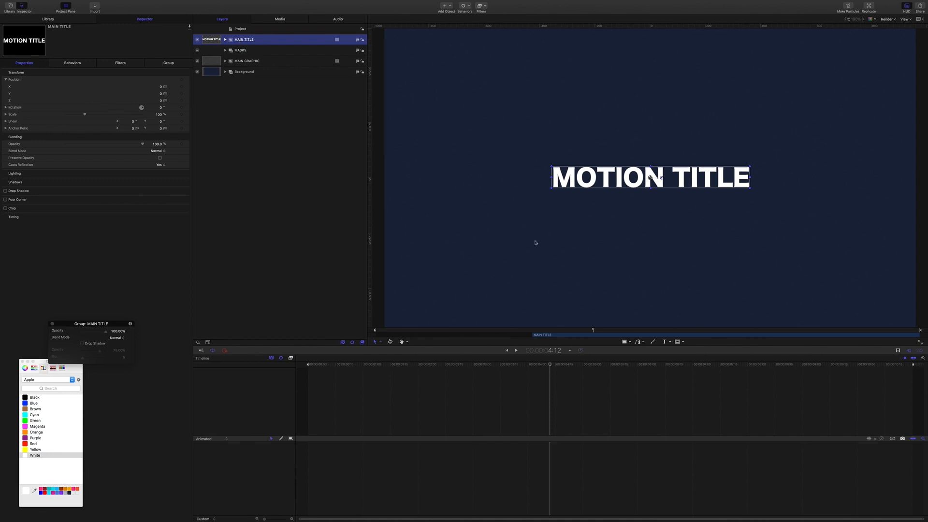
pyautogui.click(556, 351)
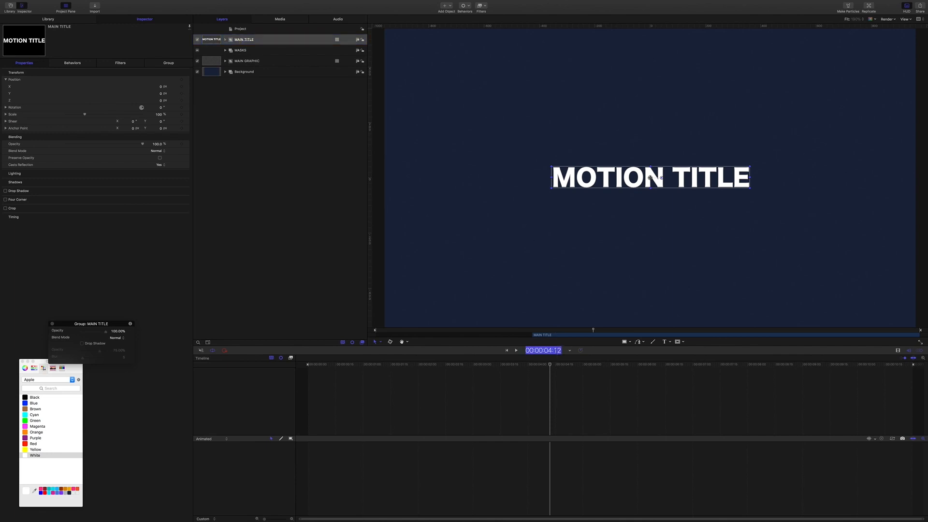
pyautogui.write('500')
pyautogui.press('Return')
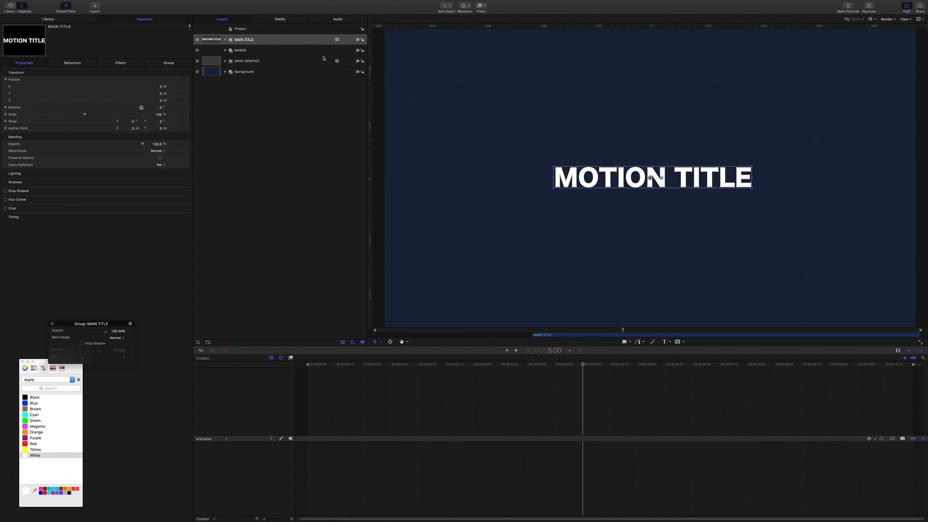
pyautogui.press('o')
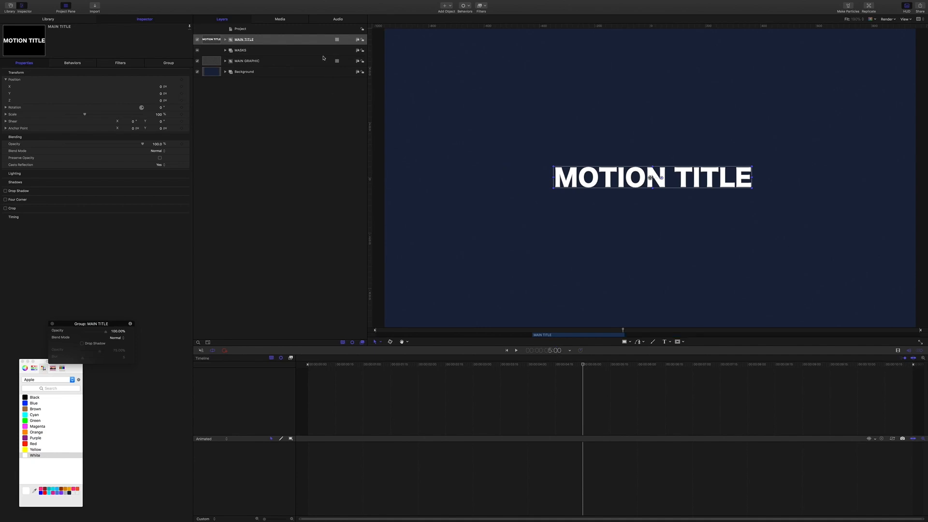
# Step: Trim the ends of the MASKS and MAIN GRAPHIC groups to 5:00 as well
pyautogui.click(247, 50)
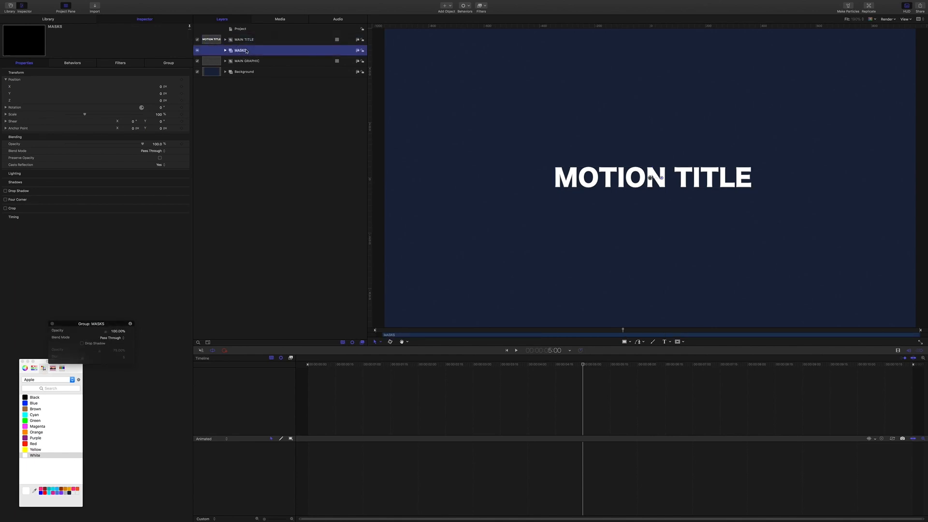
pyautogui.click(225, 50)
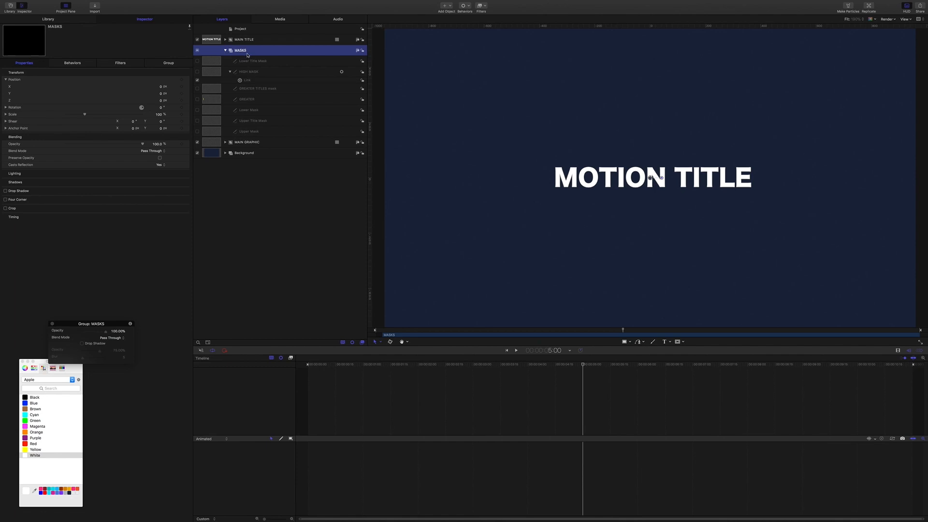
pyautogui.click(225, 50)
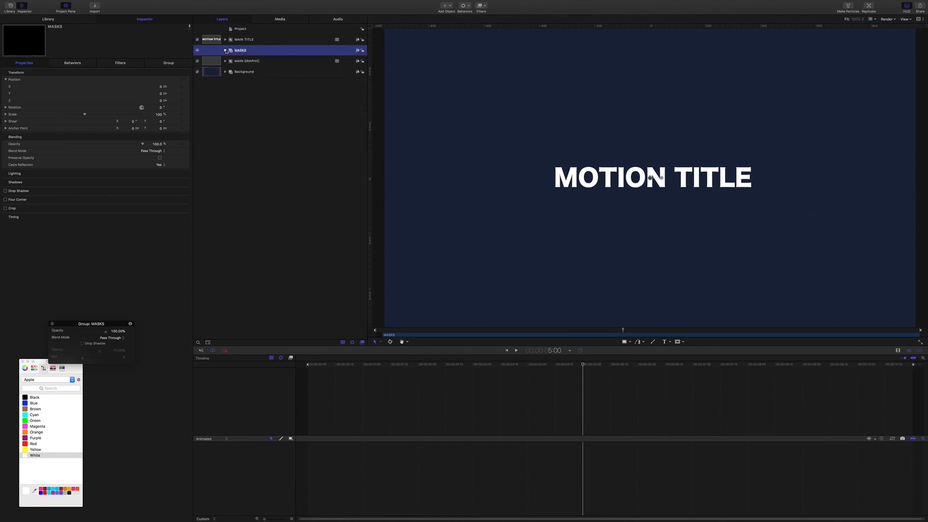
pyautogui.click(236, 62)
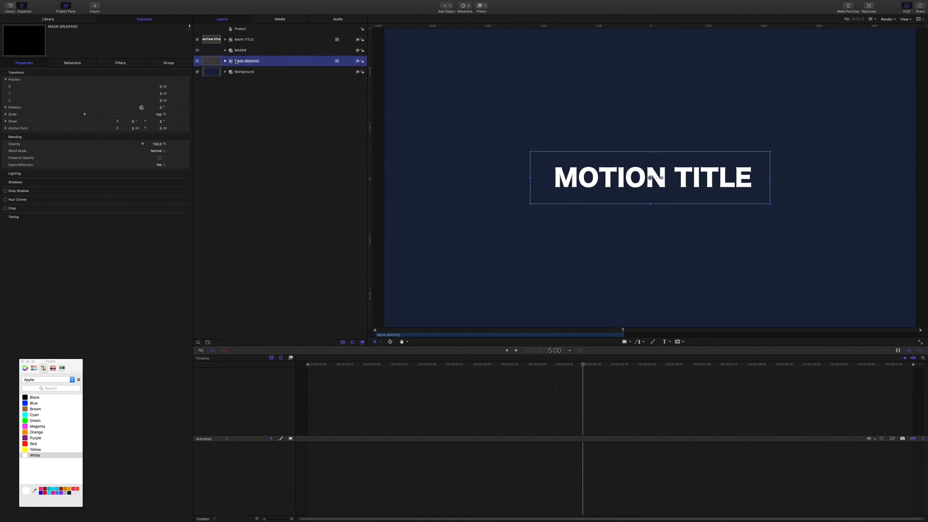
pyautogui.click(246, 52)
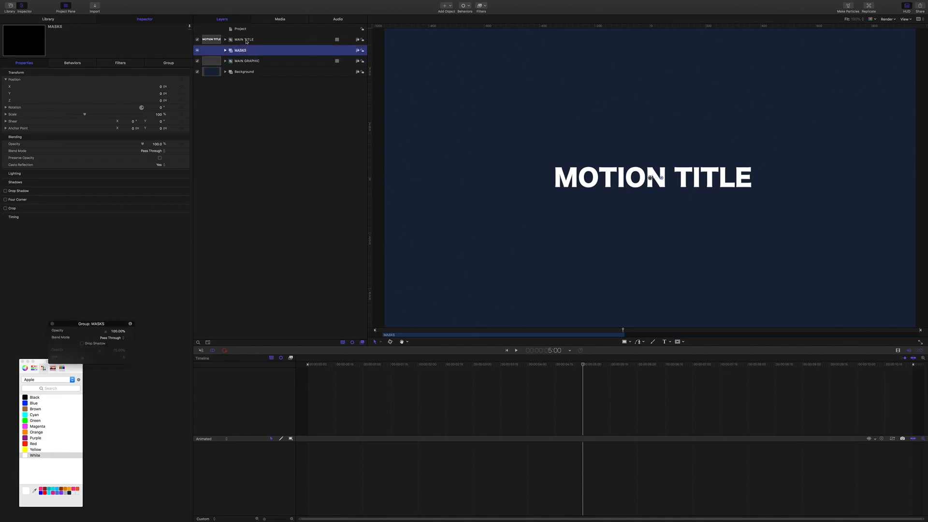
# Step: Create a new top-level group above the existing ones and name it ANIMATE IN
pyautogui.click(249, 97)
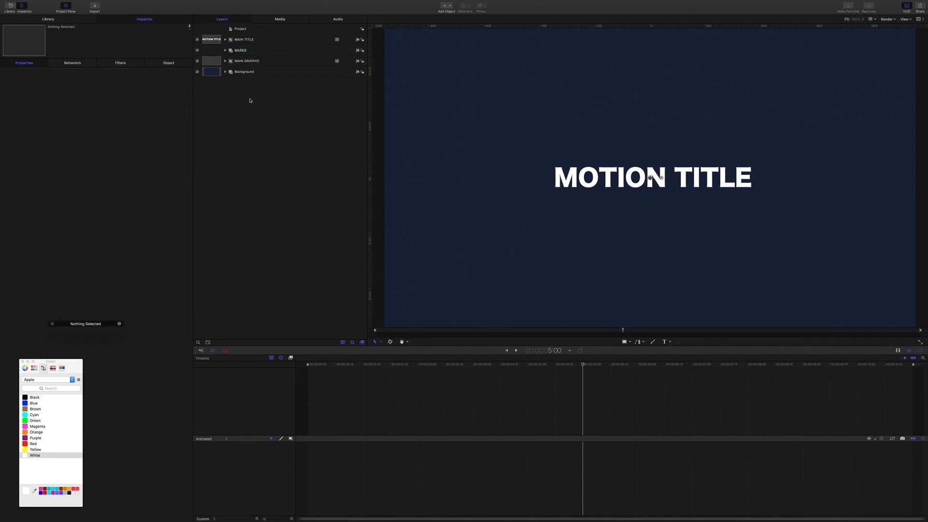
pyautogui.press('super+shift+n')
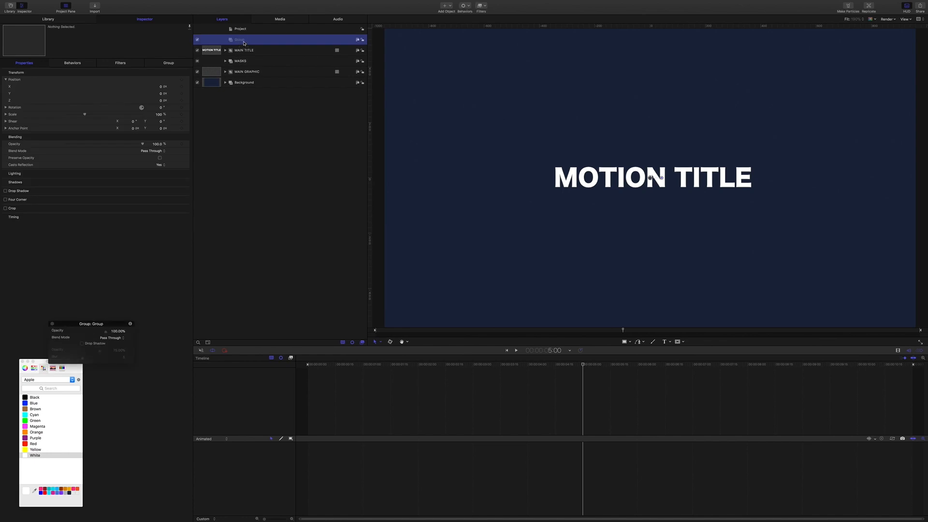
pyautogui.doubleClick(244, 43)
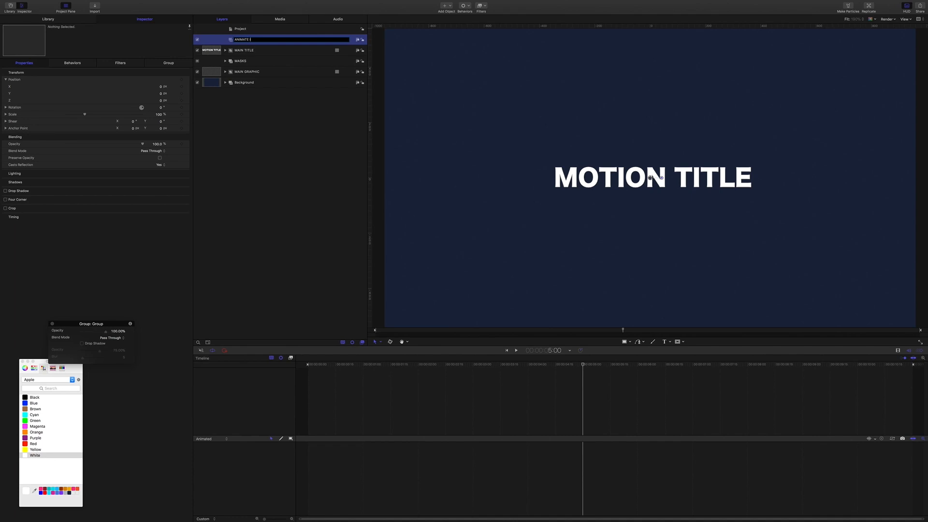
pyautogui.write('ANIMATE IN')
pyautogui.press('Return')
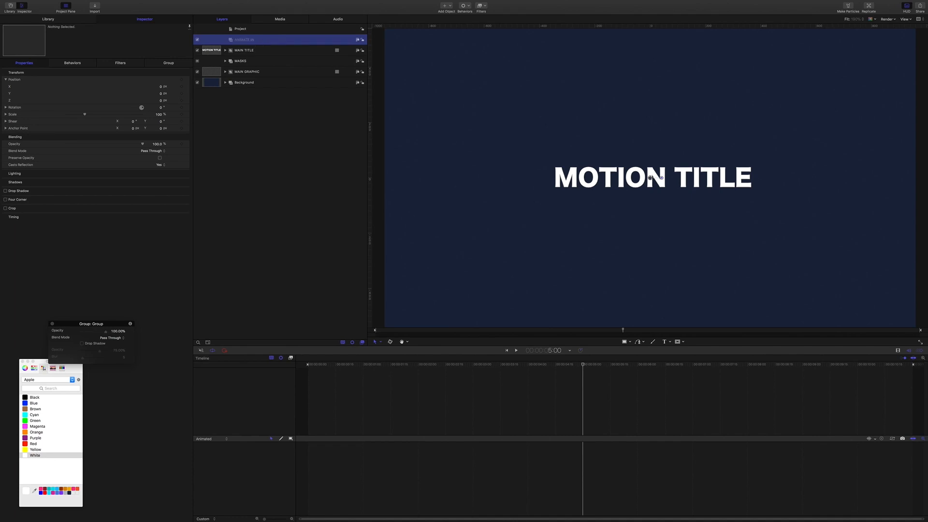
# Step: Move the MAIN TITLE, MASKS and MAIN GRAPHIC groups into the ANIMATE IN group and collapse it
pyautogui.click(242, 51)
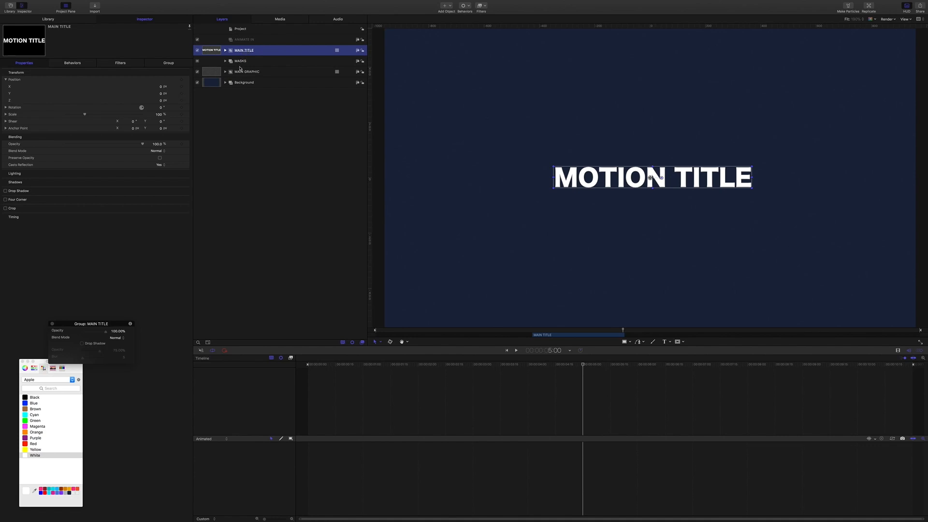
pyautogui.keyDown('shift'); pyautogui.click(240, 72); pyautogui.keyUp('shift')
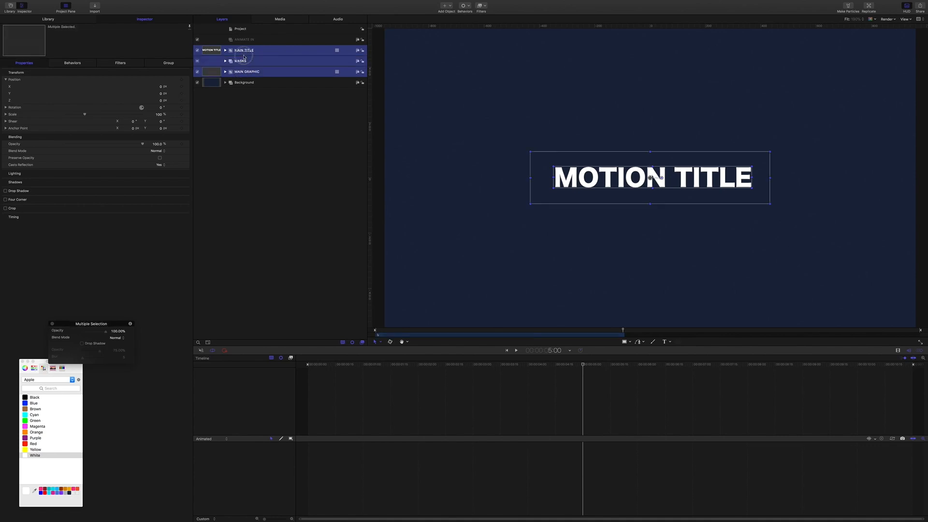
pyautogui.moveTo(244, 57); pyautogui.dragTo(250, 42)
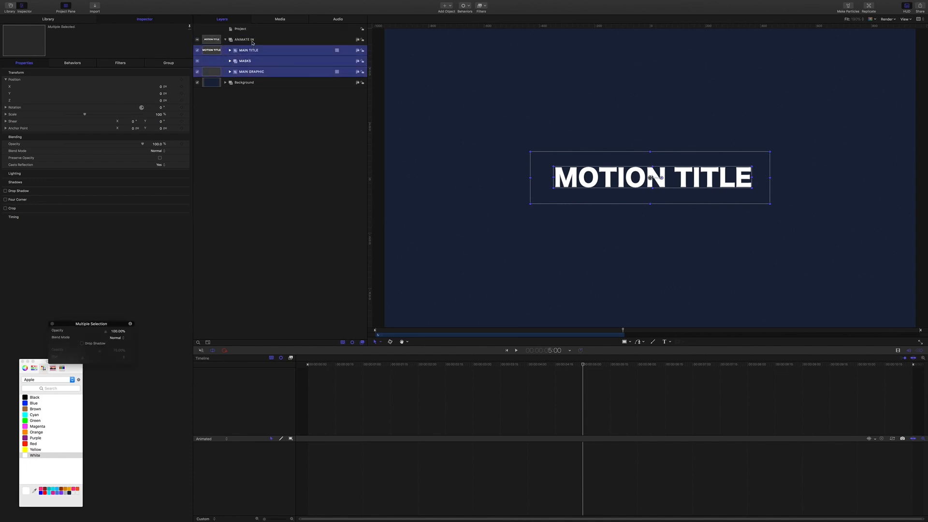
pyautogui.click(251, 41)
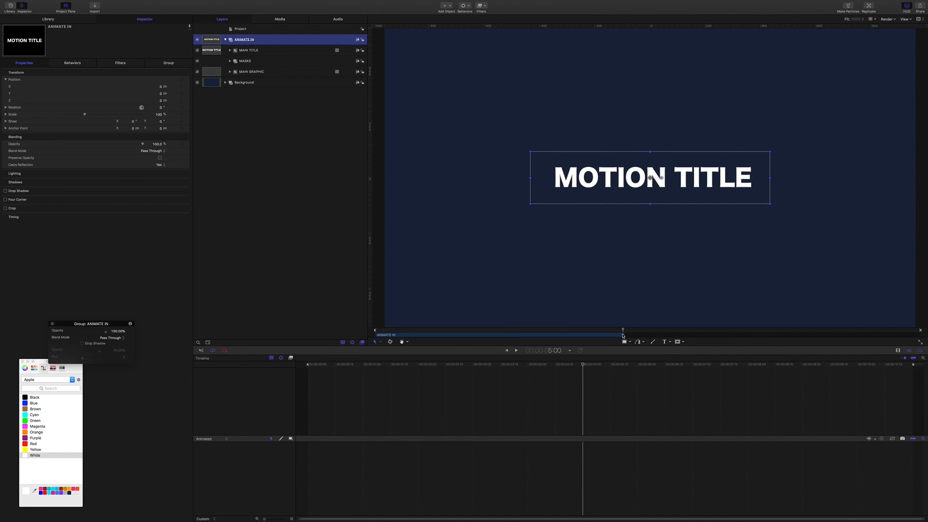
pyautogui.click(225, 40)
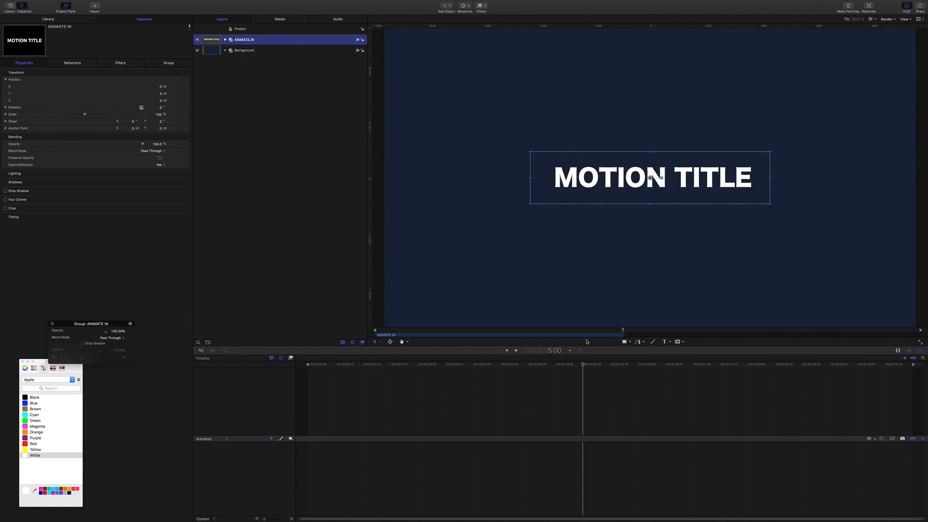
# Step: Check the end of the ANIMATE IN group around 5:00 and make a clone layer of that group
pyautogui.click(585, 365)
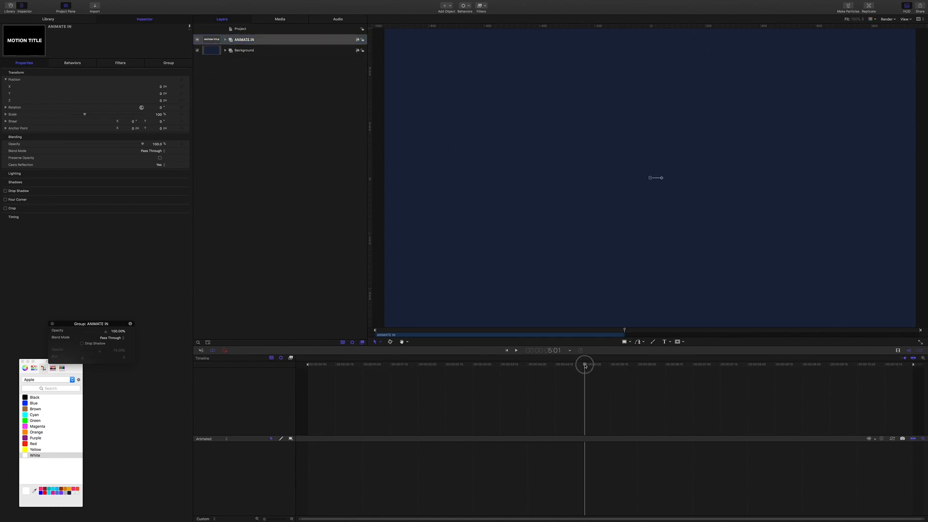
pyautogui.moveTo(585, 365); pyautogui.dragTo(584, 366)
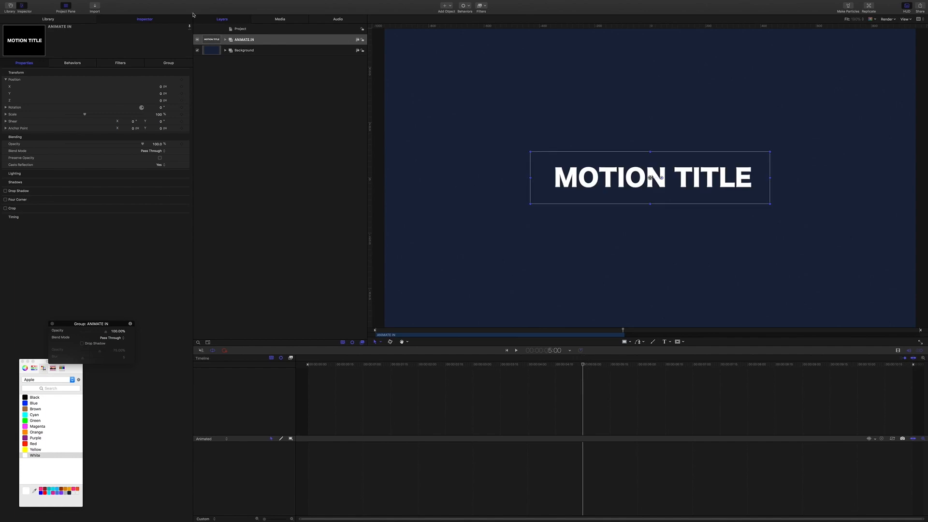
pyautogui.rightClick(250, 41)
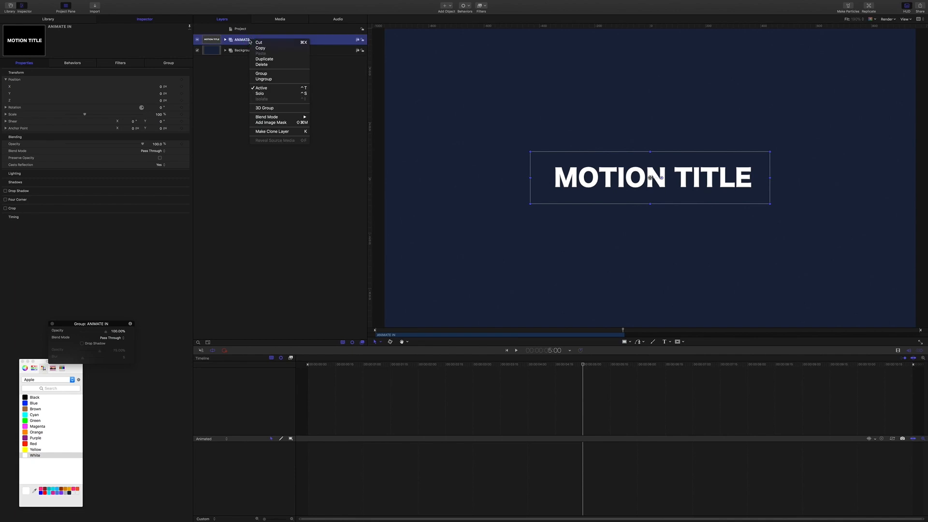
pyautogui.click(273, 131)
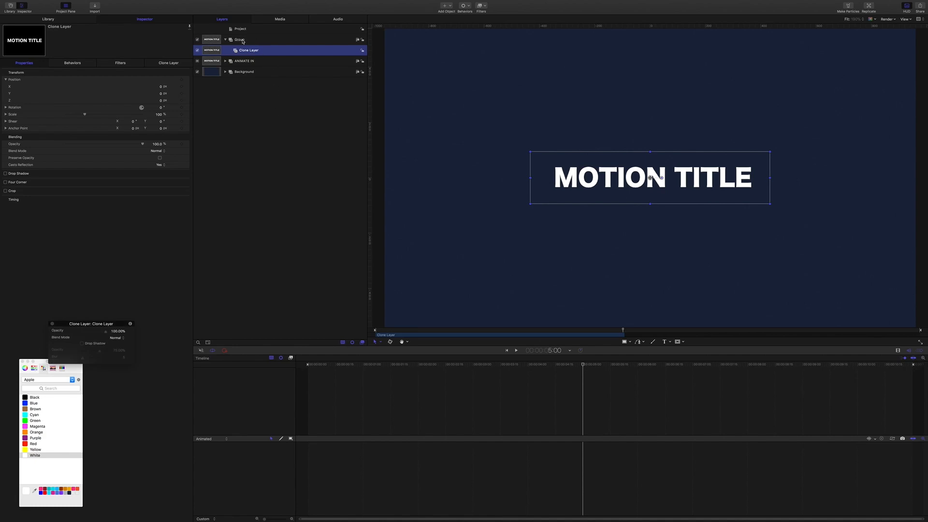
# Step: Collapse the group holding the clone layer and move it so that it starts at 5:00
pyautogui.click(242, 41)
pyautogui.click(226, 39)
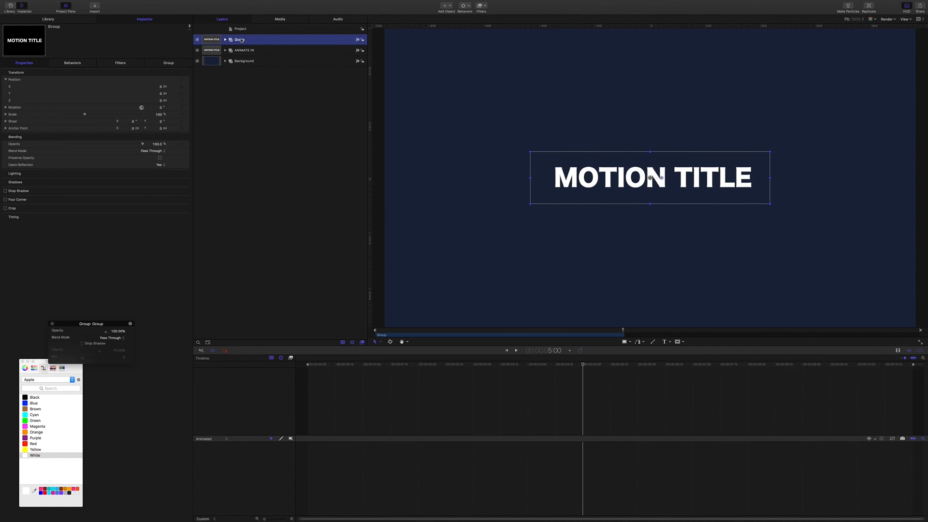
pyautogui.hotkey('shift', '[')
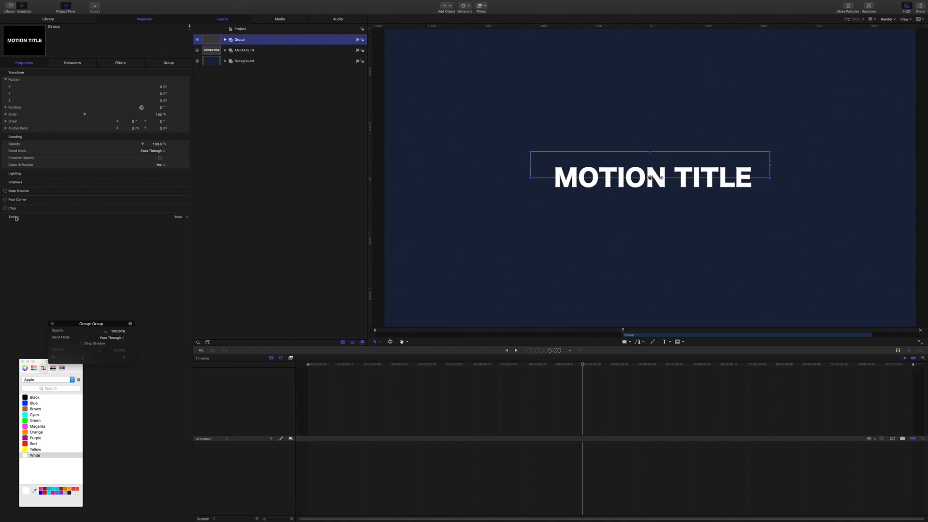
# Step: Show the timing settings of the clone layer inside the new group and turn on Reverse for it
pyautogui.click(179, 218)
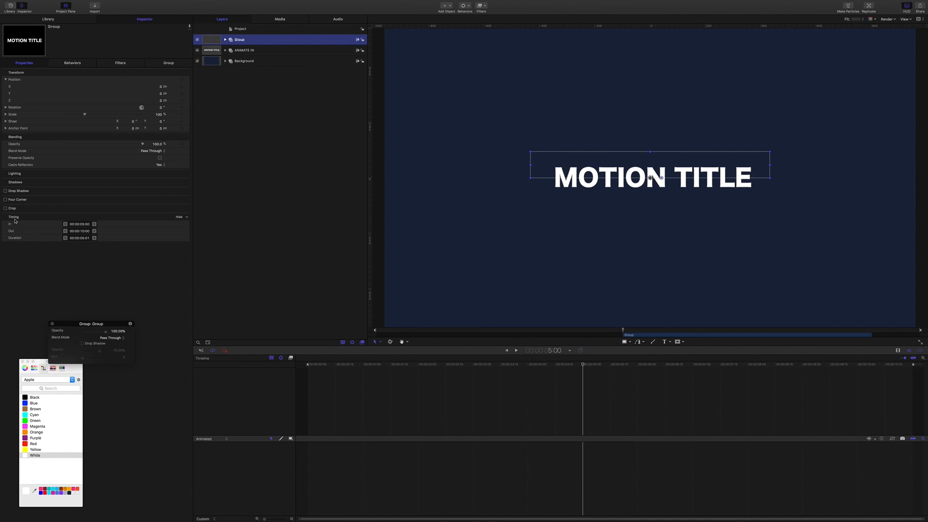
pyautogui.click(225, 39)
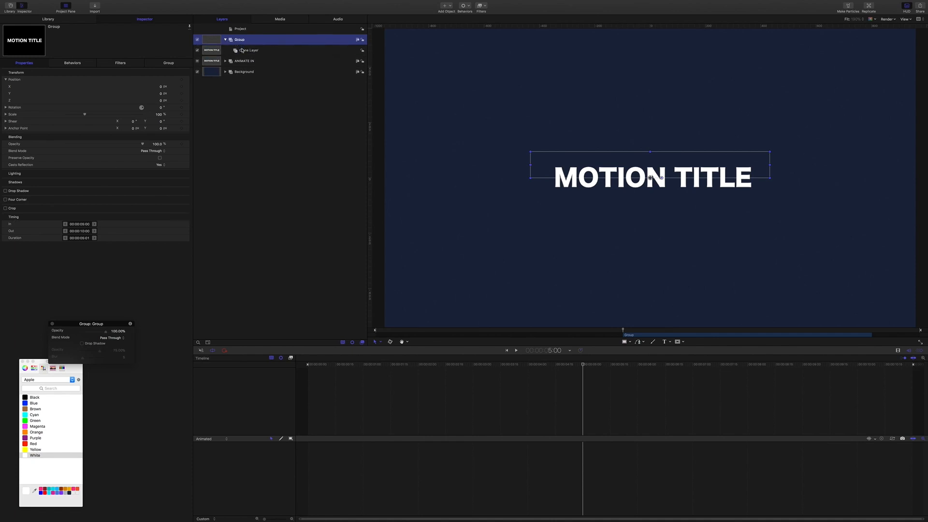
pyautogui.click(222, 51)
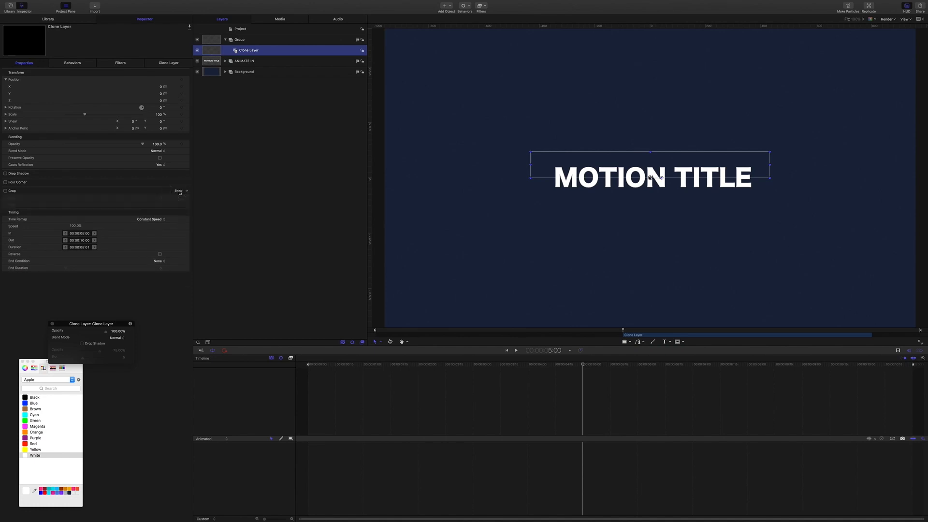
pyautogui.click(179, 200)
pyautogui.click(178, 201)
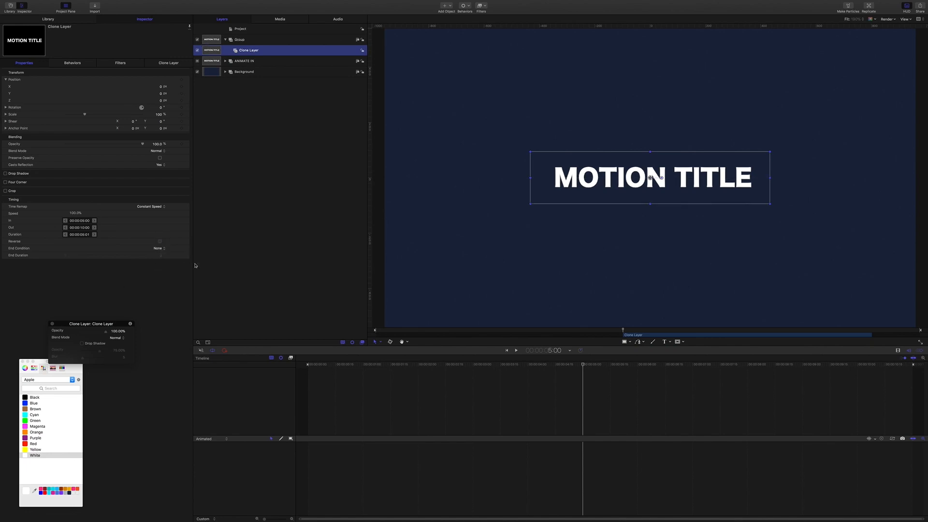
# Step: Deselect everything and play the animation from the start to check the reveal and its reversed clone
pyautogui.press('Home')
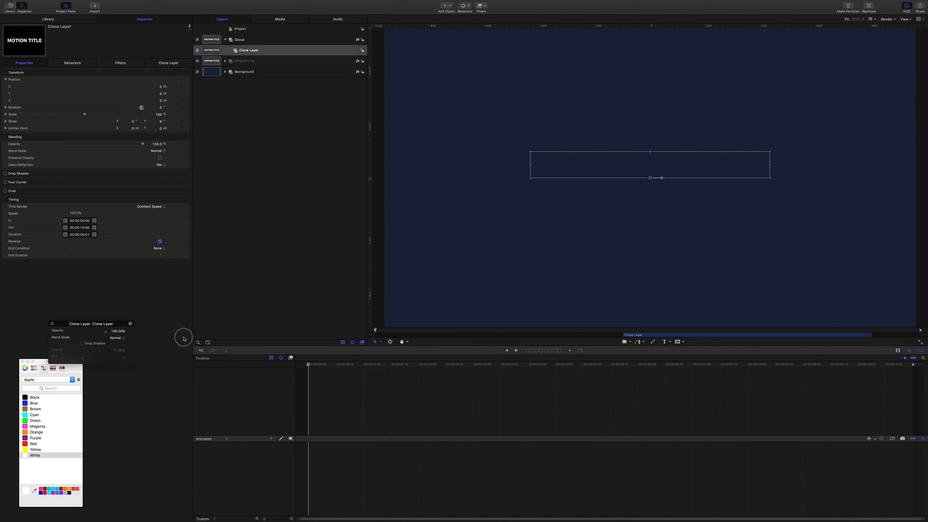
pyautogui.click(274, 272)
pyautogui.press('space')
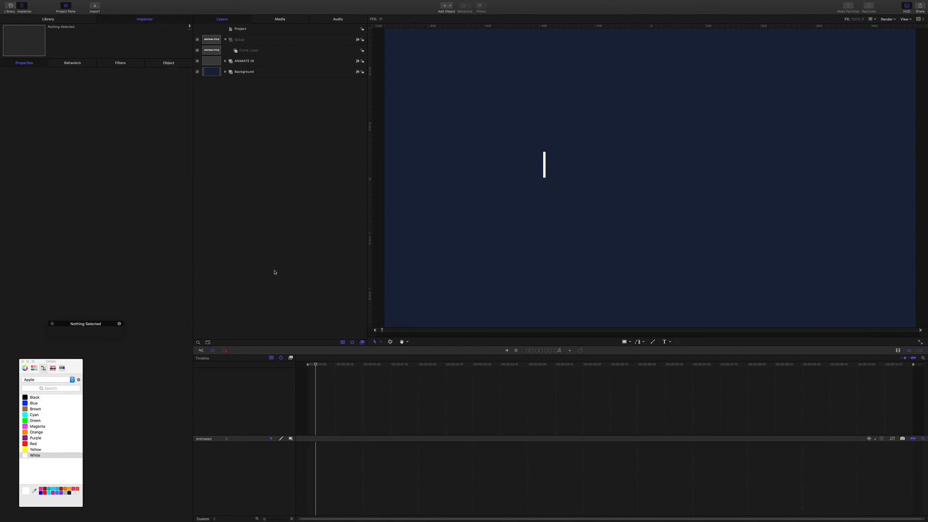